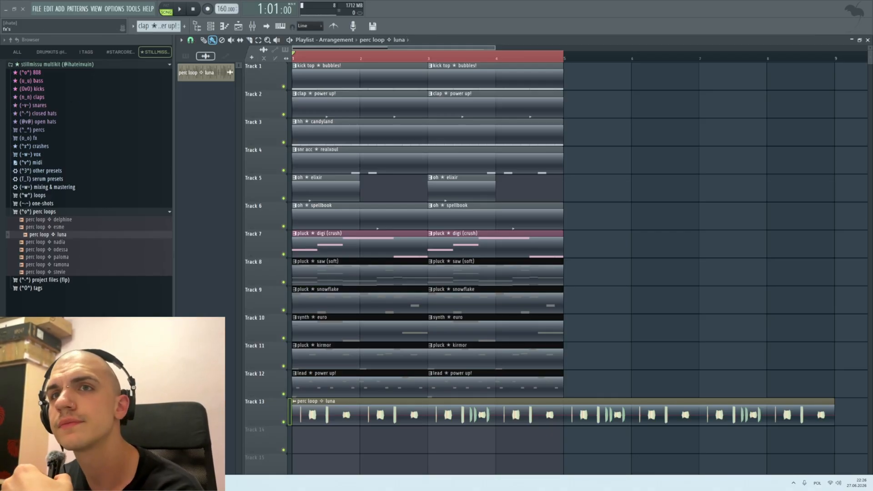
Step: Play back the four-bar loop to hear the drums, melodies and perc loop together
drag(431, 138, 0, 109)
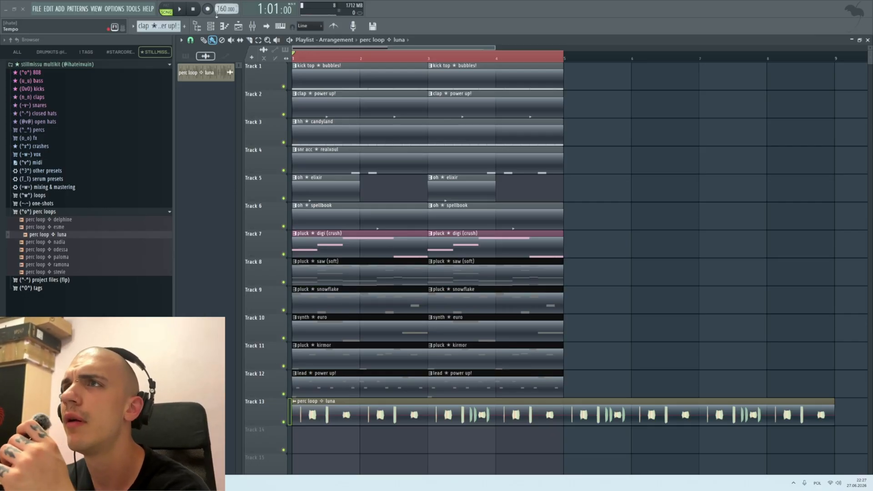
key(space)
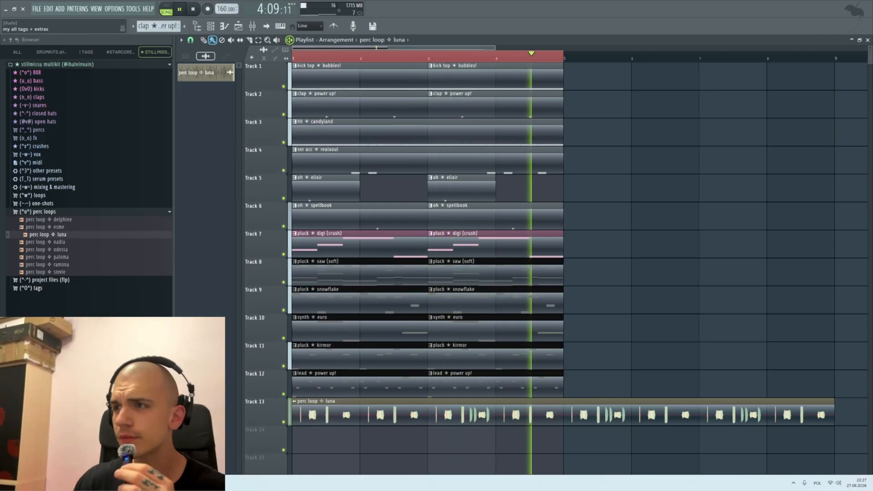
key(space)
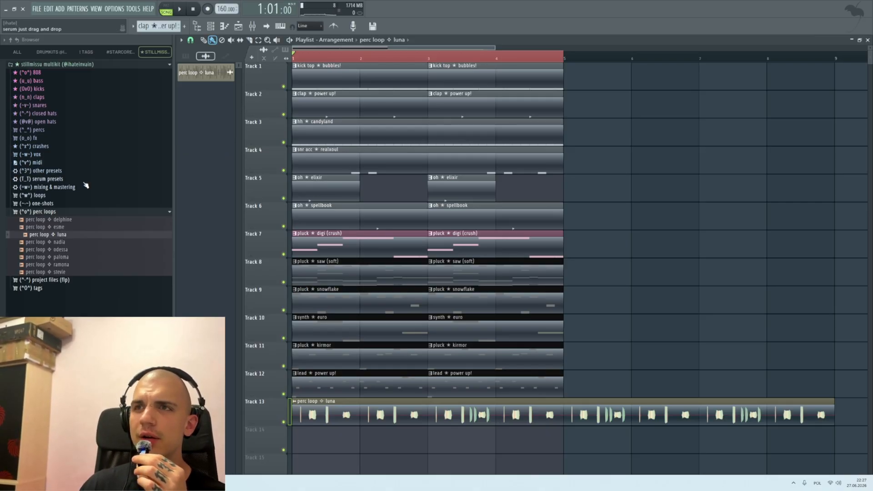
scroll(408, 375, down, 1)
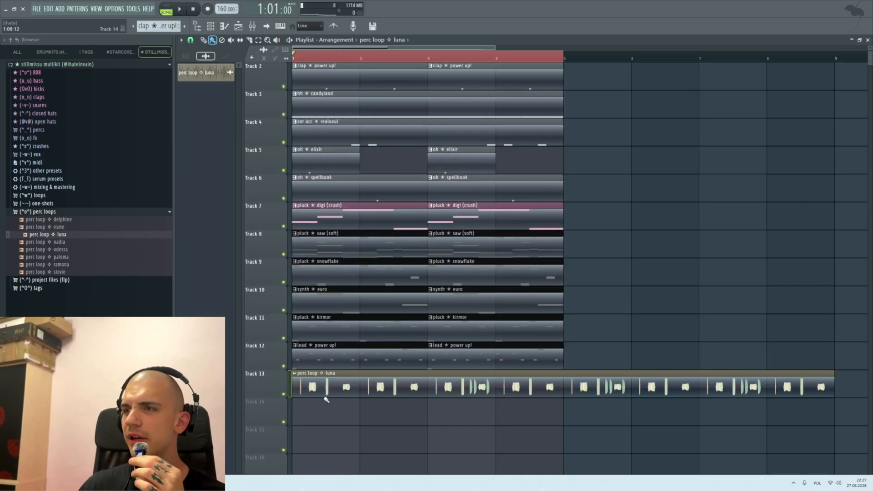
Step: Check the sample settings of the perc loop luna clip and play the arrangement briefly
click(206, 73)
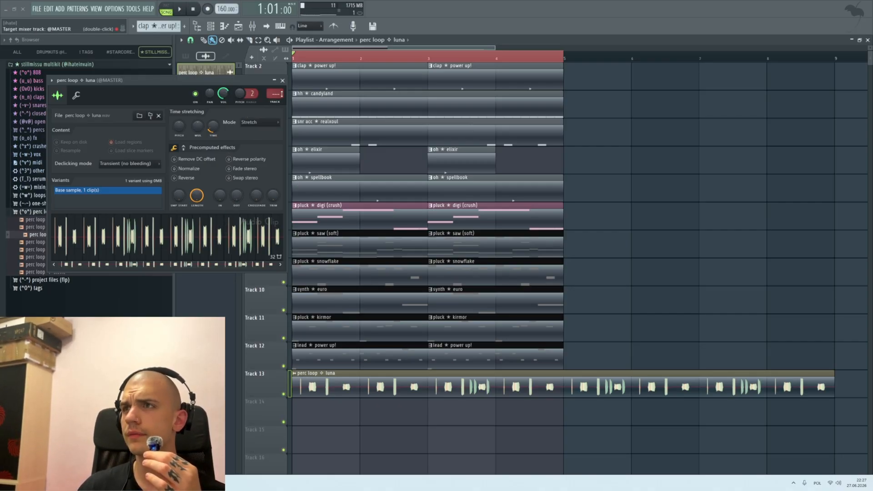
click(283, 80)
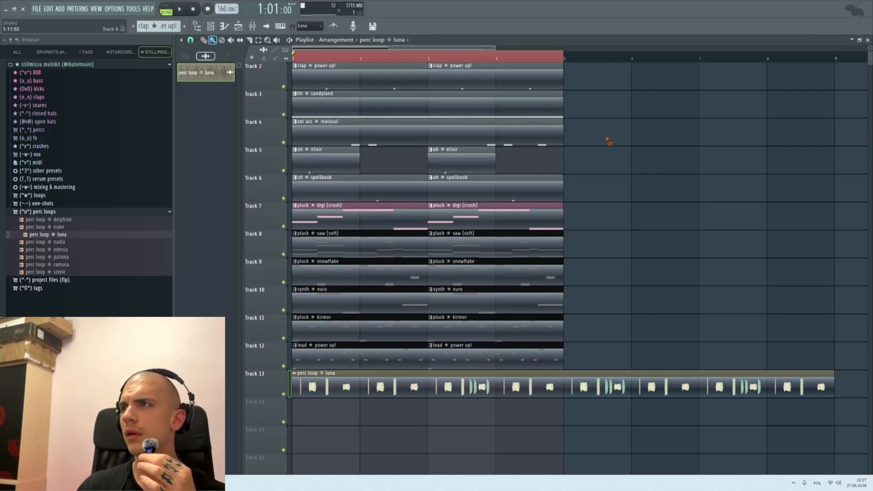
key(space)
key(space)
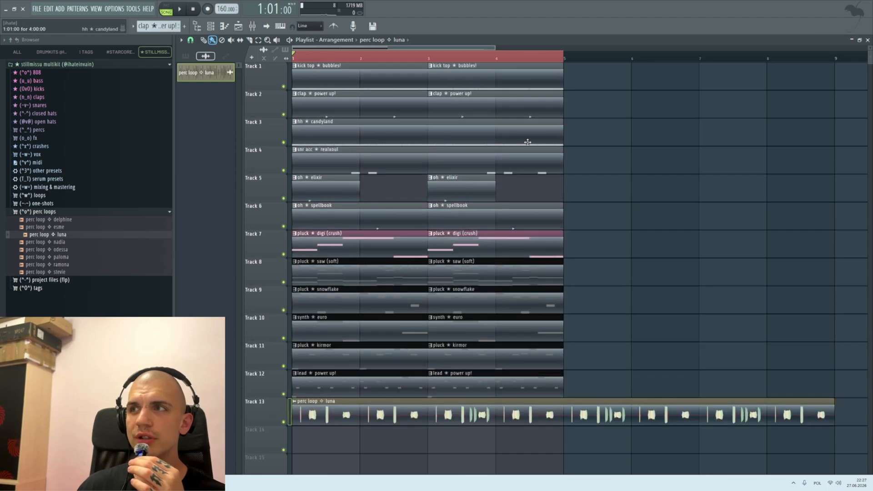
scroll(487, 135, up, 1)
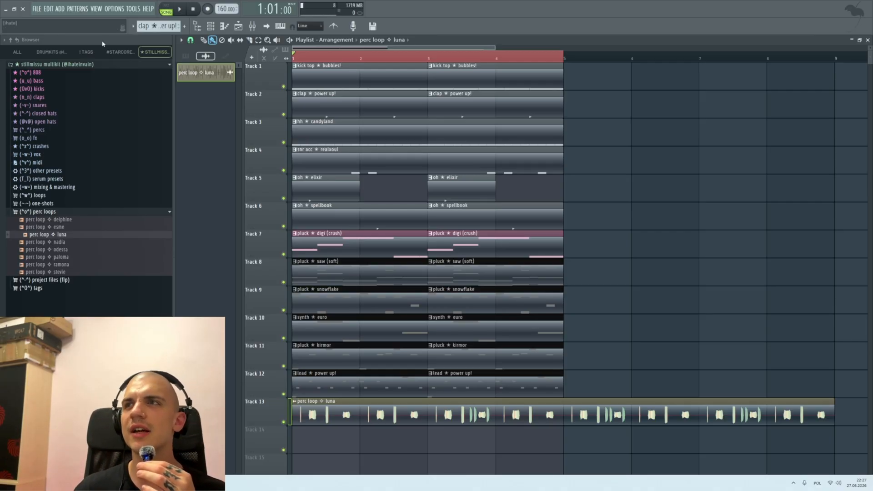
Step: Inspect the mixer's melody tracks and the master effects chain, and list the mixing & mastering presets
click(252, 26)
click(283, 197)
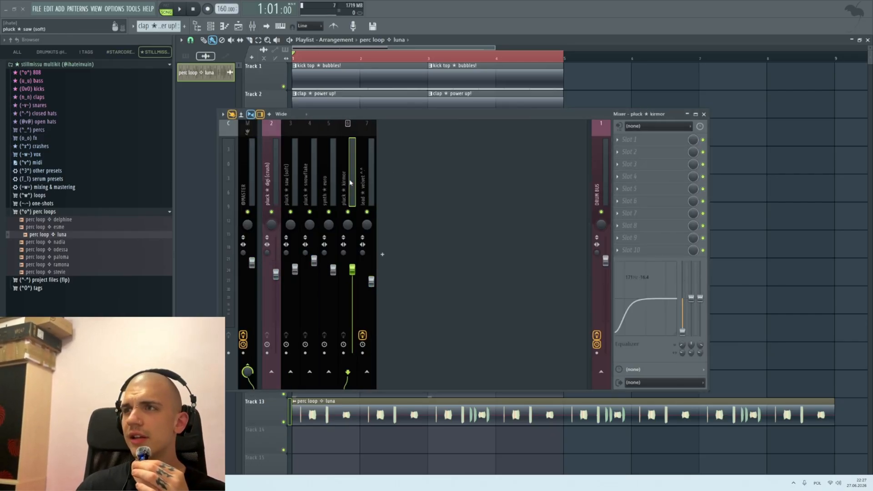
click(271, 188)
drag(304, 186, 389, 183)
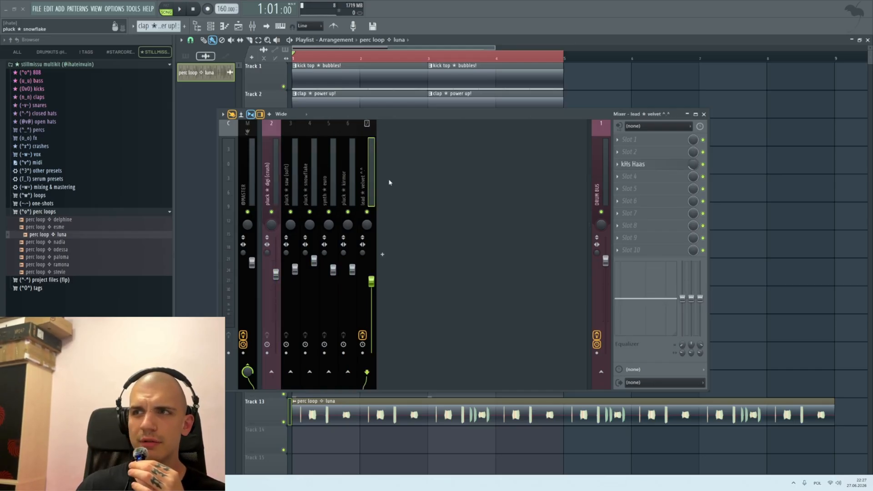
click(249, 194)
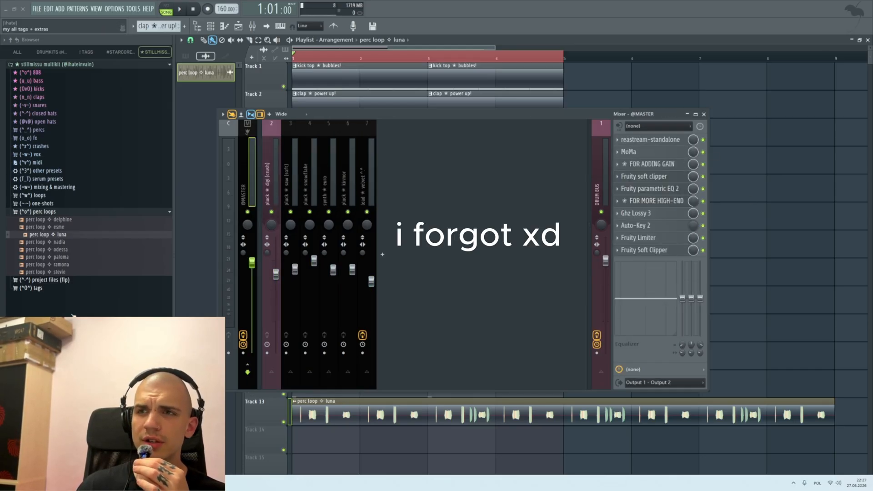
click(50, 186)
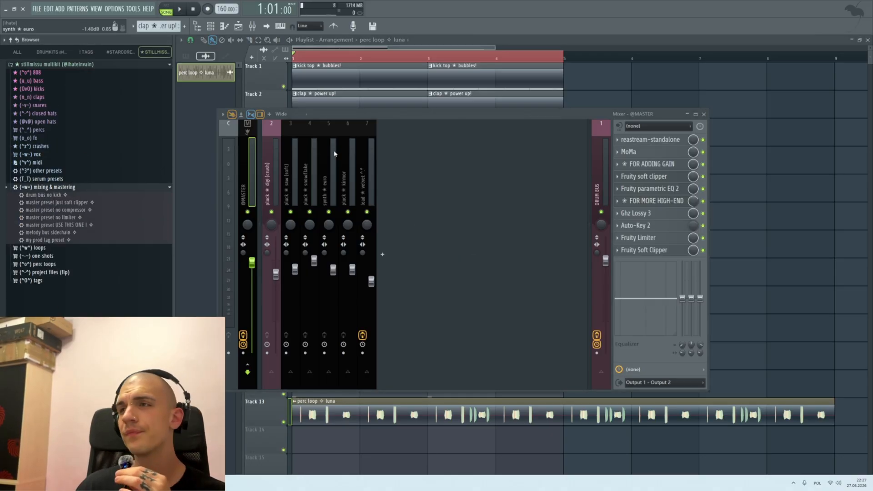
drag(413, 113, 378, 164)
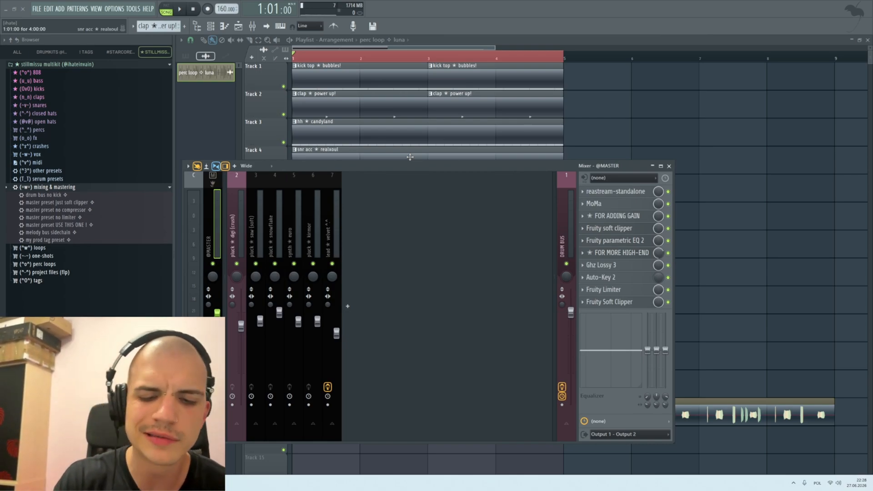
key(F9)
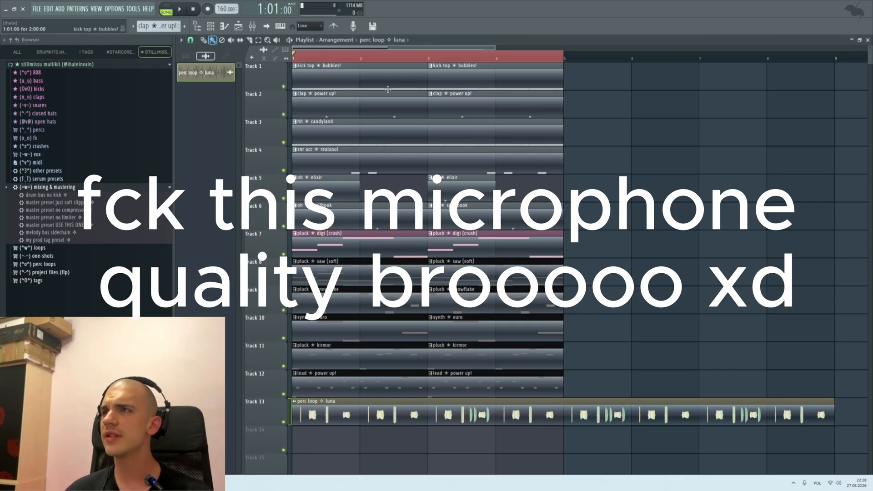
Step: Duplicate all clips on tracks 1 to 12 from bars 1–4 into bars 5–8, leaving out the perc loop
scroll(450, 225, down, 1)
scroll(450, 225, up, 2)
scroll(306, 225, down, 5)
scroll(280, 228, up, 5)
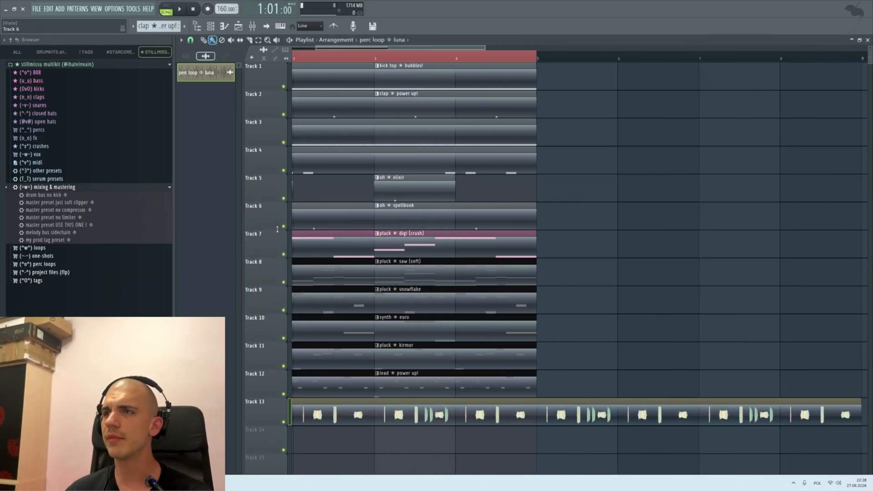
scroll(280, 229, down, 6)
scroll(285, 228, up, 4)
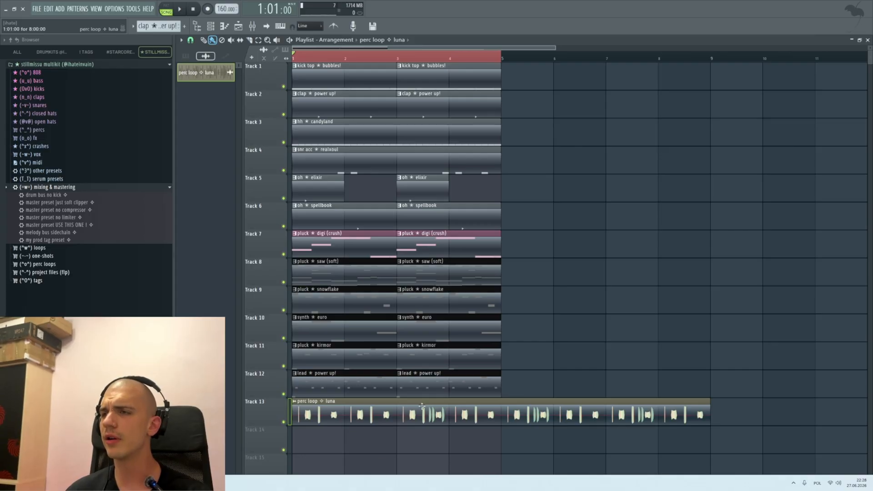
drag(506, 386, 293, 97)
scroll(395, 259, down, 1)
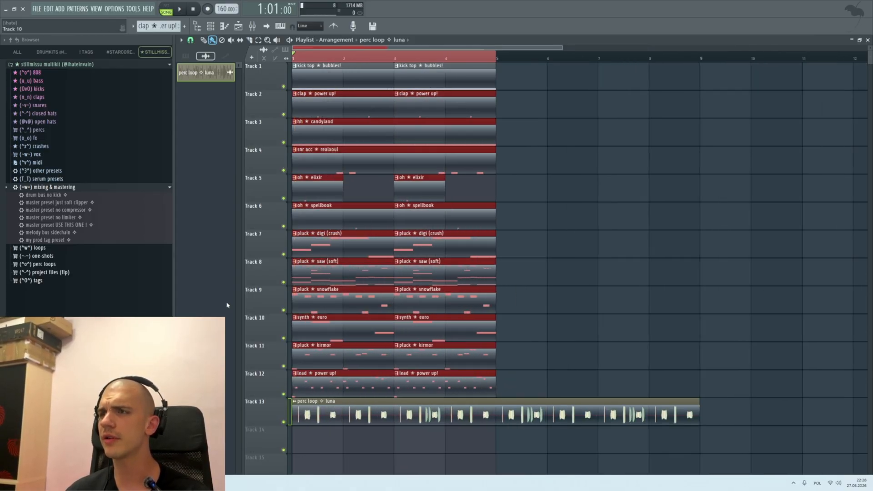
scroll(523, 363, up, 2)
drag(551, 396, 305, 66)
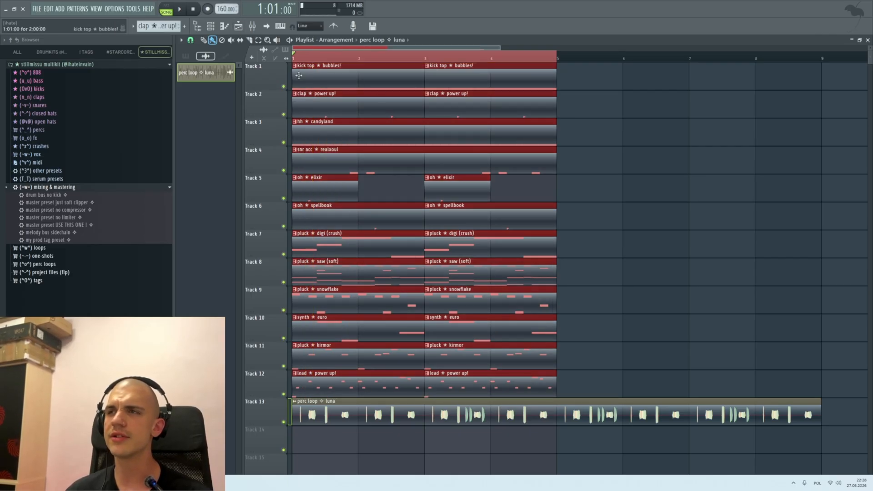
scroll(331, 147, down, 3)
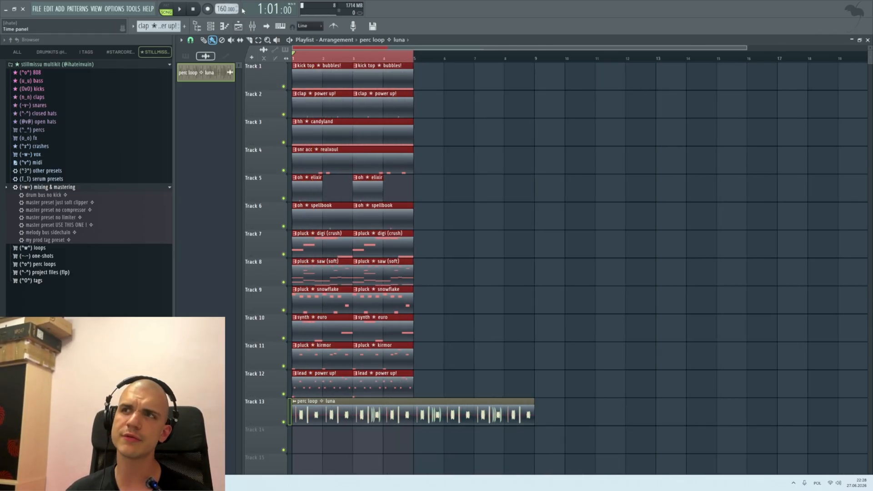
key(ctrl+b)
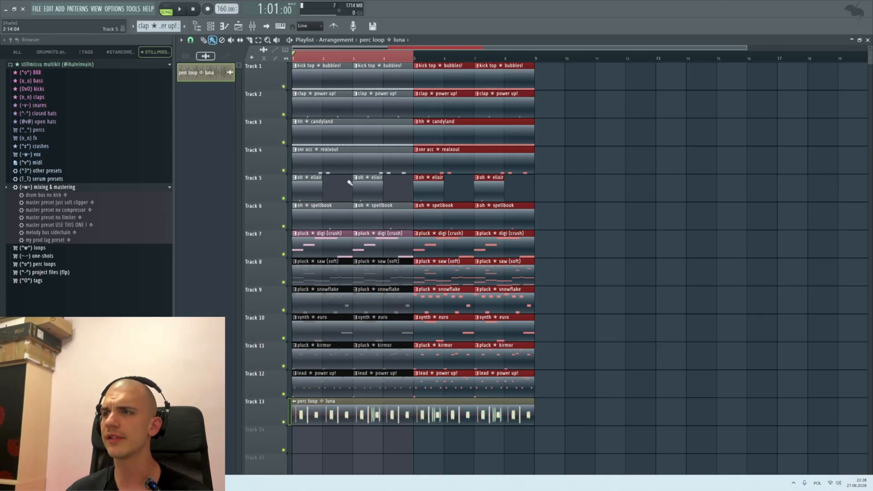
key(ctrl+z)
key(ctrl+b)
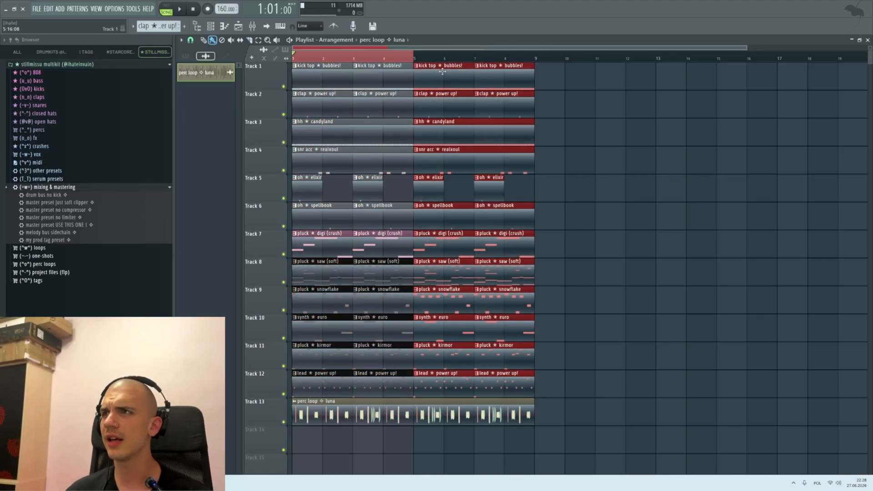
Step: Duplicate the whole eight-bar arrangement, including the perc loop, into bars 9 to 16
key(ctrl+a)
key(ctrl+b)
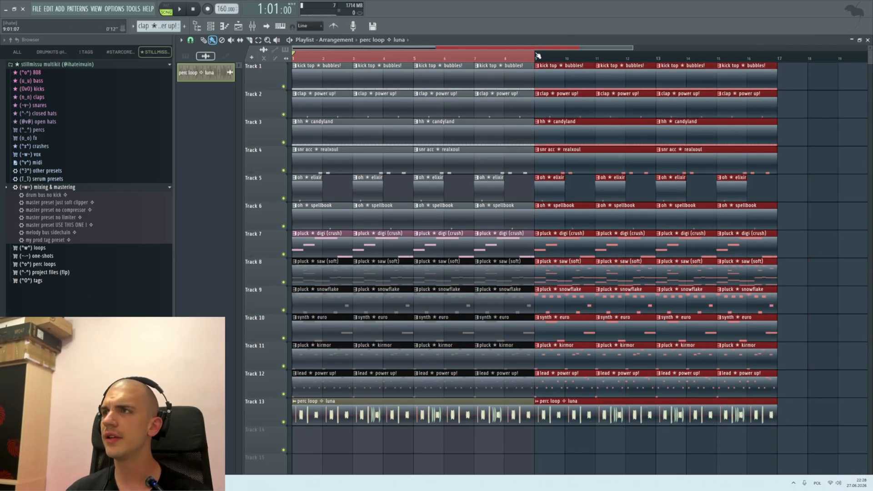
Step: Delete the drum clips on tracks 1 to 6 from the first eight bars
key(ctrl+a)
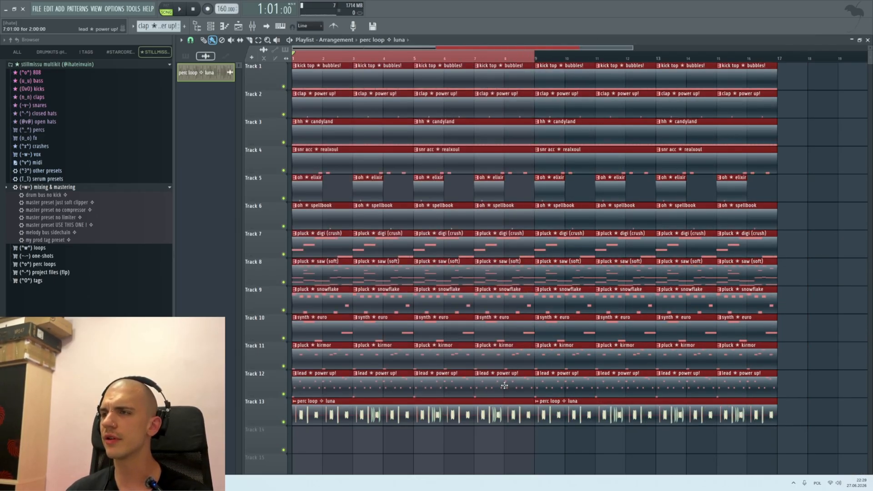
drag(519, 219, 294, 66)
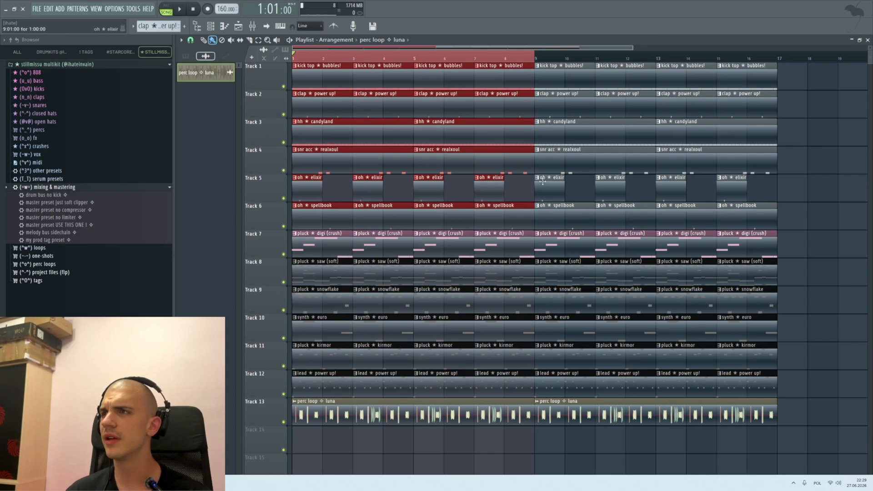
key(Delete)
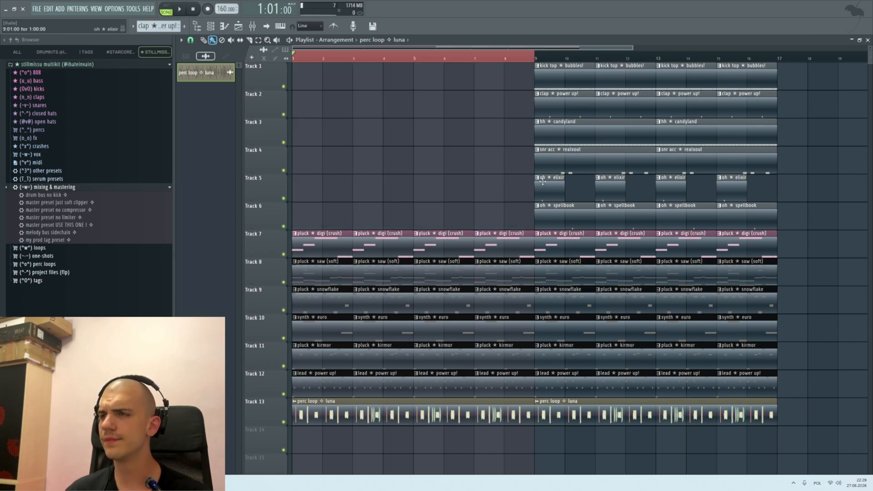
Step: Remove the perc loop luna clip from bars 1–8 and the two pluck digi (crush) clips from bars 1–4
scroll(283, 168, down, 3)
scroll(283, 169, up, 6)
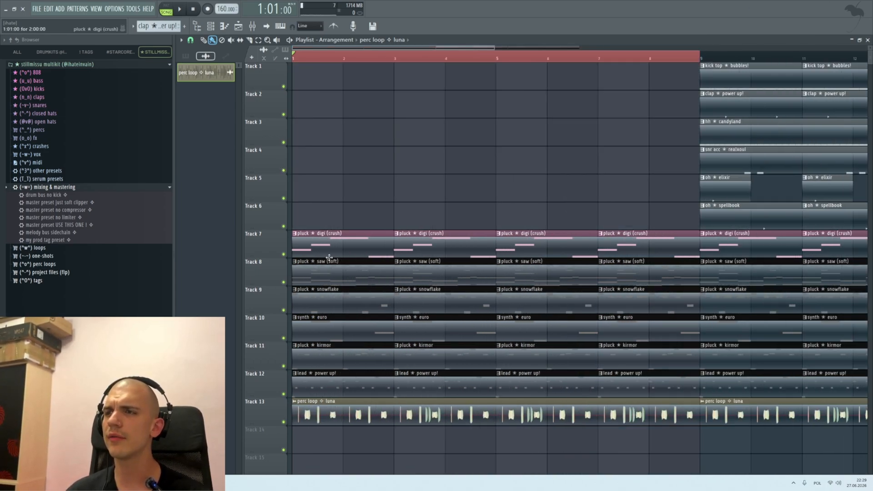
scroll(364, 359, down, 4)
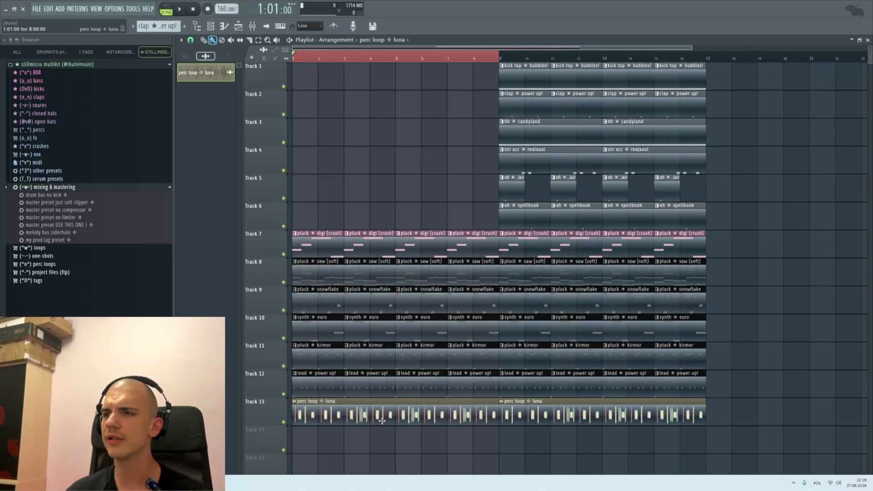
right_click(351, 414)
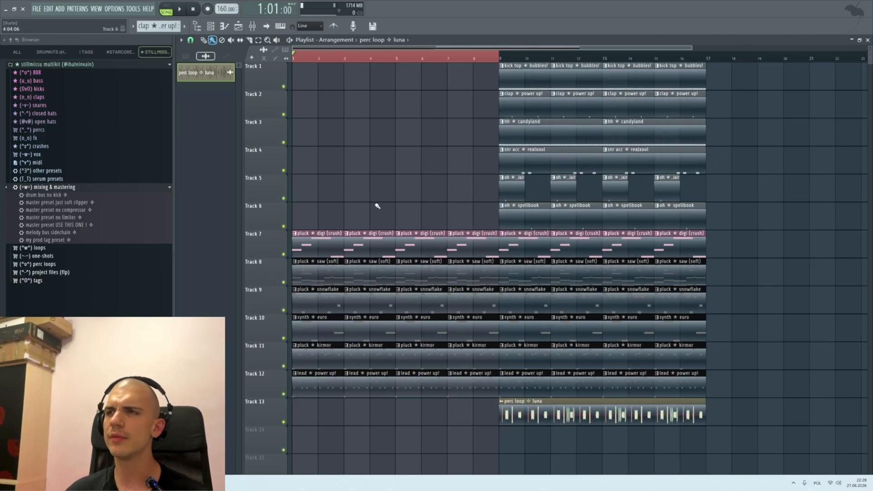
right_click(357, 256)
right_click(319, 248)
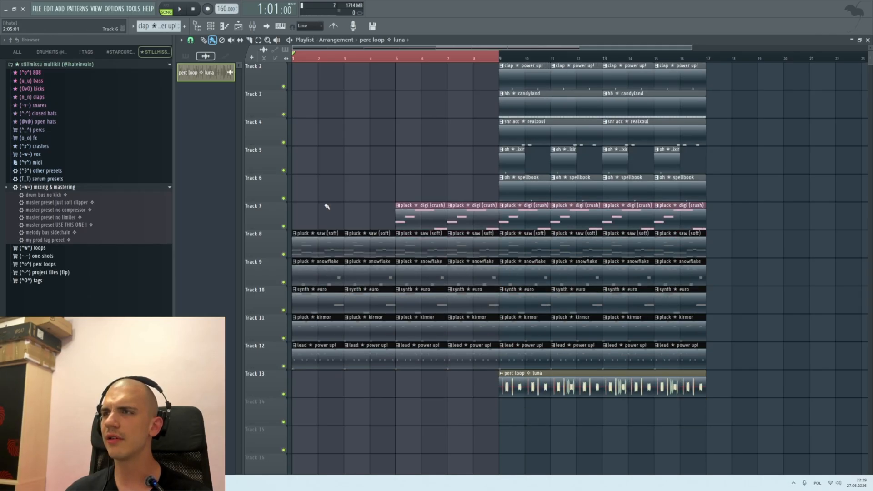
Step: Play the intro from bar 1 past bar 5 to hear the pluck digi (crush) melody come in
key(space)
scroll(313, 203, up, 4)
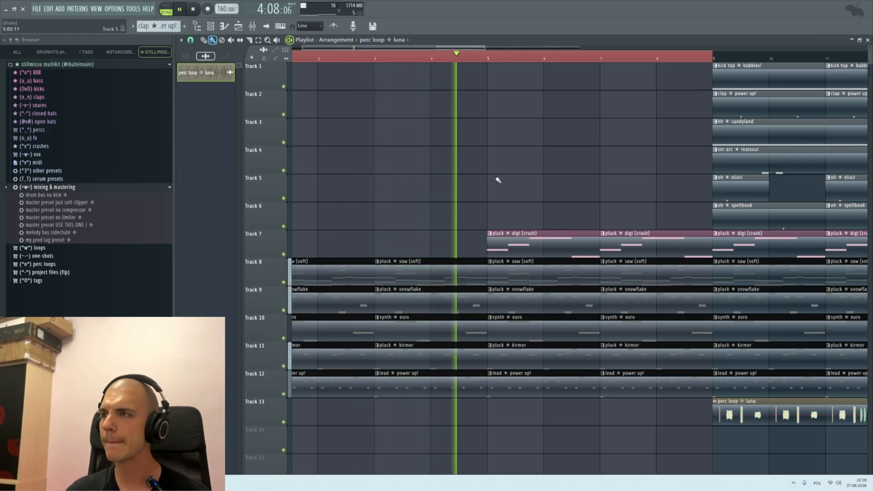
scroll(454, 203, up, 3)
scroll(455, 202, down, 3)
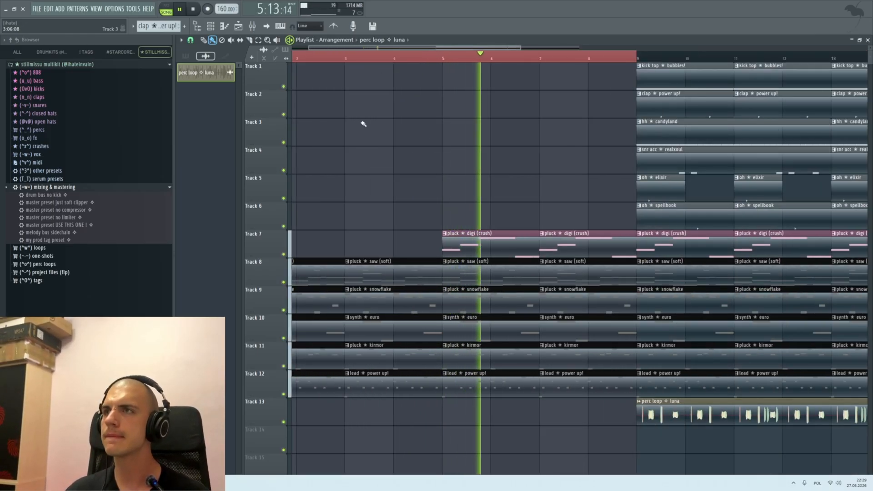
key(space)
scroll(330, 198, down, 2)
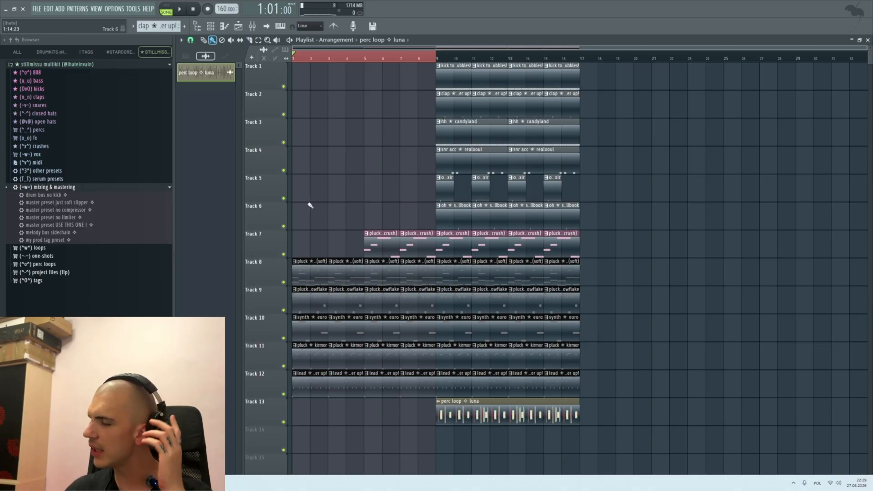
Step: Solo the lead power up! track on track 12 and play it back
scroll(294, 257, up, 3)
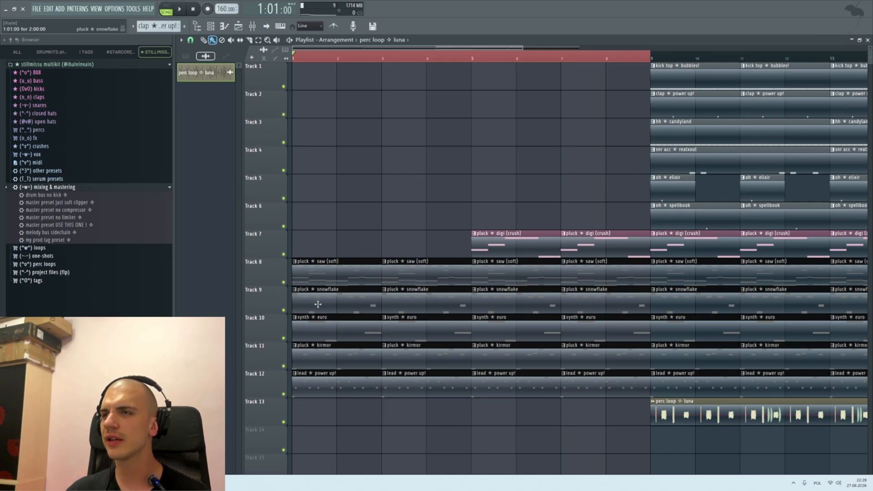
right_click(283, 394)
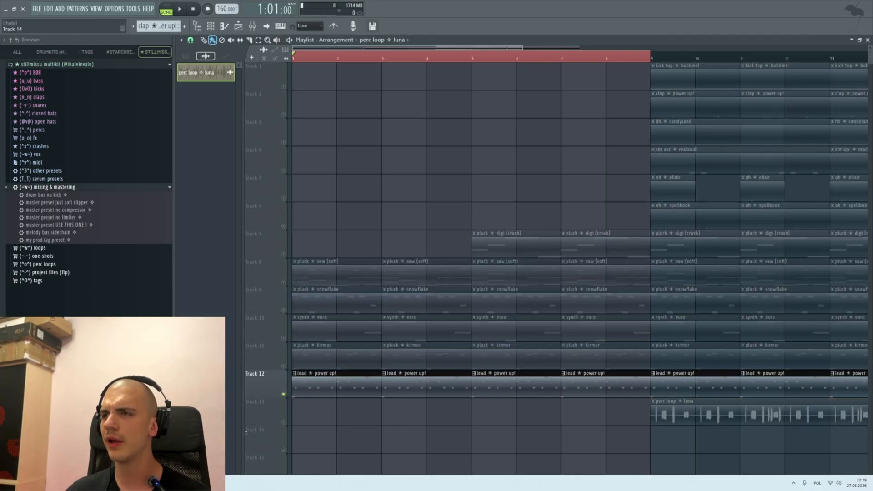
key(space)
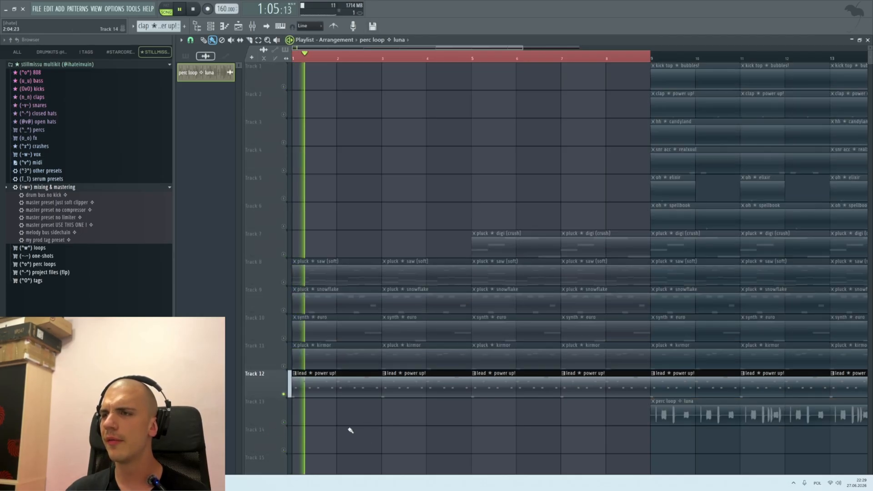
Step: Unsolo track 12 and delete its lead power up! clips from bars 1–8
right_click(284, 394)
key(space)
right_click(323, 392)
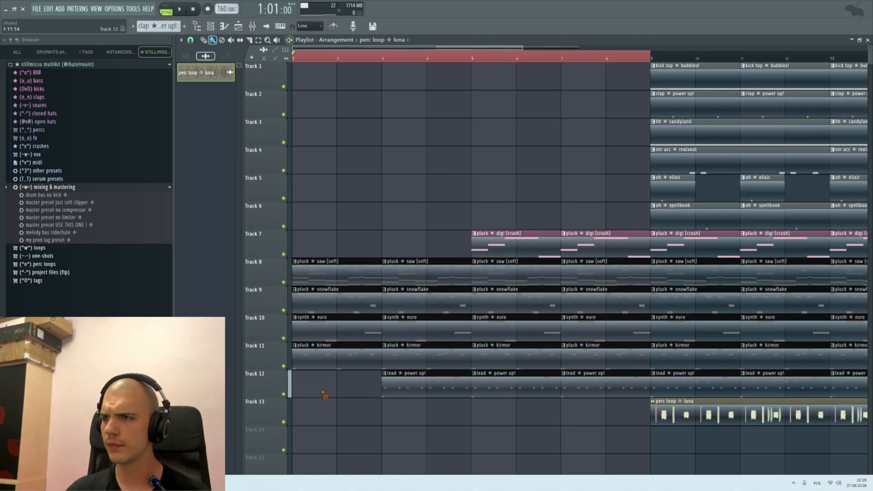
right_click(400, 392)
key(space)
scroll(442, 396, down, 2)
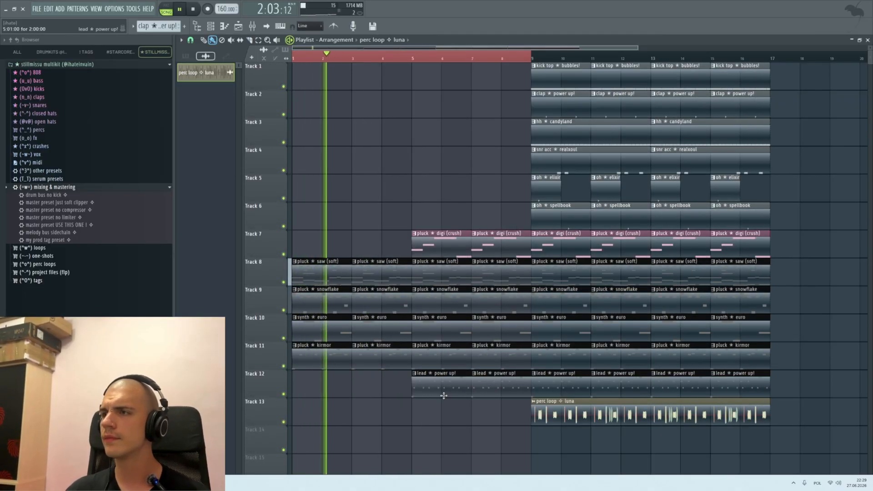
scroll(359, 390, up, 3)
right_click(491, 387)
right_click(561, 386)
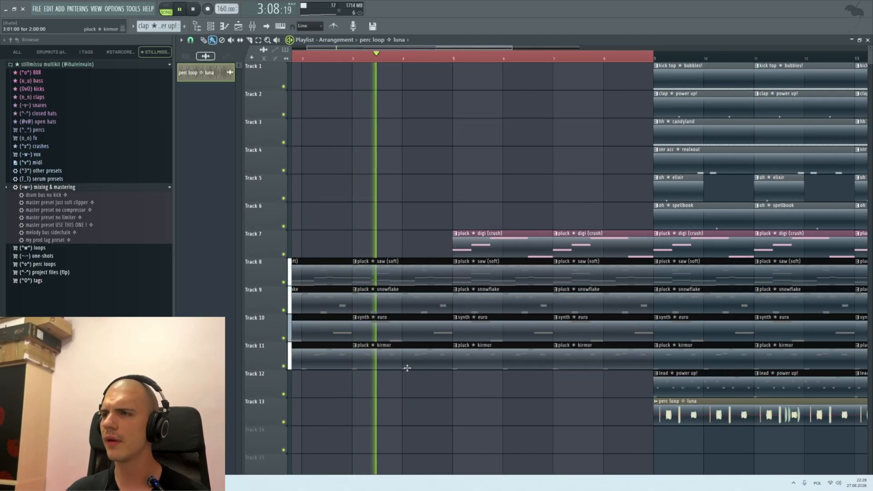
Step: Delete the two pluck kirmor clips from bars 1–4 on track 11
key(space)
scroll(294, 382, down, 2)
scroll(291, 367, up, 2)
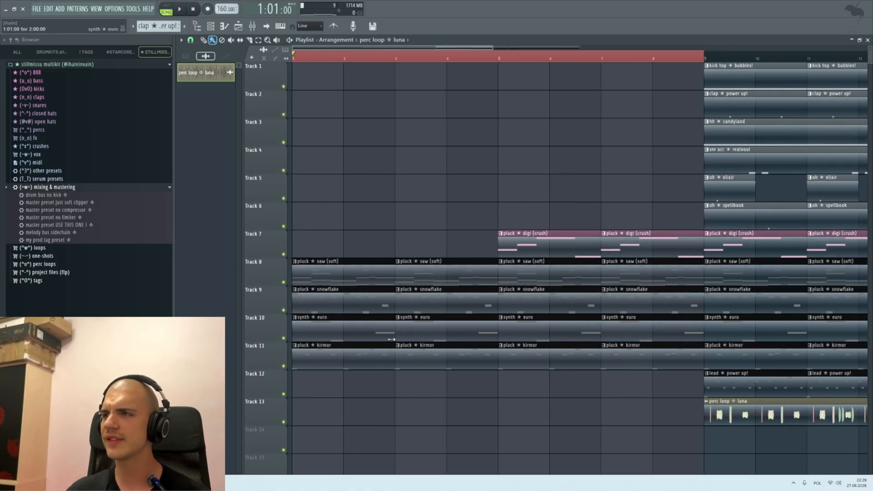
right_click(321, 364)
right_click(483, 367)
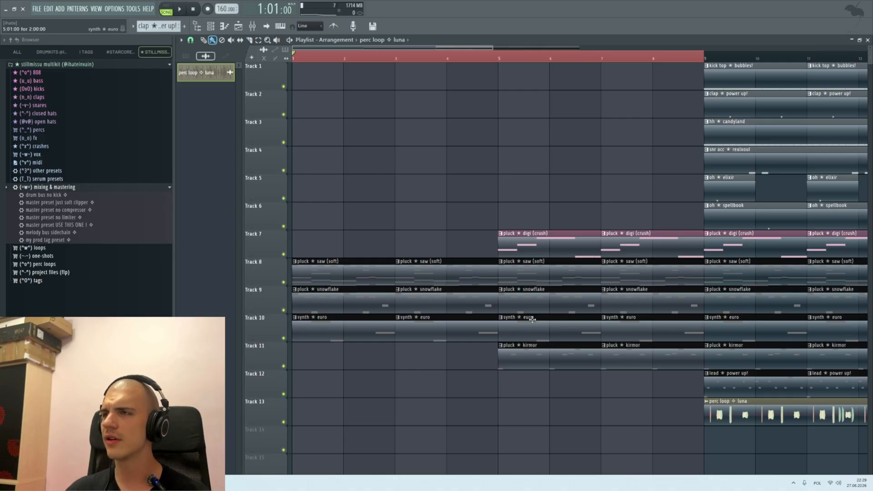
Step: Copy the two pluck digi (crush) clips from bars 5–8 into bars 1–4 on track 7 and play the opening
drag(500, 241, 639, 250)
drag(629, 246, 76, 217)
drag(338, 221, 338, 250)
key(space)
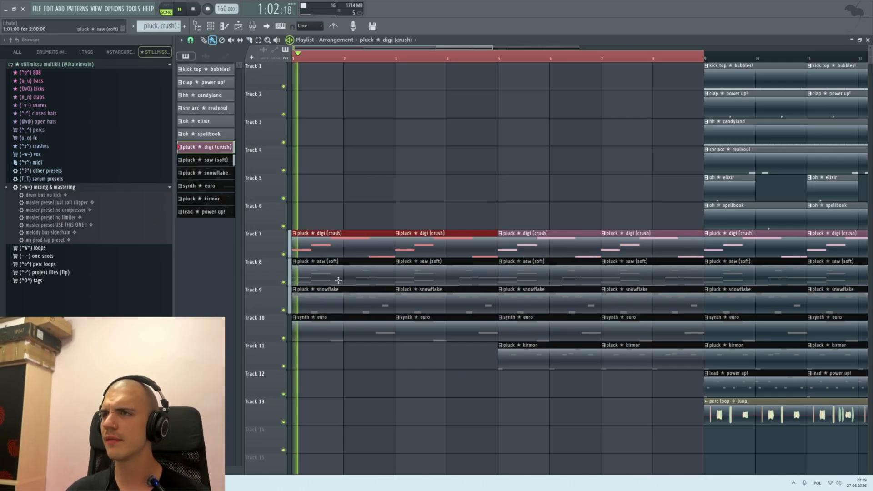
scroll(350, 323, down, 2)
scroll(321, 327, up, 2)
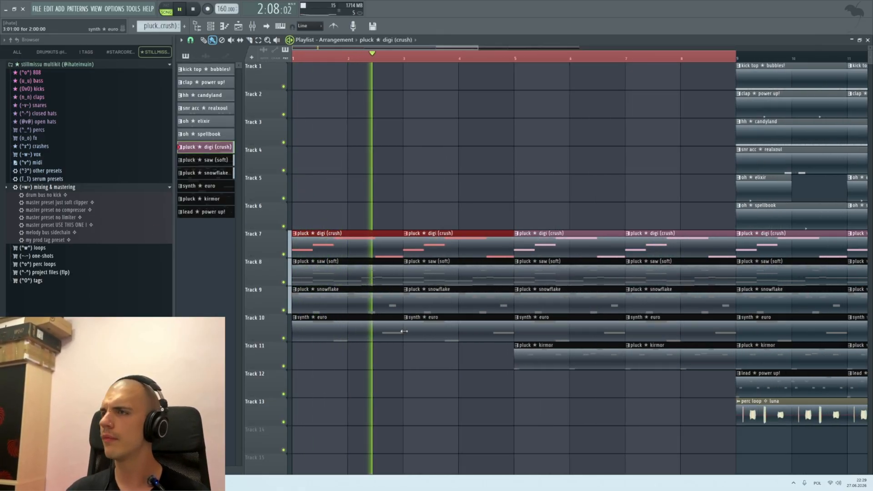
key(space)
Step: Undo the copying of the pluck digi (crush) clips and the deletion of the pluck kirmor clips in bars 1–4
key(ctrl+z)
key(ctrl+z)
key(ctrl+z)
key(ctrl+z)
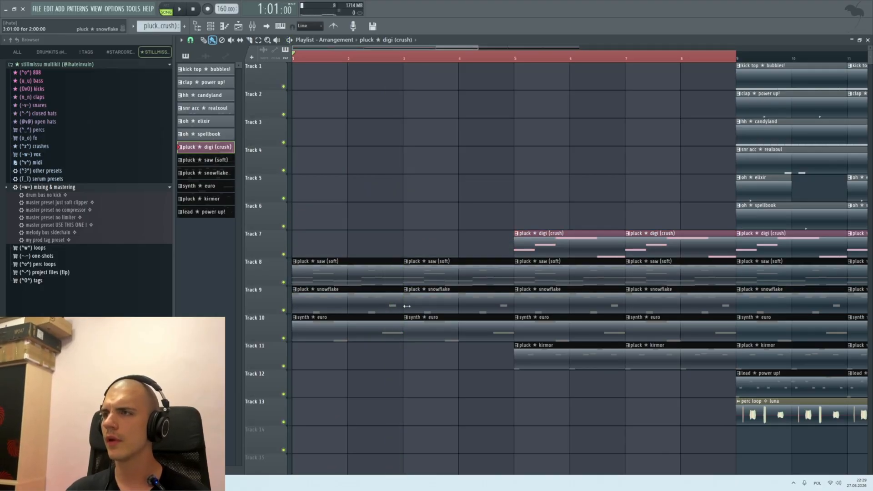
key(ctrl+z)
Step: During playback, delete the pluck snowflake clips from bars 1–8 and the pluck kirmor clips from bars 5–8
key(space)
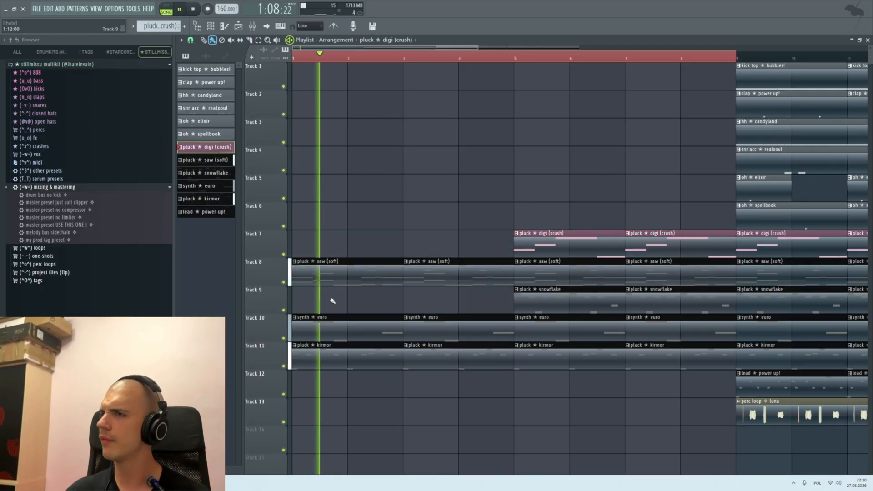
scroll(362, 219, down, 2)
scroll(362, 218, up, 2)
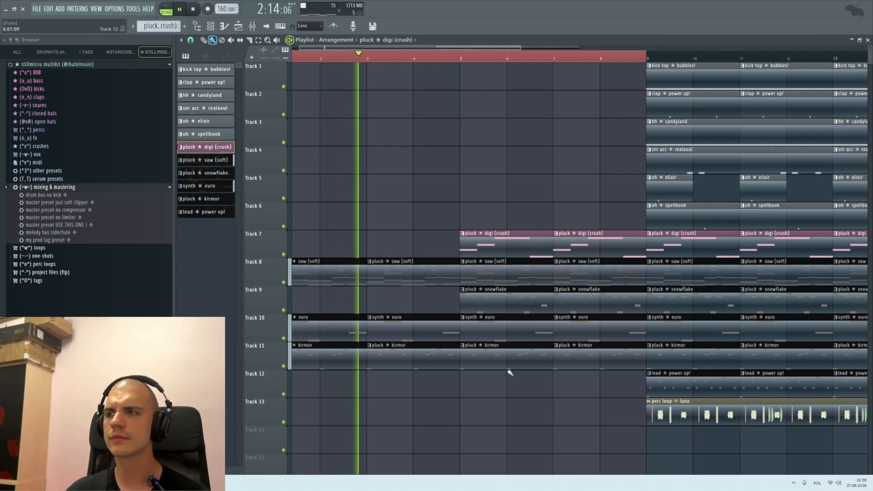
right_click(507, 305)
right_click(561, 304)
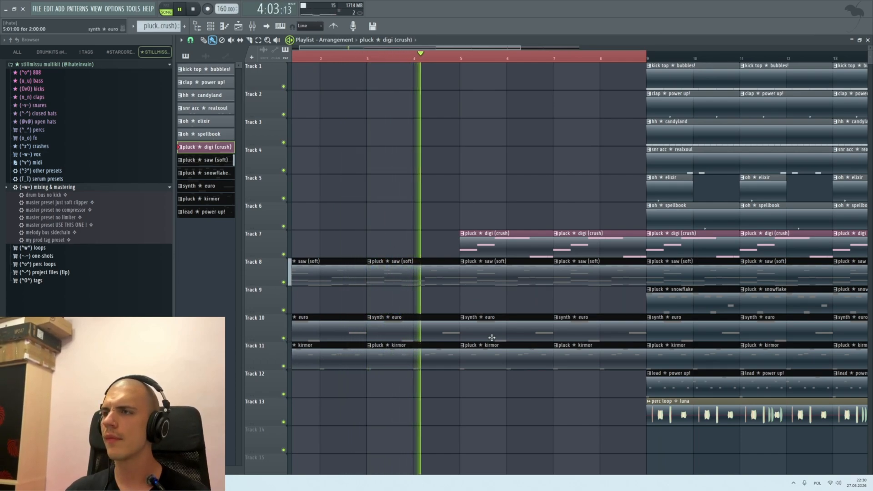
right_click(506, 354)
right_click(594, 354)
Step: Listen to the thinned-out intro and review the whole 16-bar arrangement, leaving no clips selected
scroll(393, 181, down, 2)
scroll(402, 201, up, 2)
scroll(341, 228, down, 4)
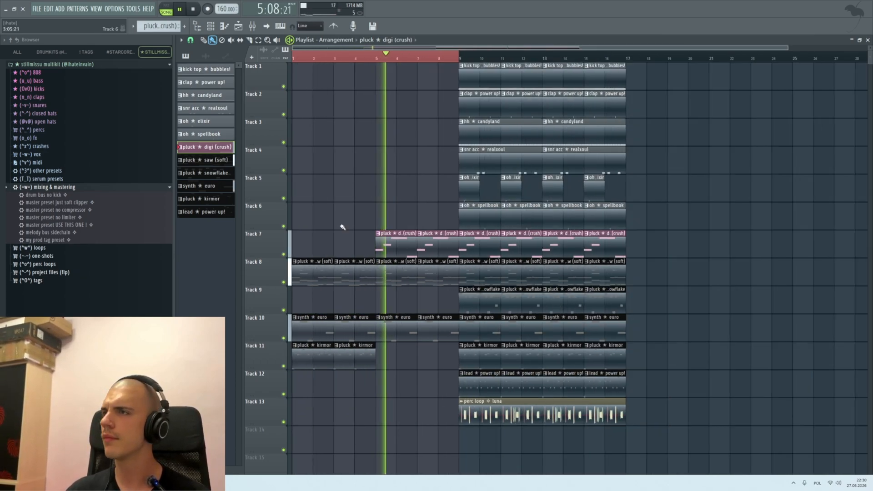
scroll(388, 210, up, 4)
scroll(409, 200, down, 4)
key(ctrl+a)
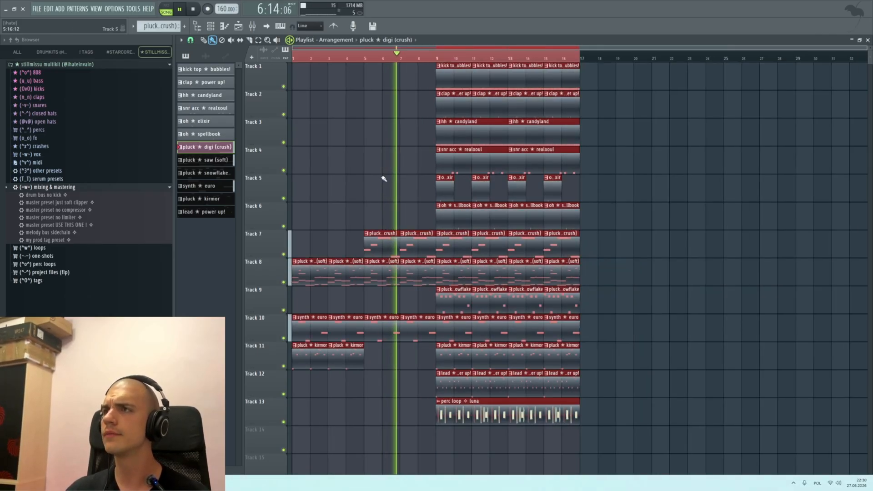
key(space)
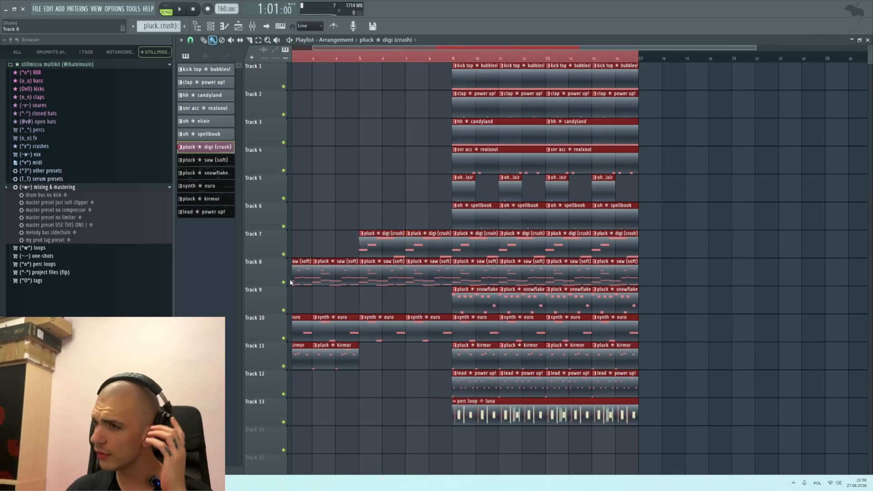
scroll(357, 301, down, 1)
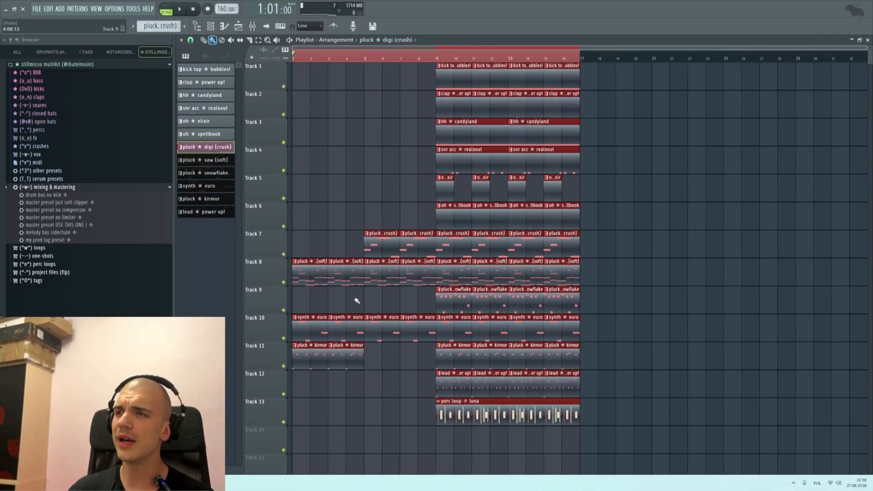
scroll(298, 60, up, 3)
ctrl+click(298, 60)
scroll(359, 160, down, 1)
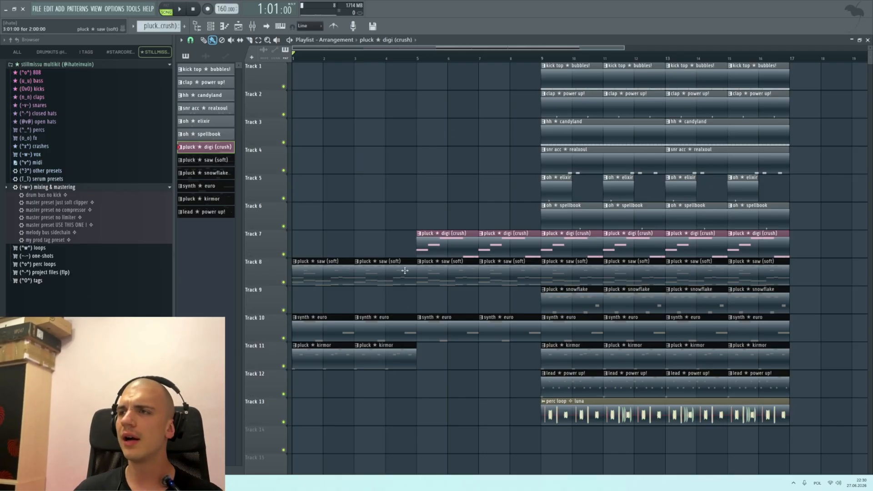
Step: Place the tag ihateinvain 1 sample on track 13 at bar 5 and play it from there
drag(296, 58, 389, 60)
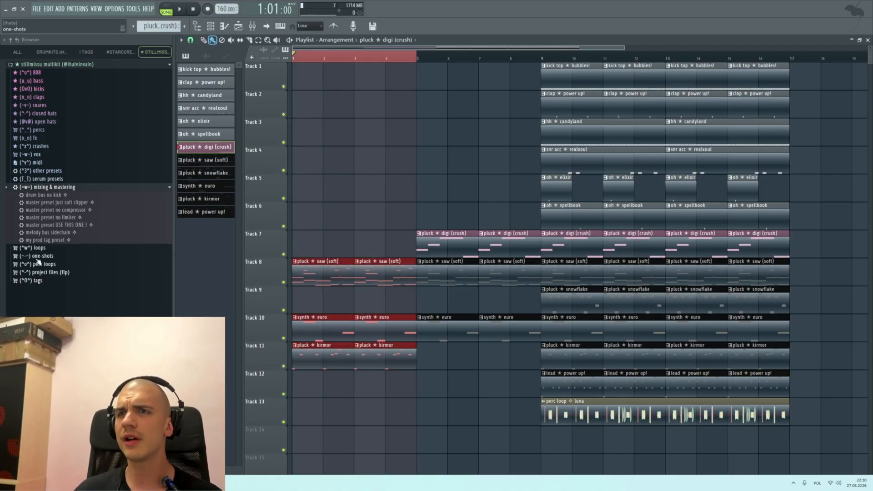
click(40, 280)
drag(51, 267, 437, 410)
scroll(420, 407, up, 4)
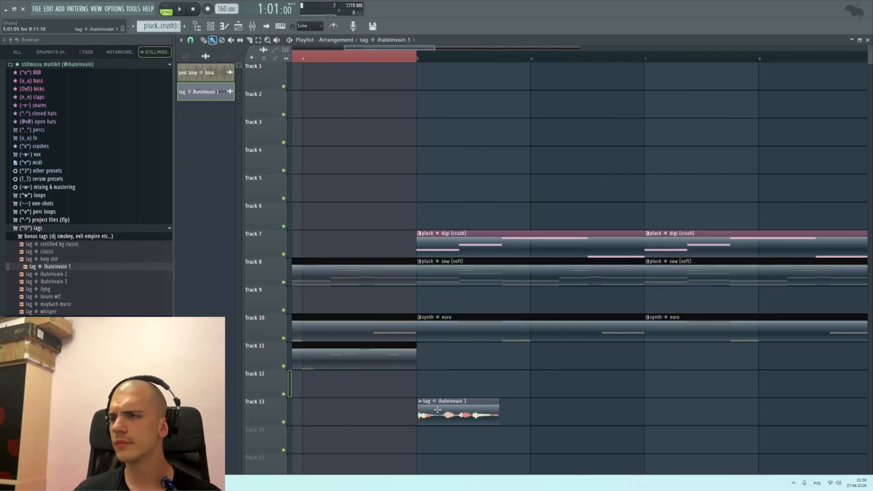
click(396, 55)
key(space)
key(space)
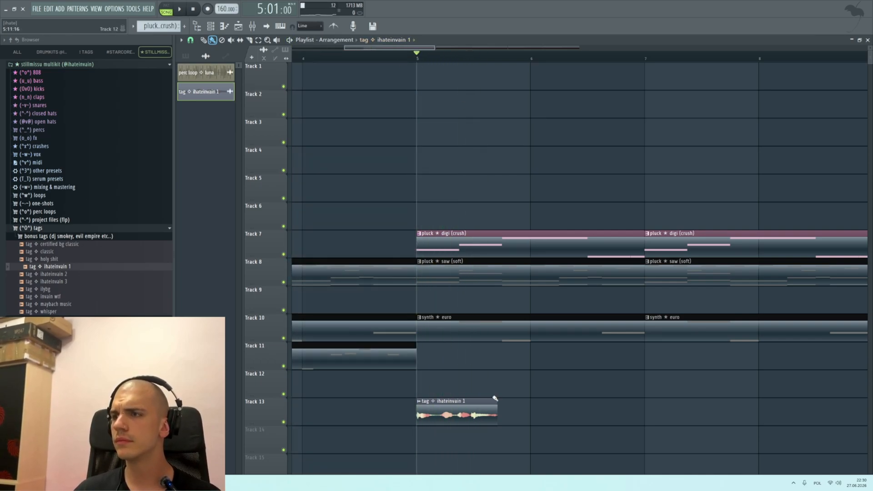
Step: Route the tag ihateinvain 1 clip to mixer track 8 and load the D@tag mixing track state on it
double_click(478, 405)
key(ctrl+l)
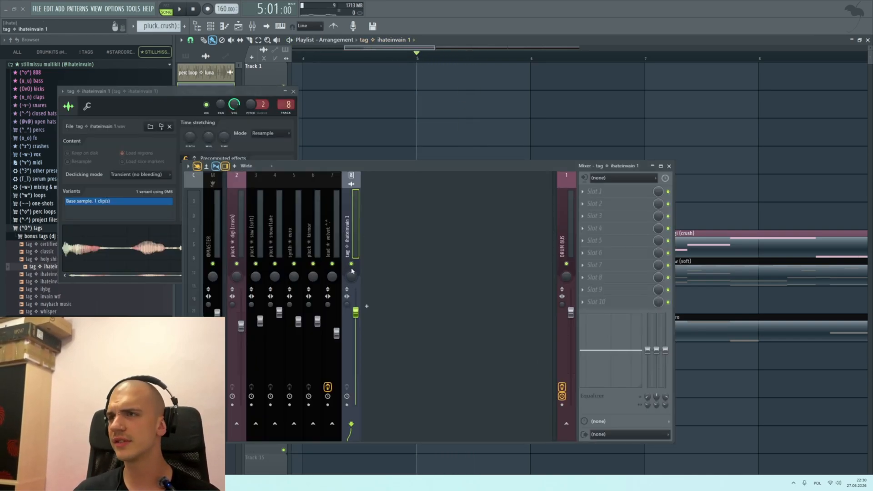
right_click(359, 233)
mouse_move(423, 237)
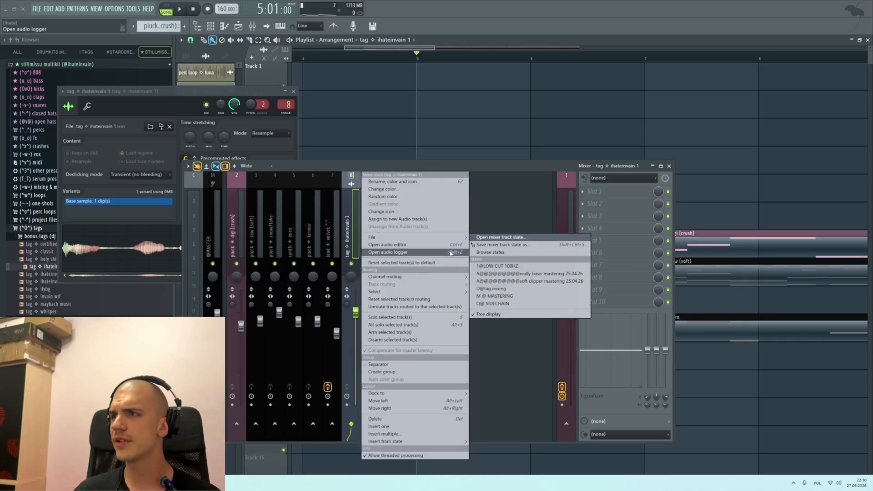
click(491, 288)
key(Escape)
key(Escape)
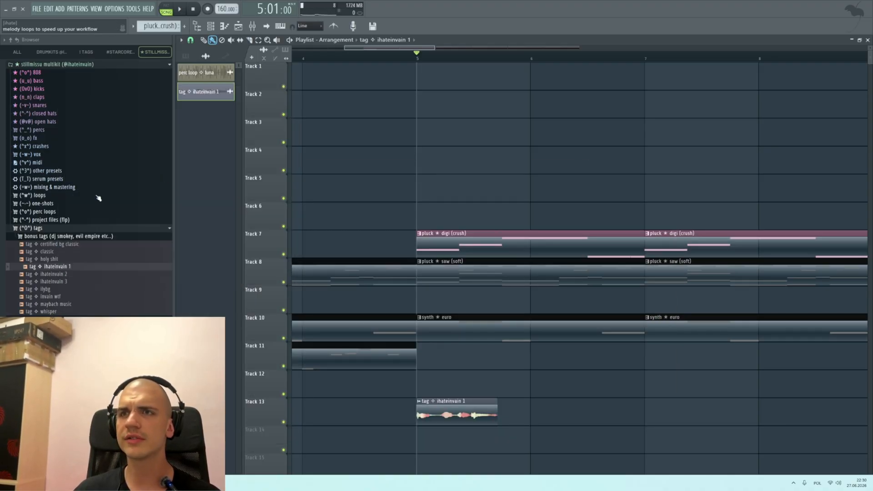
Step: Locate the my prod tag preset among the kit's mixing & mastering presets
click(60, 195)
click(53, 188)
click(47, 241)
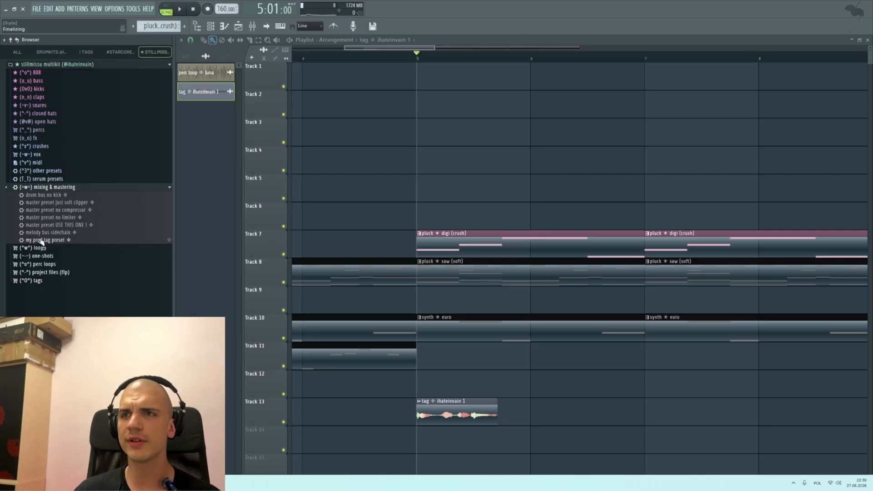
Step: Move the tag's mixer track from position 8 to position 2, directly before pluck digi (crush)
click(253, 27)
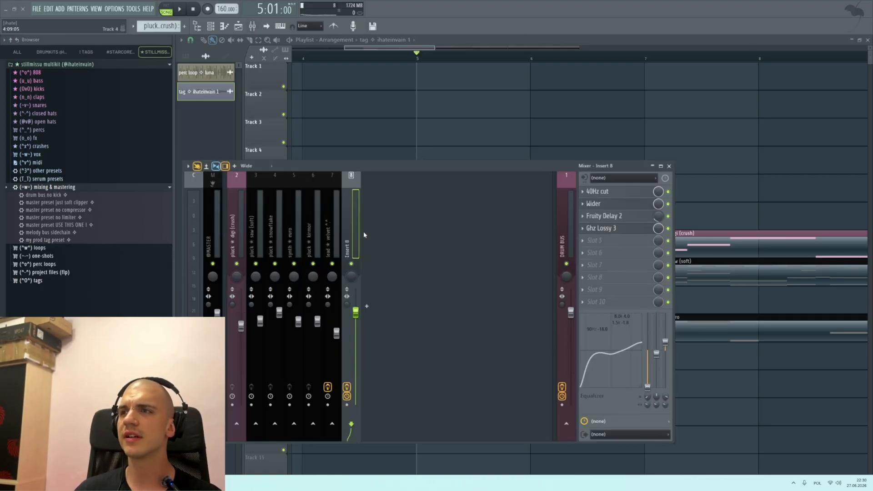
key(alt+Left)
key(alt+Left)
key(alt+Left)
key(alt+Left)
key(alt+Left)
key(alt+Left)
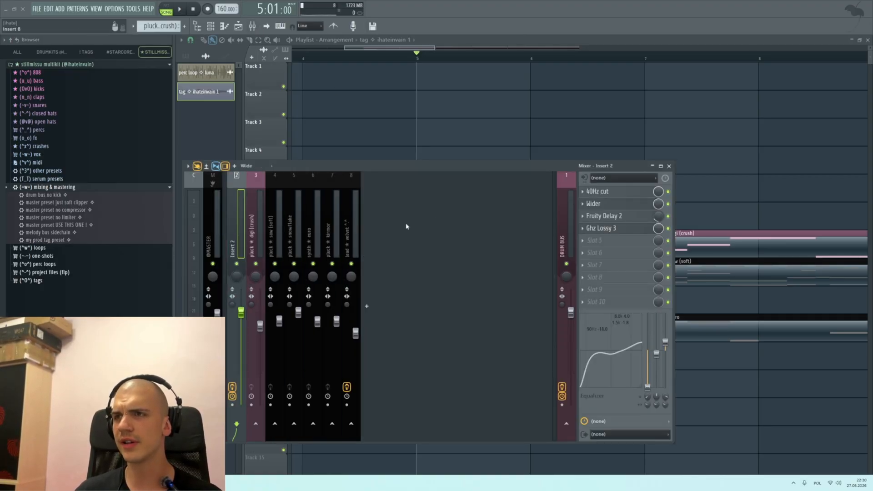
key(F9)
Step: Play the arrangement from bar 5 through bar 7 to hear the processed tag over the melody
scroll(454, 304, down, 4)
scroll(455, 304, up, 5)
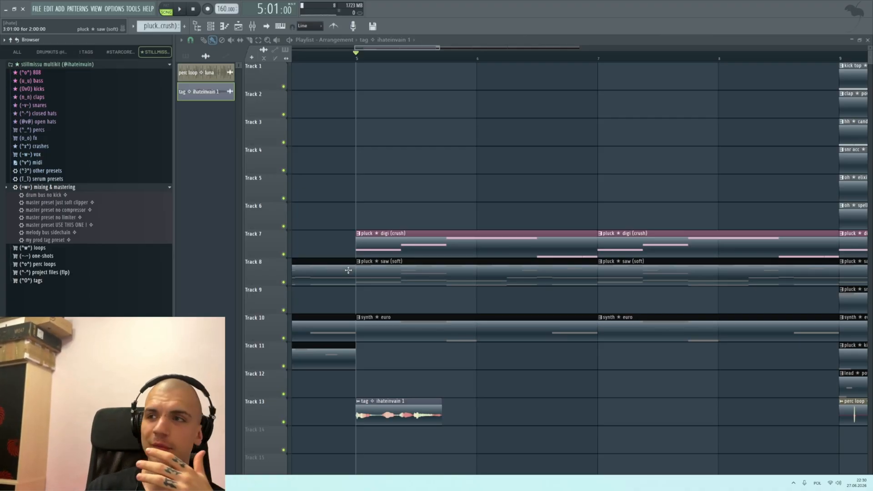
scroll(477, 259, down, 4)
key(space)
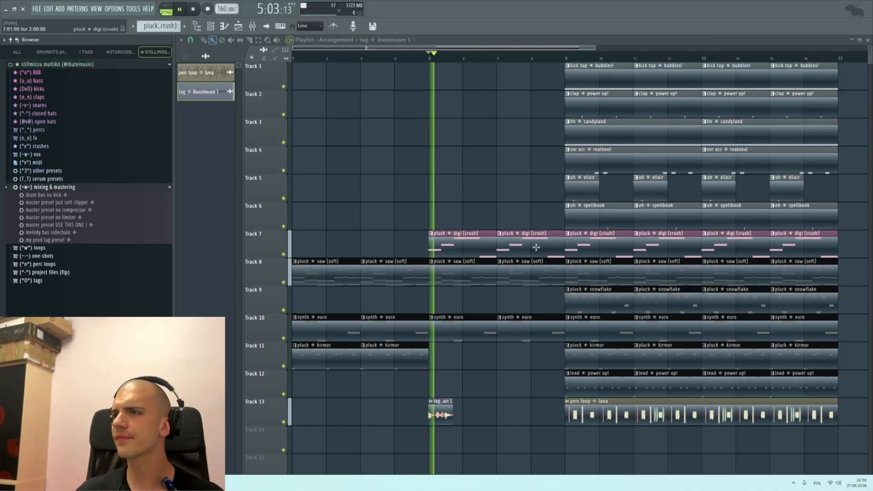
scroll(535, 248, down, 2)
scroll(510, 271, up, 4)
scroll(351, 272, down, 4)
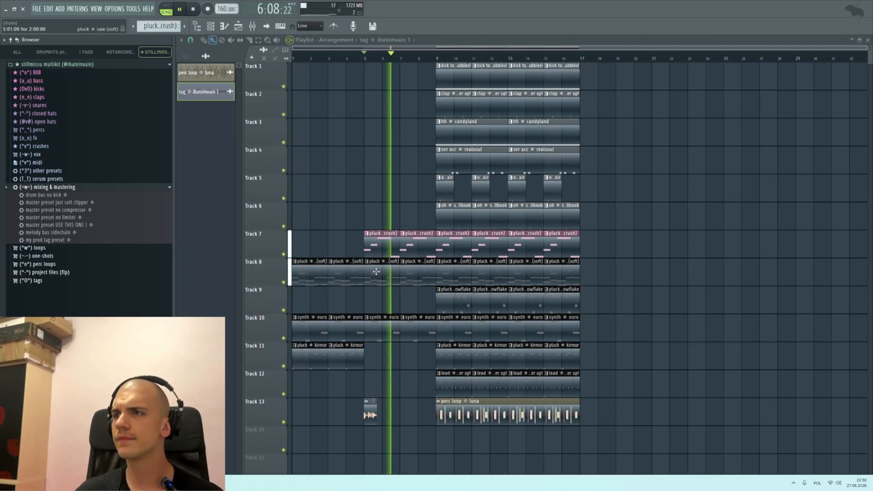
scroll(422, 250, up, 5)
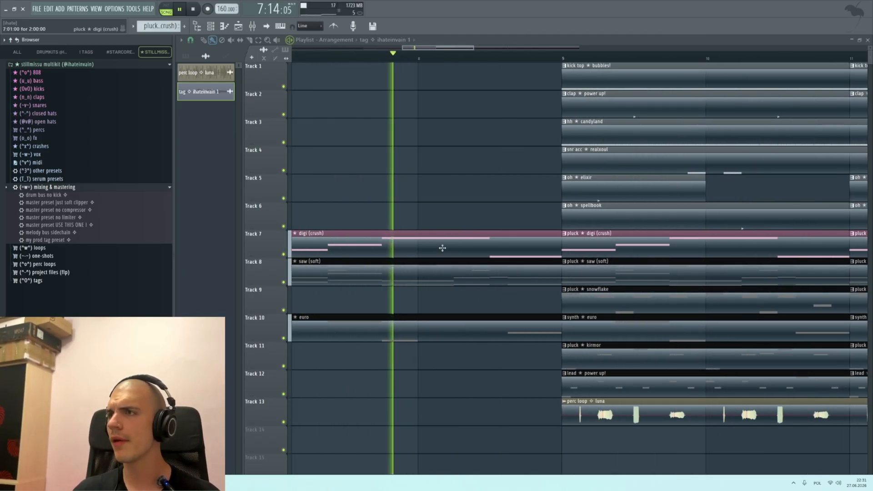
key(space)
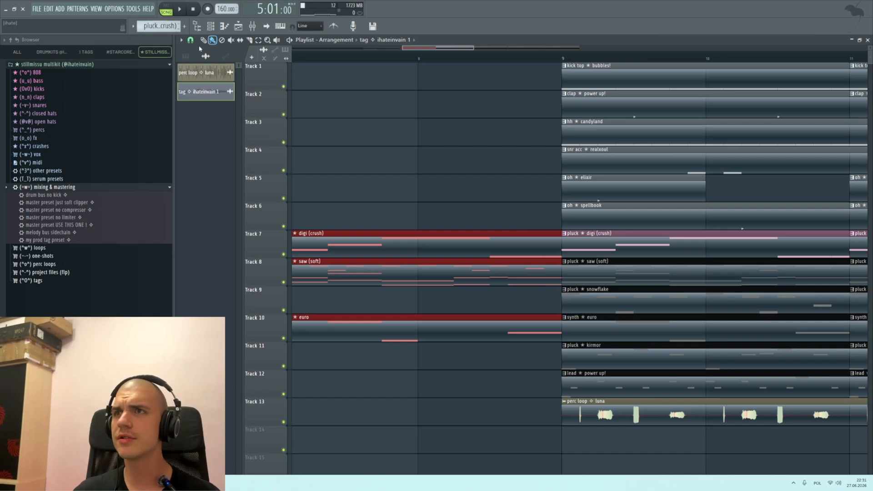
Step: Using a finer snap, slice the pluck digi (crush) and synth euro clips halfway through bar 8 and delete their final half bars
click(190, 40)
click(200, 153)
scroll(489, 233, up, 1)
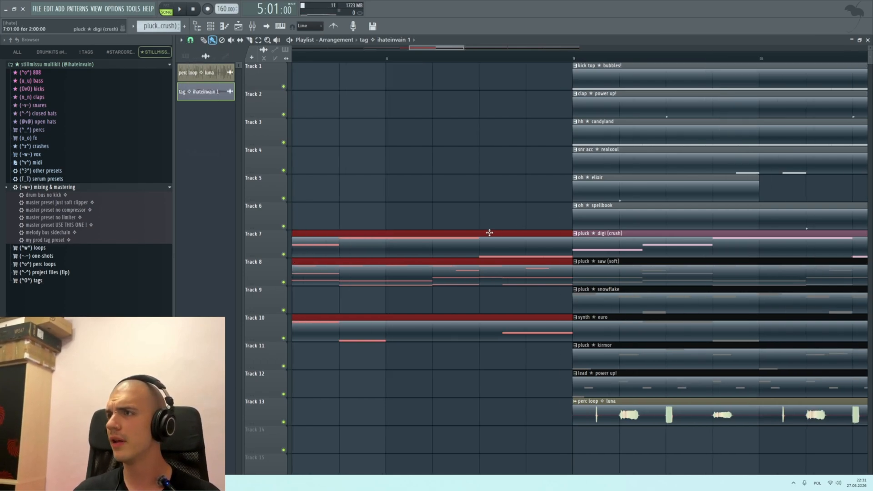
key(c)
click(489, 233)
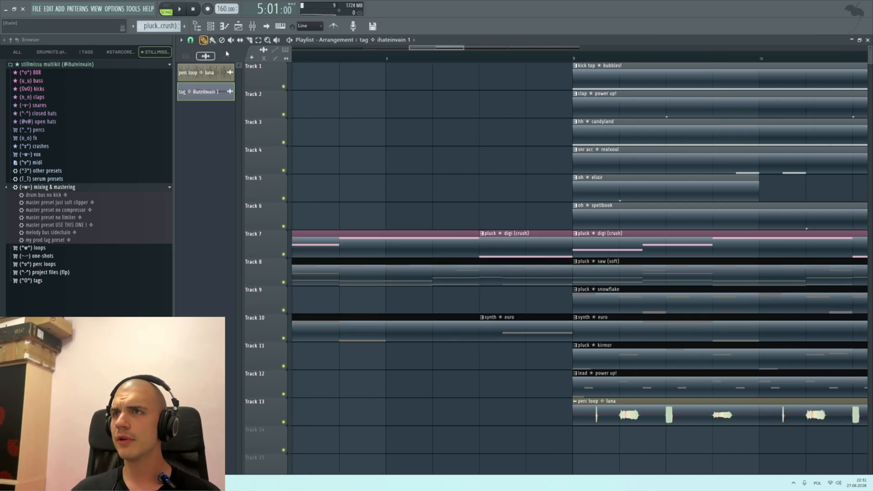
right_click(522, 331)
right_click(486, 246)
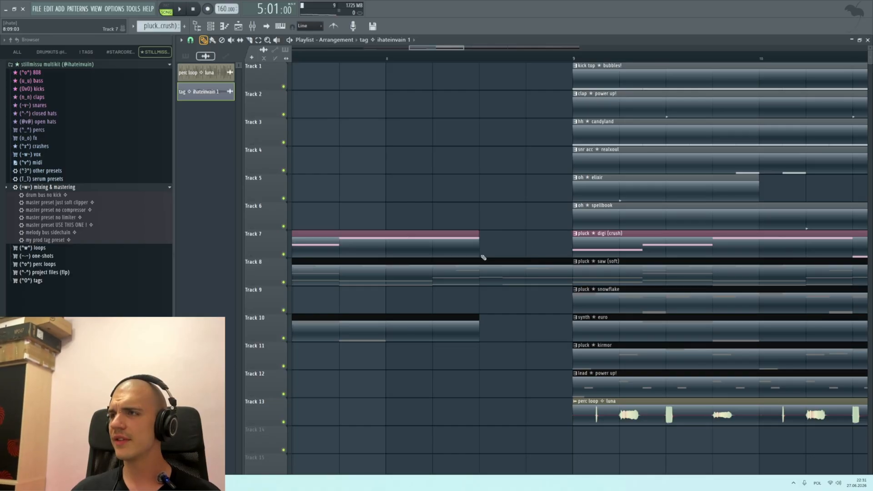
Step: Set the play position to 7:13 and audition the kit's fx samples for a transition sound
click(344, 60)
click(42, 146)
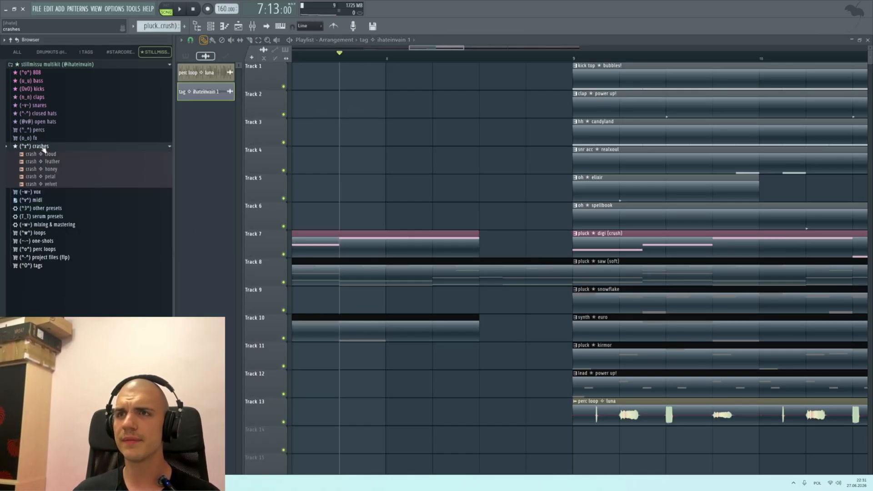
click(36, 138)
click(45, 153)
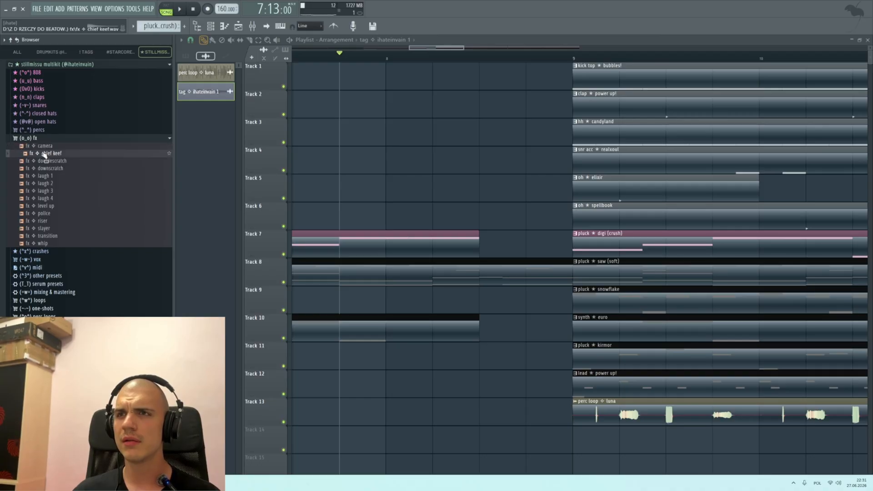
click(52, 169)
click(55, 163)
click(57, 168)
click(55, 227)
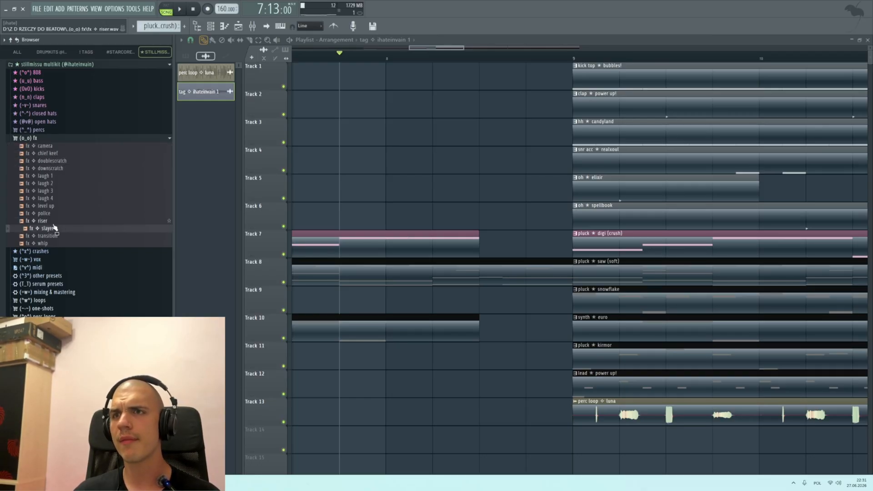
Step: Add the fx slayer sample on Track 14 with its start at bar 8
click(54, 228)
drag(55, 230, 395, 454)
scroll(399, 422, down, 2)
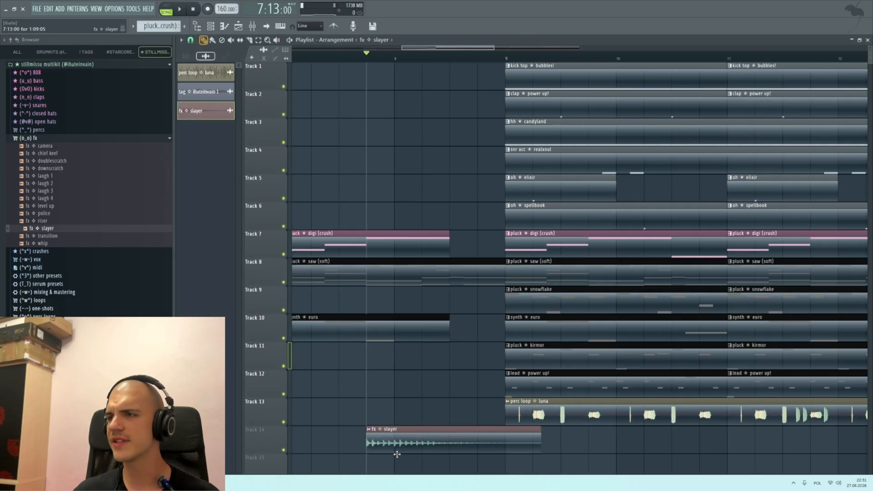
scroll(366, 444, down, 2)
scroll(366, 444, up, 2)
drag(432, 390, 473, 395)
Step: Stretch the fx slayer clip to two bars, reverse it and shift it to start at bar 7, ending at bar 9
double_click(454, 386)
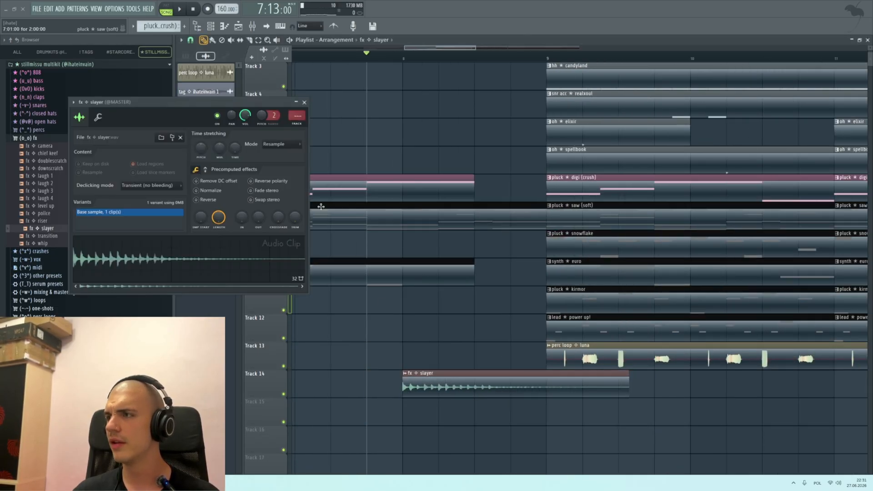
drag(236, 153, 236, 148)
click(208, 200)
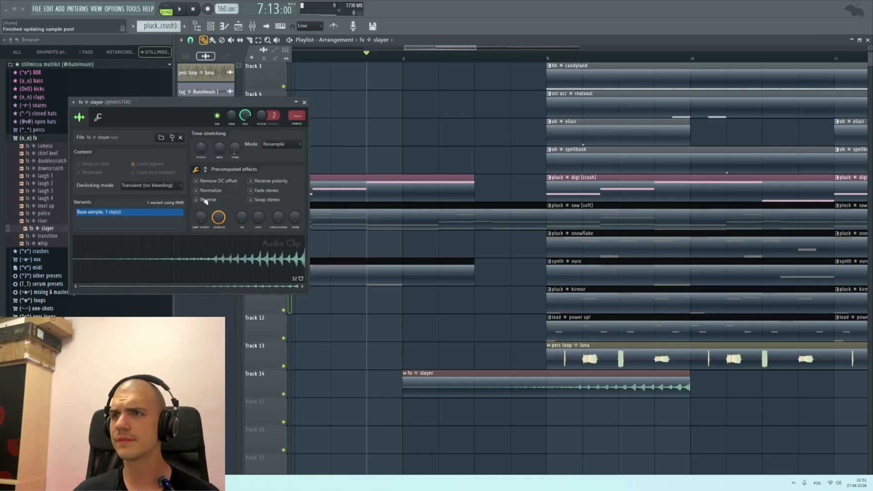
drag(571, 391, 440, 388)
scroll(475, 346, down, 3)
click(304, 103)
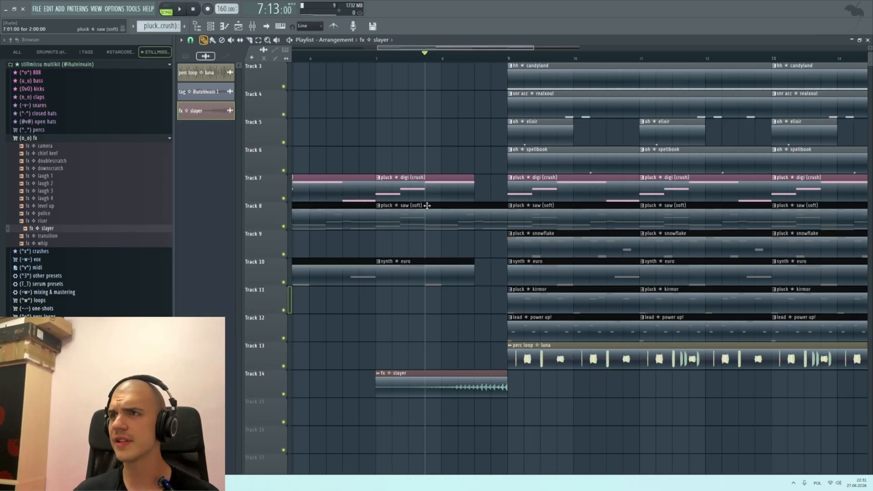
Step: Set the fx slayer clip's volume to 50% while playing the transition into the drum section
scroll(459, 271, up, 3)
key(space)
double_click(483, 385)
key(space)
key(space)
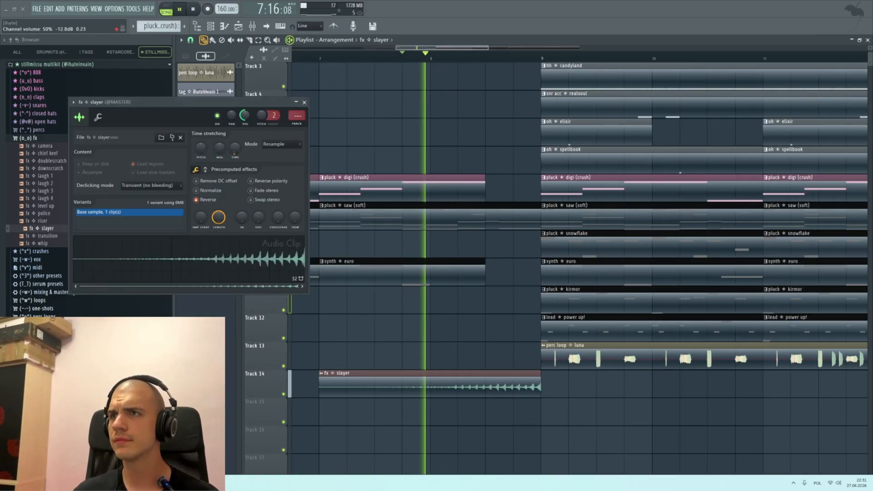
scroll(540, 159, up, 4)
scroll(540, 160, down, 4)
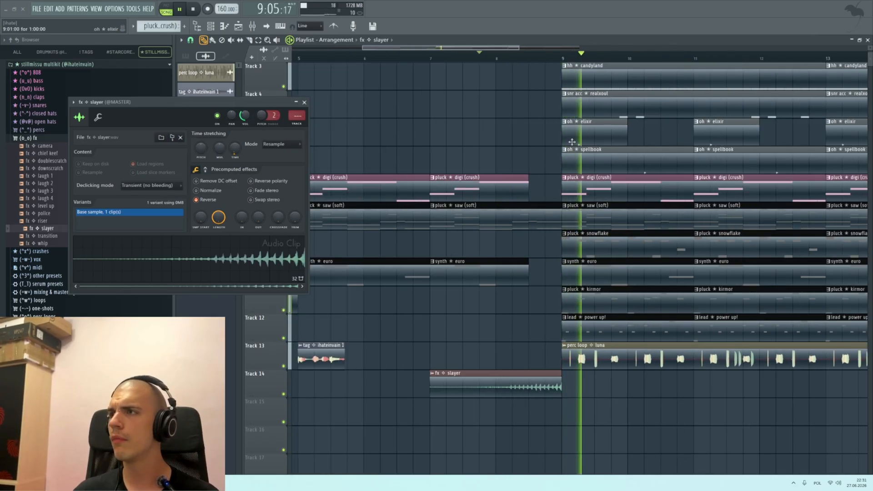
key(space)
click(304, 102)
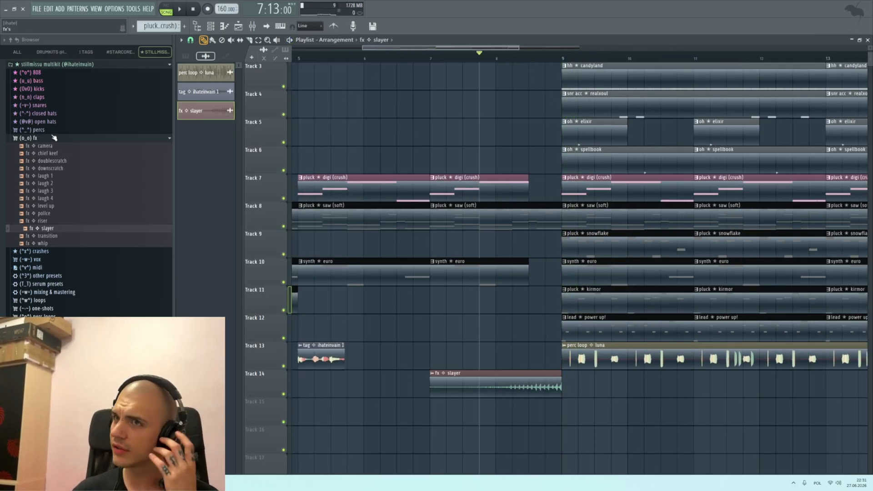
Step: Audition the kit's crashes and place crash feather on Track 15 at bar 9
click(73, 251)
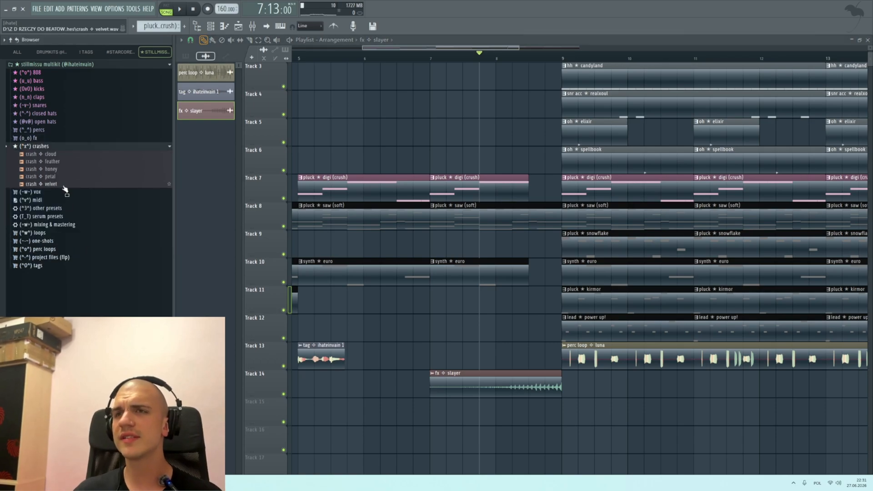
click(57, 162)
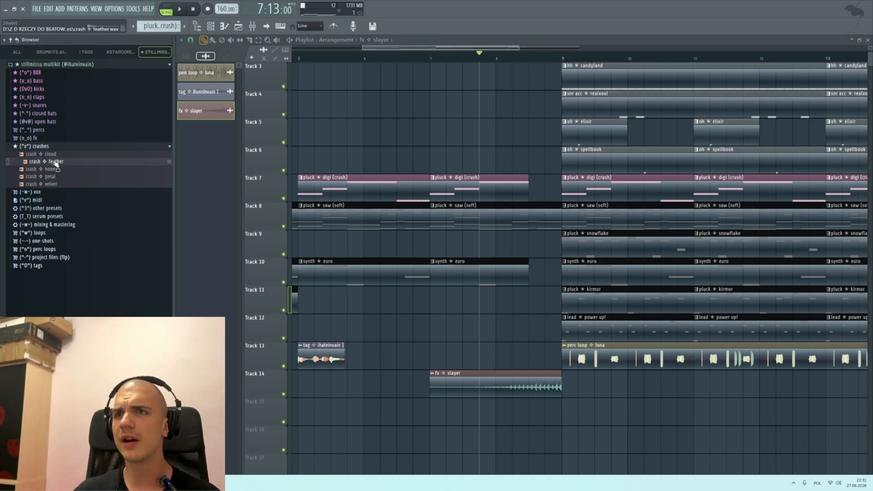
drag(56, 164, 566, 412)
scroll(341, 400, up, 2)
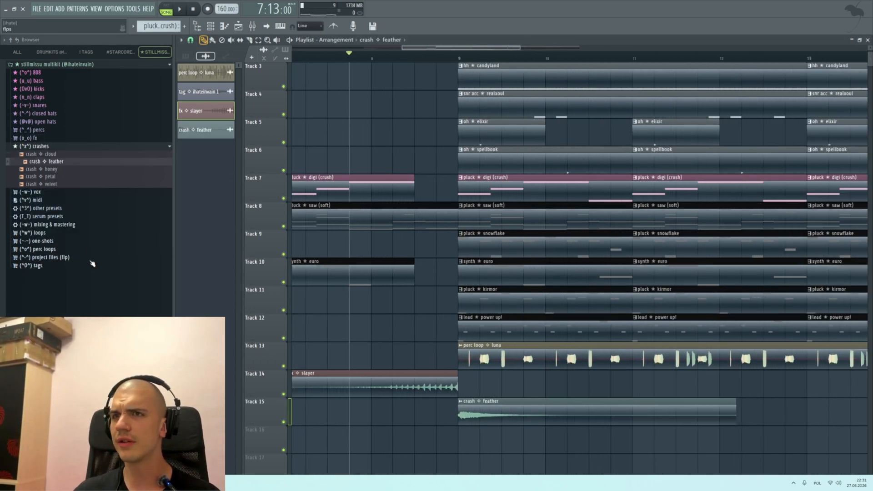
Step: Audition more fx samples and place fx police on Track 16 at bar 9
click(44, 137)
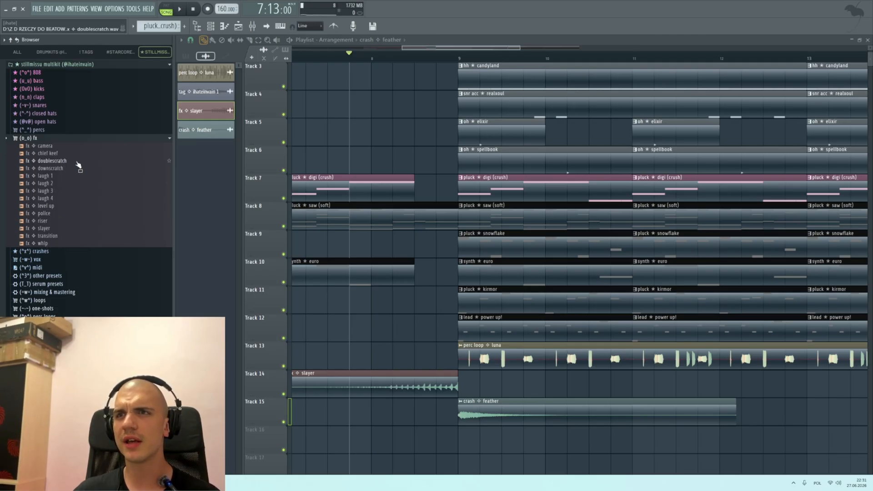
click(58, 153)
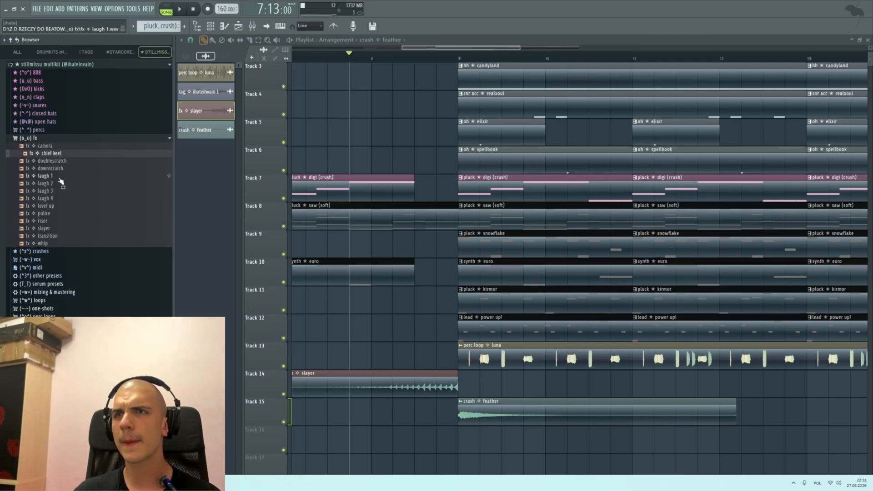
click(60, 207)
drag(54, 213, 477, 440)
scroll(478, 409, down, 4)
Step: Play the transition into bar 9 and set the crash feather clip's volume to 78%
key(space)
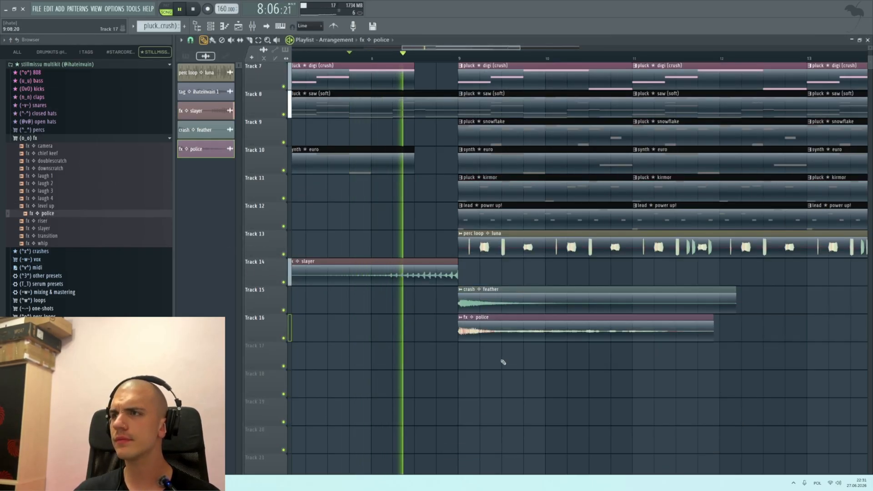
double_click(475, 329)
key(space)
key(space)
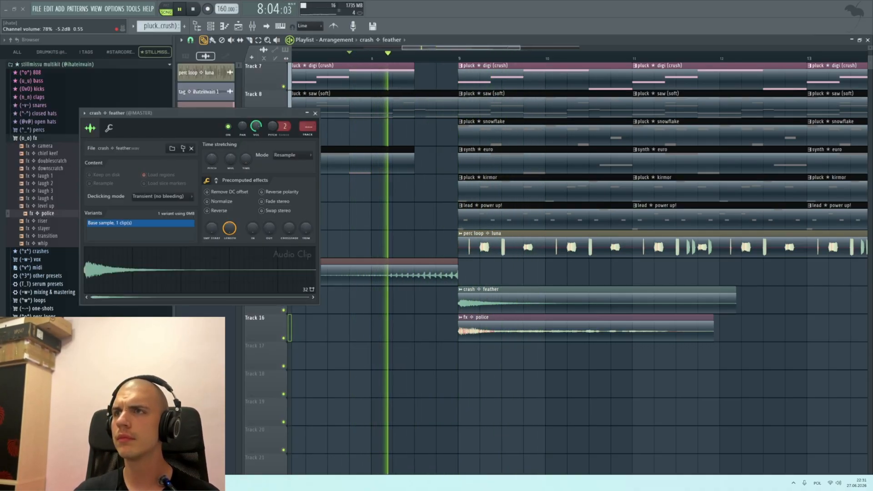
click(315, 114)
scroll(448, 168, down, 3)
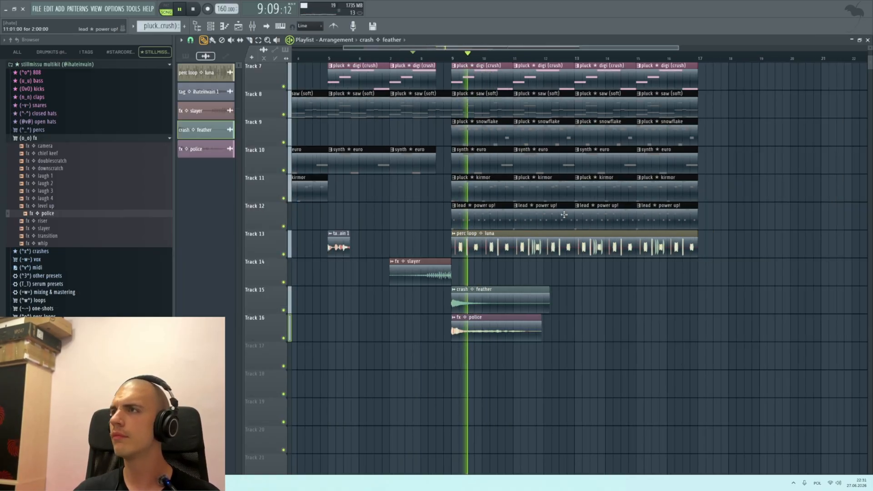
key(space)
Step: Examine the whole arrangement from the intro through the end of the drum section
scroll(604, 233, up, 6)
scroll(607, 234, down, 3)
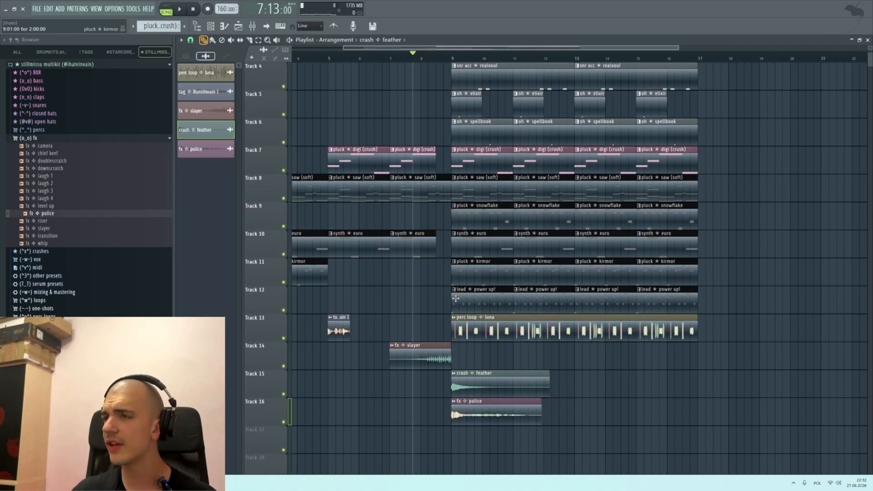
scroll(370, 228, down, 3)
scroll(370, 228, up, 4)
scroll(423, 297, down, 3)
scroll(462, 291, up, 4)
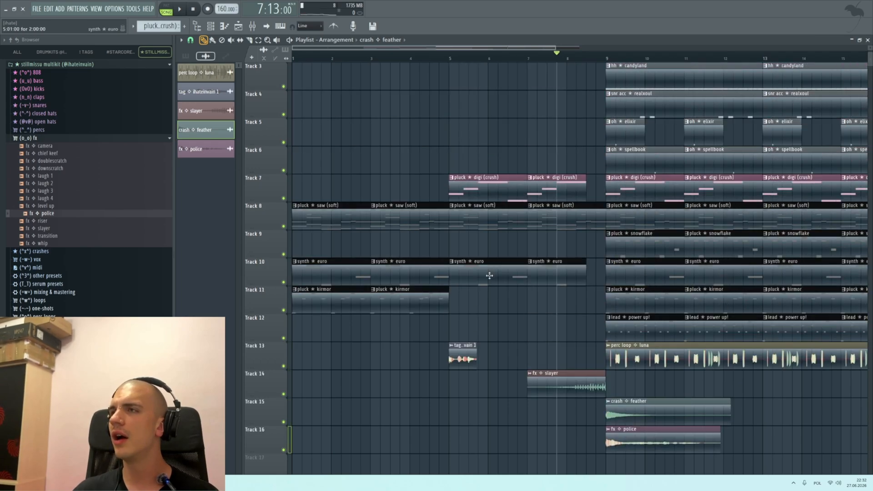
scroll(462, 260, down, 2)
scroll(463, 260, up, 4)
scroll(462, 260, down, 2)
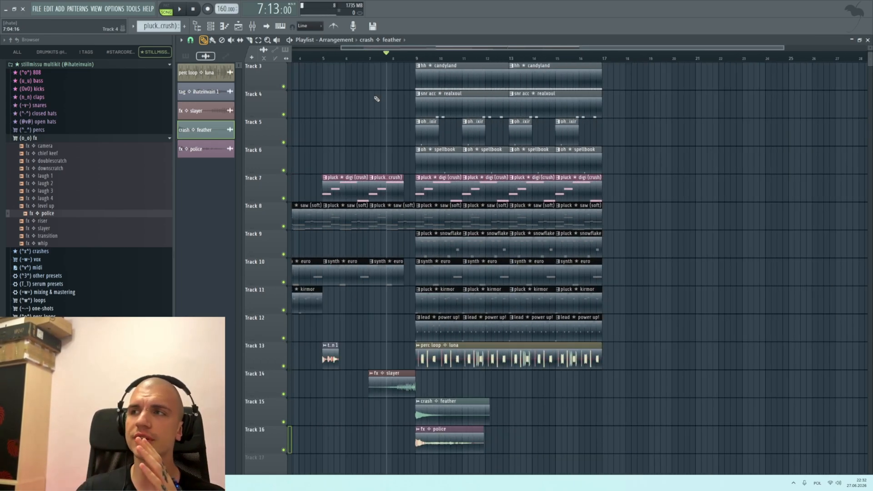
scroll(382, 156, up, 2)
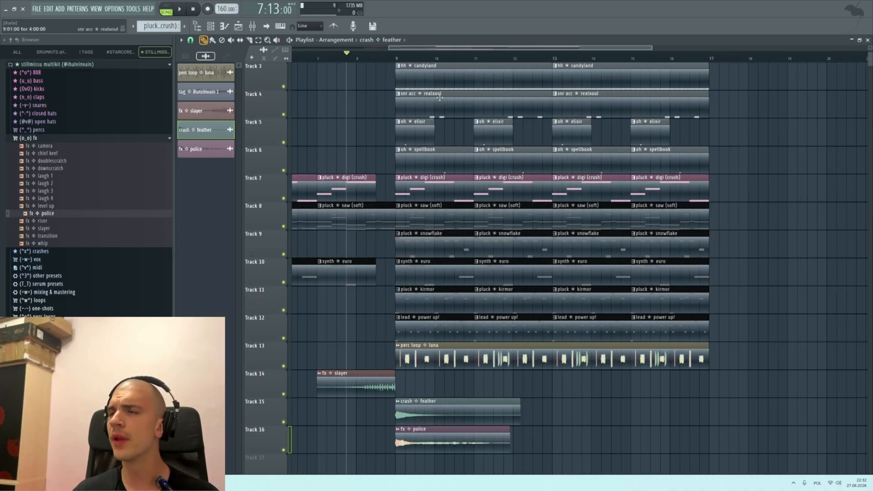
scroll(386, 204, up, 1)
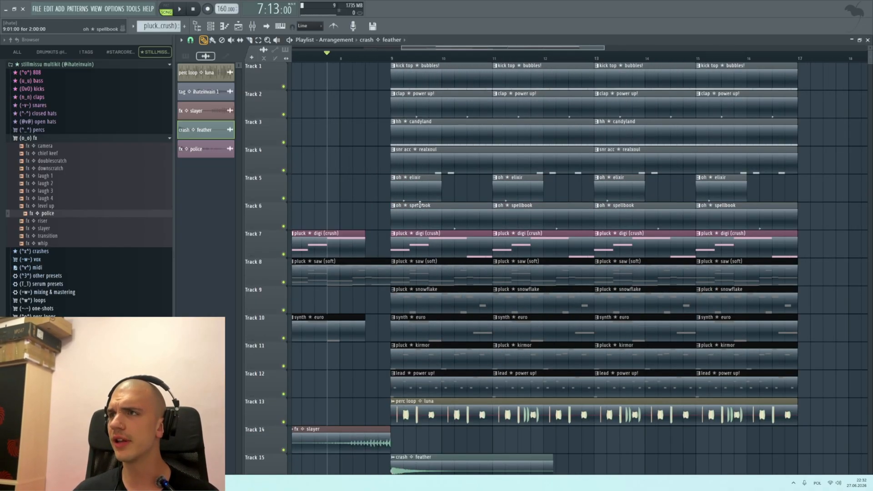
Step: Duplicate all clips on Tracks 1 to 13 from bars 9 to 16 so the copies start at bar 17
scroll(458, 236, down, 4)
scroll(616, 374, up, 1)
drag(591, 407, 381, 43)
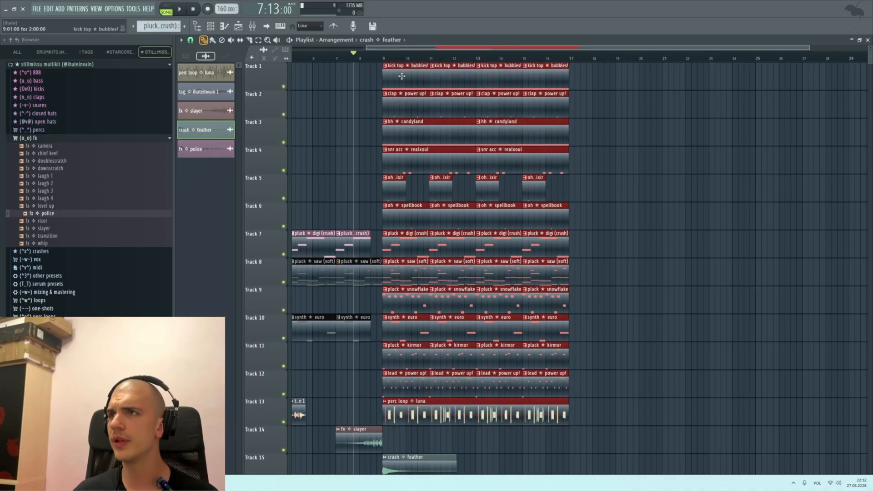
key(ctrl+b)
scroll(500, 223, up, 1)
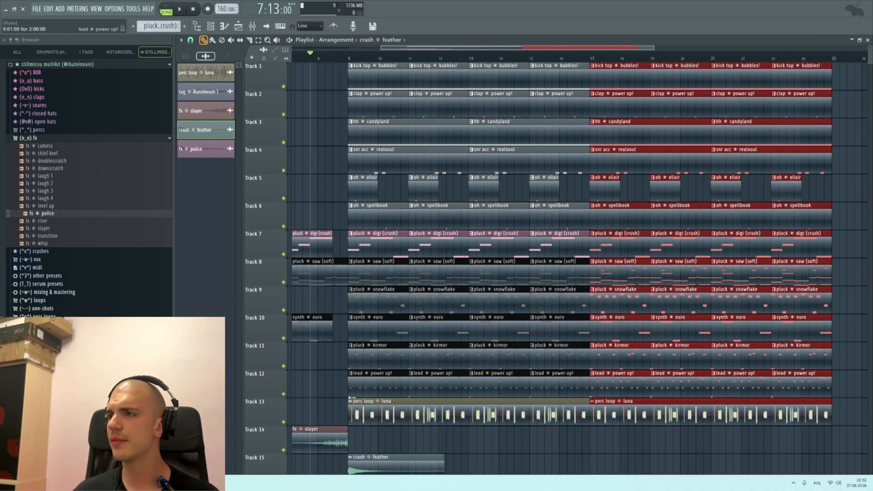
Step: Delete the lead power up! clips on Track 12 from bars 9 to 16
mouse_move(367, 387)
mouse_down()
mouse_move(536, 370)
mouse_move(383, 389)
mouse_up()
key(ctrl+z)
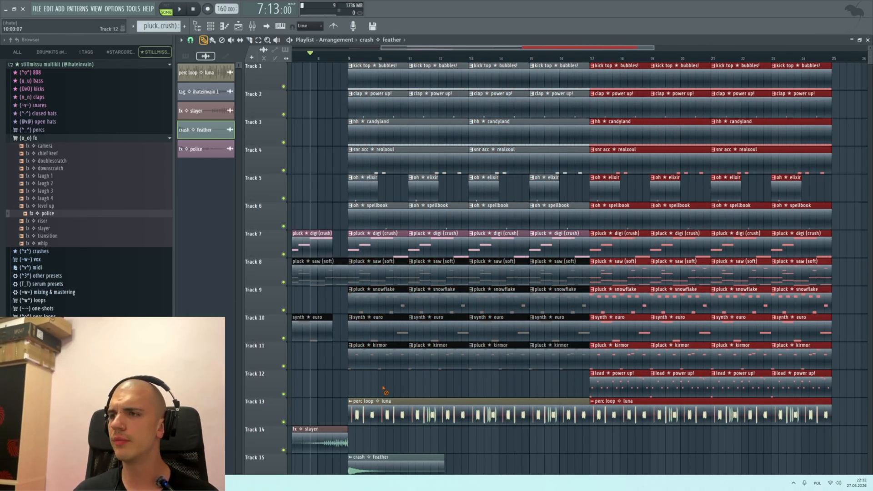
scroll(345, 220, up, 1)
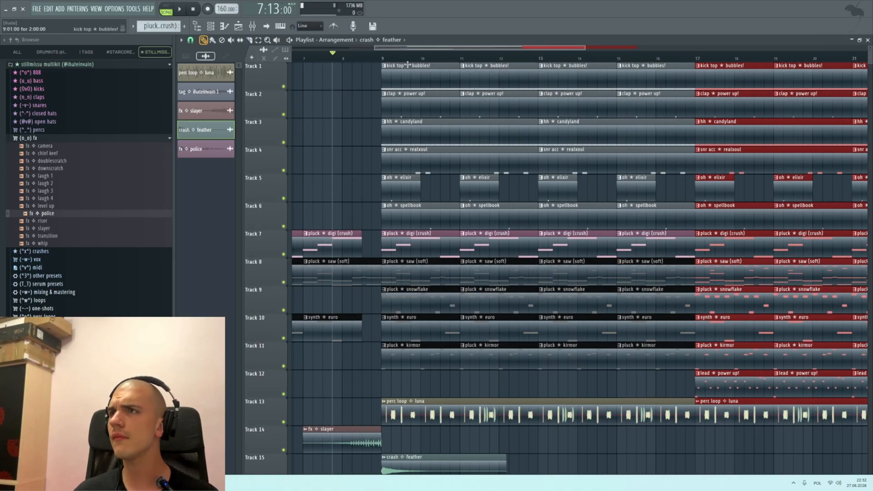
Step: Delete the oh elixir and oh spellbook clips in bars 9 to 12 and the snr acc realxoul clips in bars 9 to 16
click(383, 57)
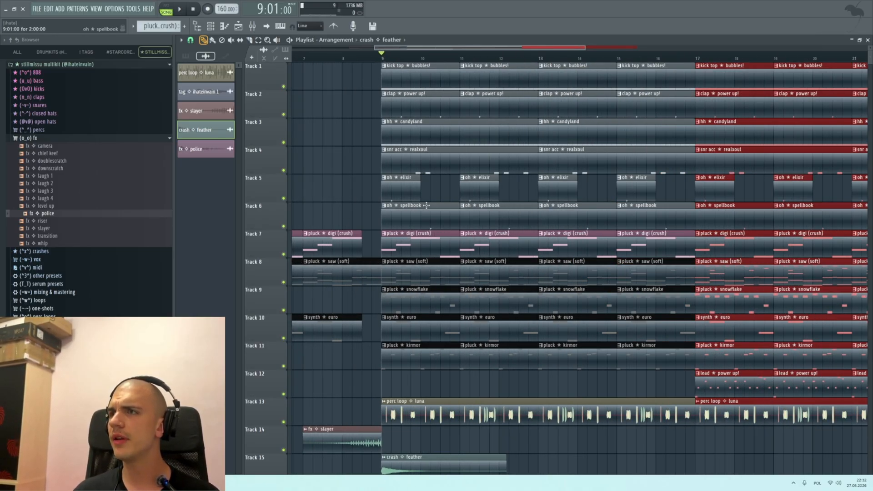
drag(409, 203, 474, 207)
scroll(474, 207, down, 2)
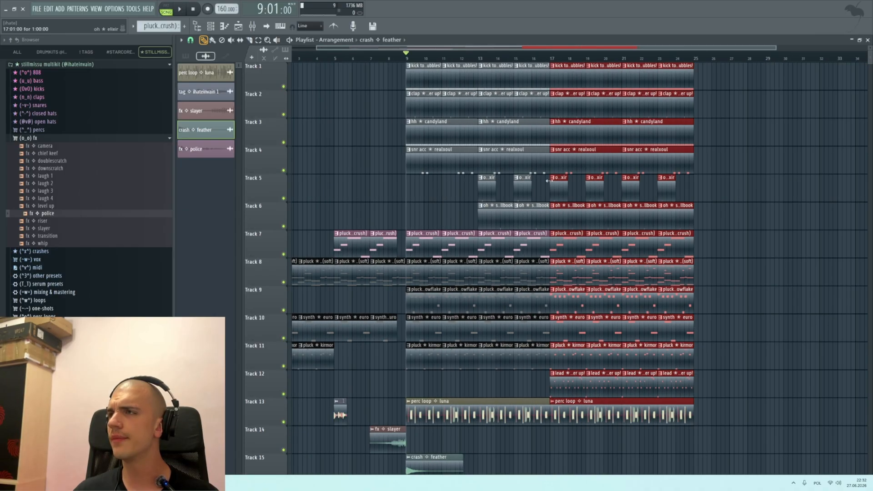
drag(524, 159, 427, 225)
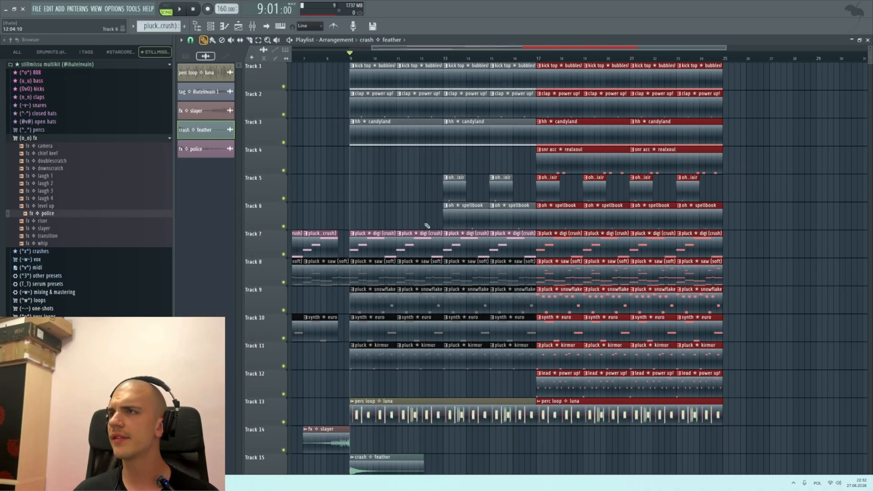
scroll(518, 214, down, 1)
scroll(507, 240, up, 1)
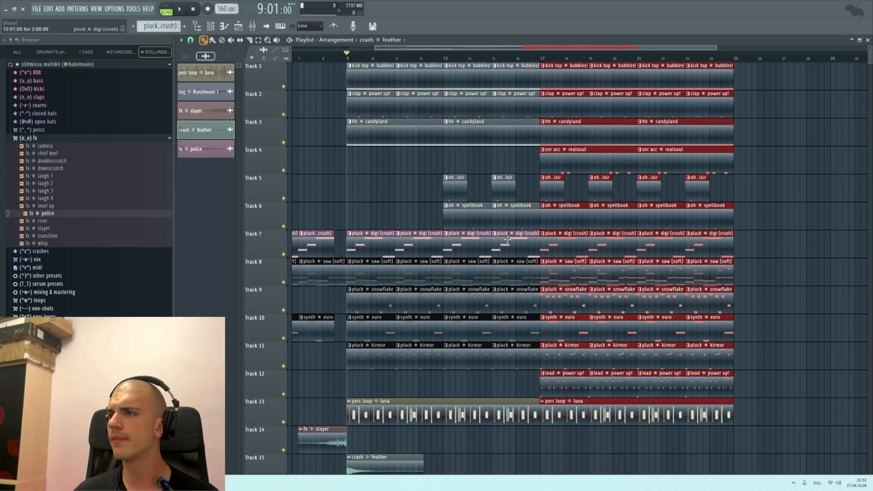
scroll(532, 194, down, 3)
Step: Delete the four pluck kirmor clips on Track 11 from bar 17 to the end
drag(527, 54, 552, 96)
scroll(627, 200, up, 3)
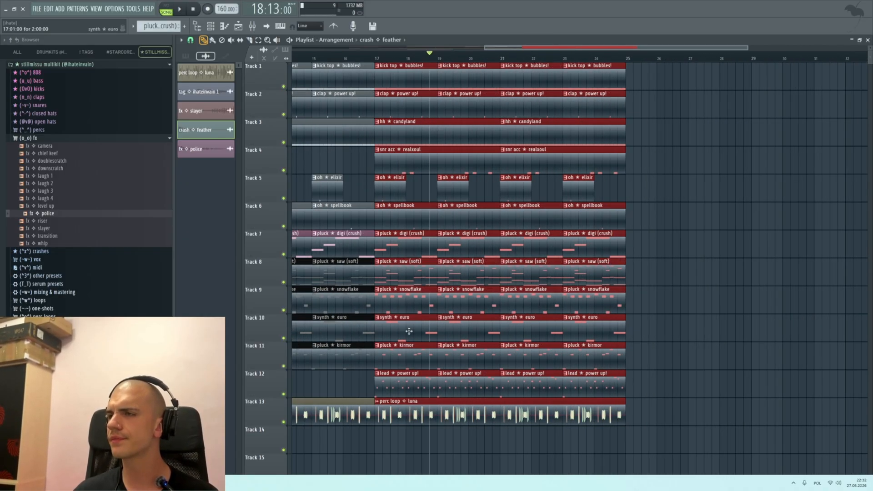
scroll(393, 323, down, 1)
scroll(395, 312, up, 2)
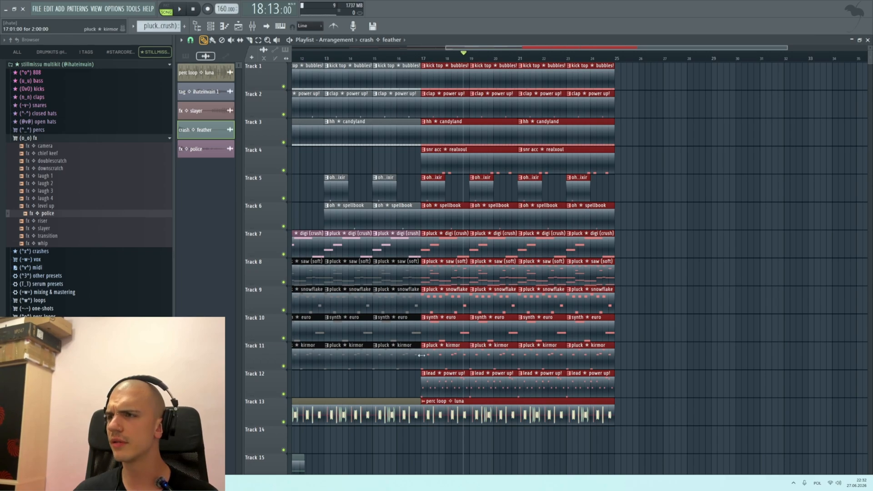
right_click(441, 365)
right_click(491, 359)
right_click(541, 359)
right_click(591, 359)
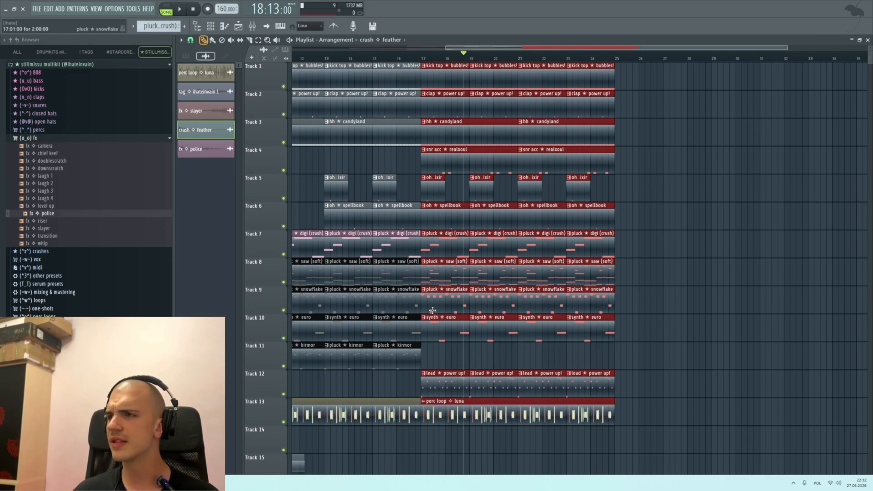
Step: Delete the four pluck snowflake clips on Track 9 from bar 17 to the end
right_click(443, 300)
right_click(491, 299)
right_click(541, 298)
right_click(599, 295)
scroll(494, 366, down, 2)
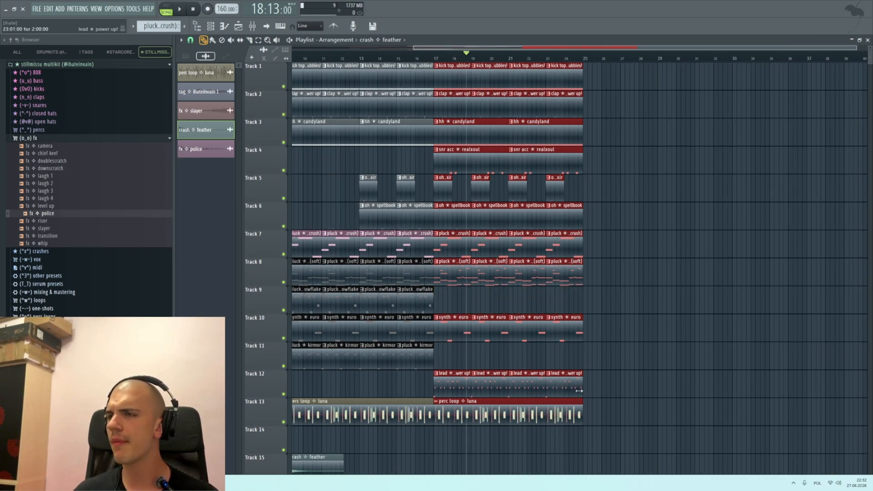
Step: Shorten the last clips on Tracks 1 to 13 so that both sections end halfway through bar 16 and bar 24
scroll(601, 392, down, 1)
scroll(647, 396, up, 1)
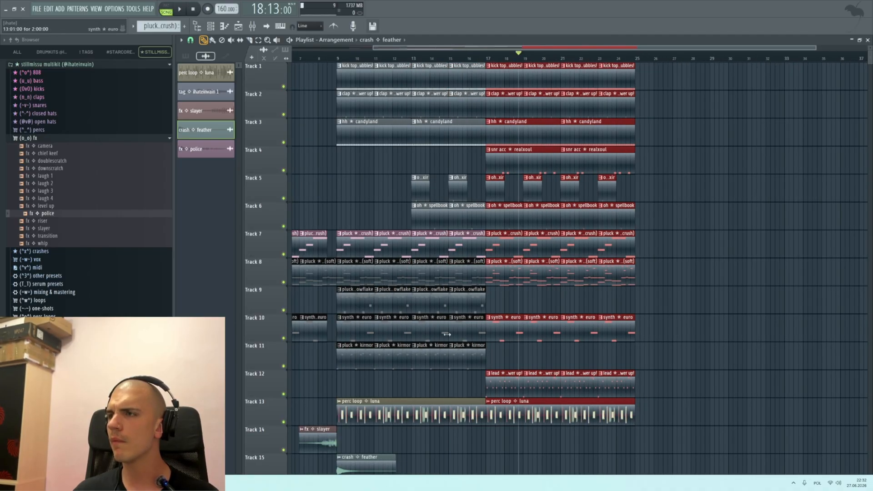
scroll(447, 334, up, 1)
scroll(504, 420, up, 3)
drag(497, 444, 480, 69)
scroll(491, 82, down, 4)
scroll(658, 396, up, 3)
drag(656, 442, 607, 72)
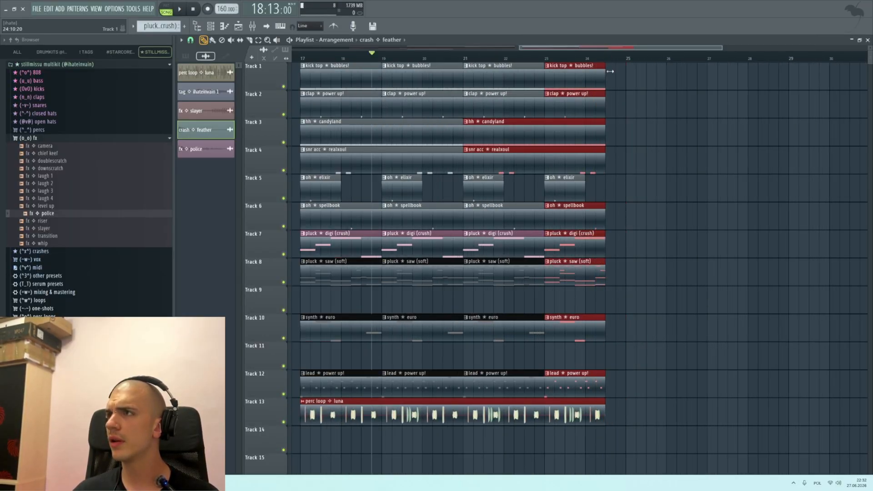
Step: Extend the drum clips on Tracks 1 to 6 and the pluck digi (crush) clip on Track 7 back to the start of bar 17
scroll(604, 81, down, 4)
scroll(504, 137, up, 5)
scroll(475, 278, up, 2)
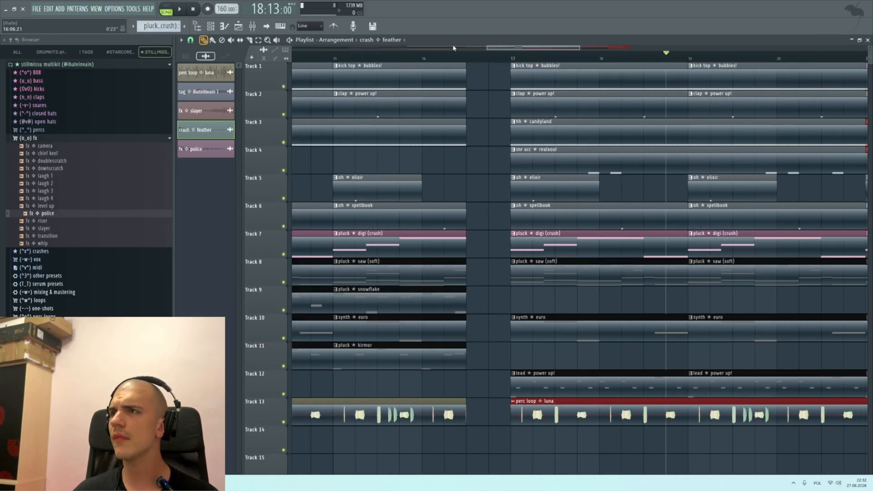
click(423, 59)
drag(471, 263, 433, 72)
ctrl+click(524, 259)
drag(494, 253, 499, 73)
scroll(474, 134, down, 4)
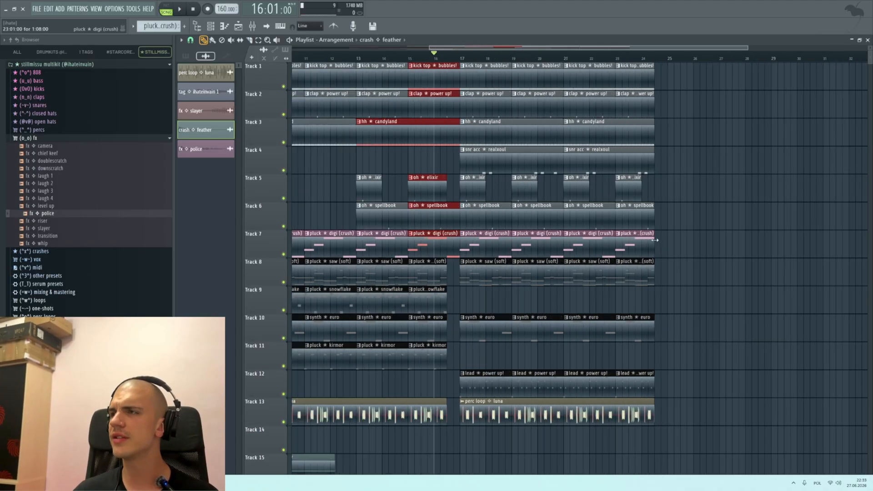
Step: Extend the final melodic and perc loop clips on Tracks 7 to 13 to bar 25 and slice them halfway through bar 24
scroll(655, 240, up, 4)
drag(672, 256, 598, 64)
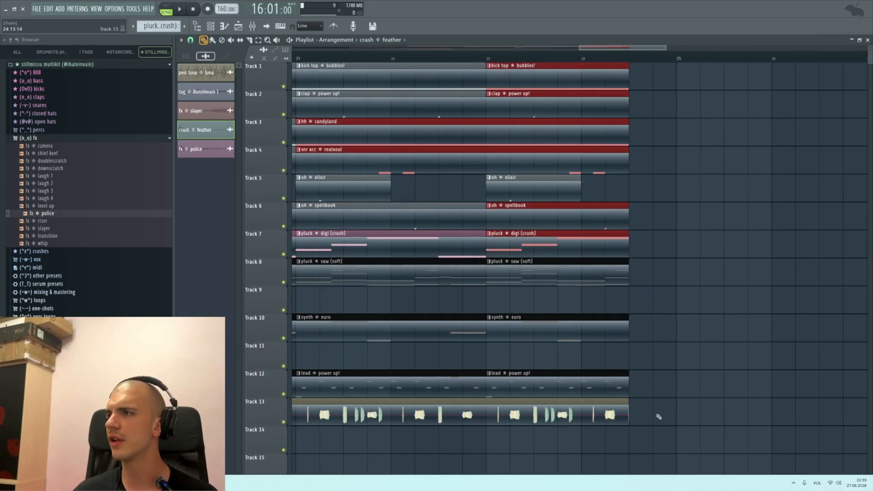
drag(659, 452, 675, 244)
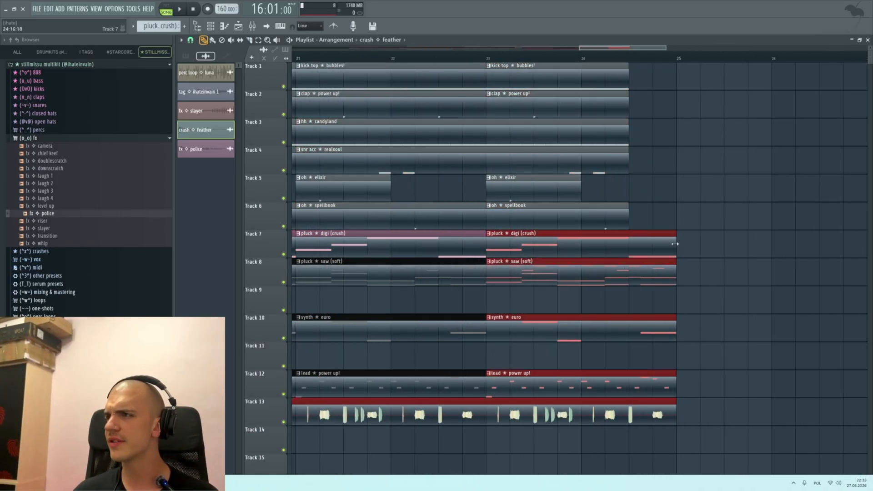
drag(680, 446, 632, 419)
key(c)
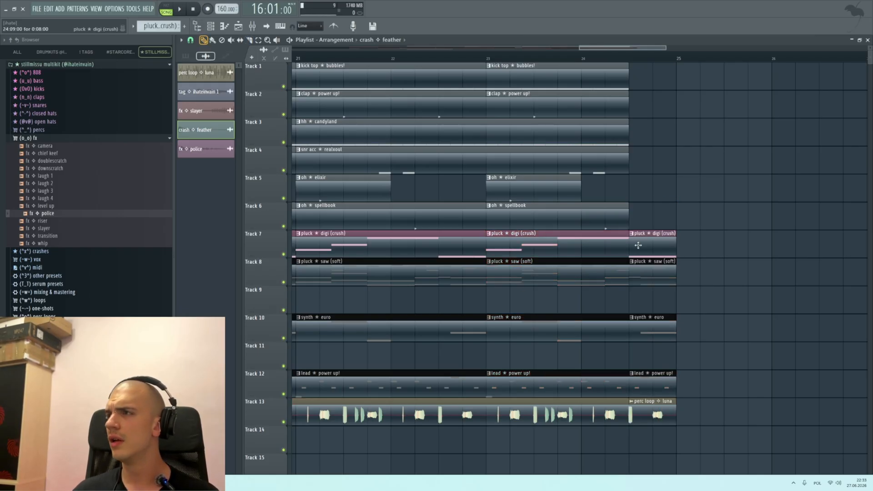
Step: Delete the sliced half-bar pieces before bar 25 on Tracks 7, 8, 10 and 13, keeping the lead power up! piece
right_click(637, 245)
right_click(657, 276)
right_click(650, 333)
right_click(669, 422)
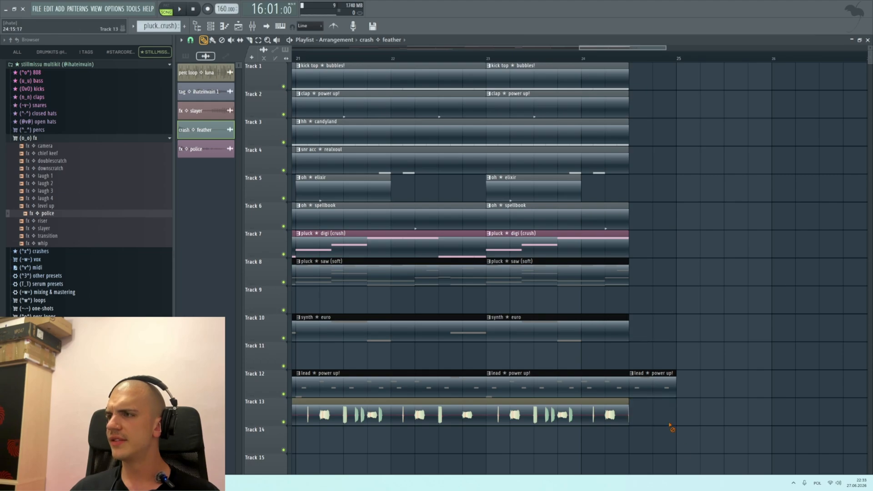
Step: Copy the crash feather clip on Track 15 to the start of bar 25
scroll(649, 417, down, 5)
key(ctrl+a)
scroll(408, 308, down, 2)
scroll(415, 291, up, 3)
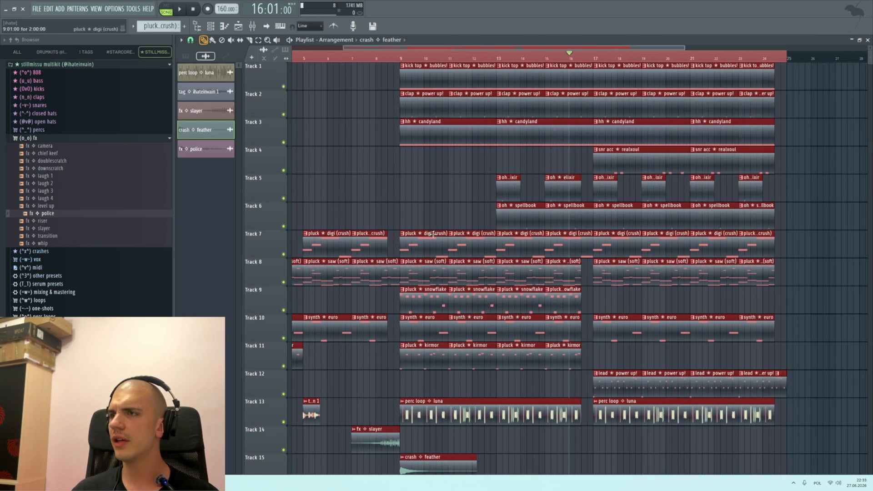
scroll(416, 289, down, 3)
scroll(535, 467, down, 2)
scroll(535, 467, down, 1)
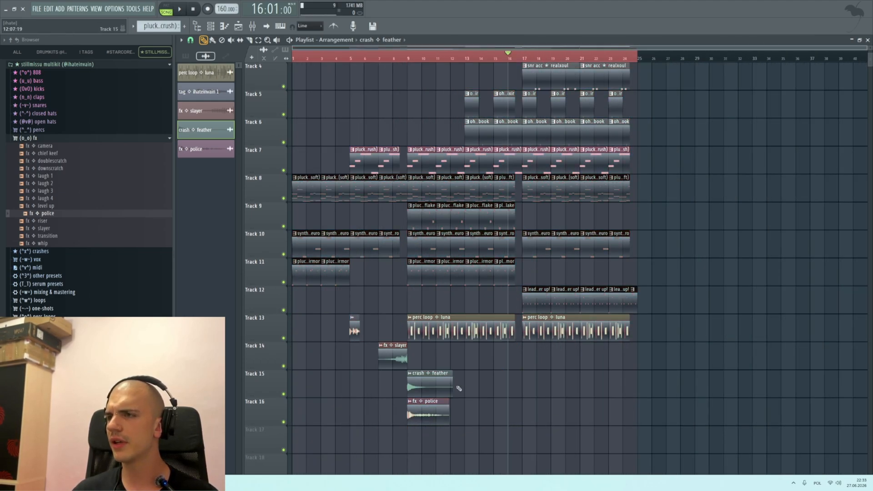
drag(618, 381, 676, 380)
scroll(520, 305, up, 3)
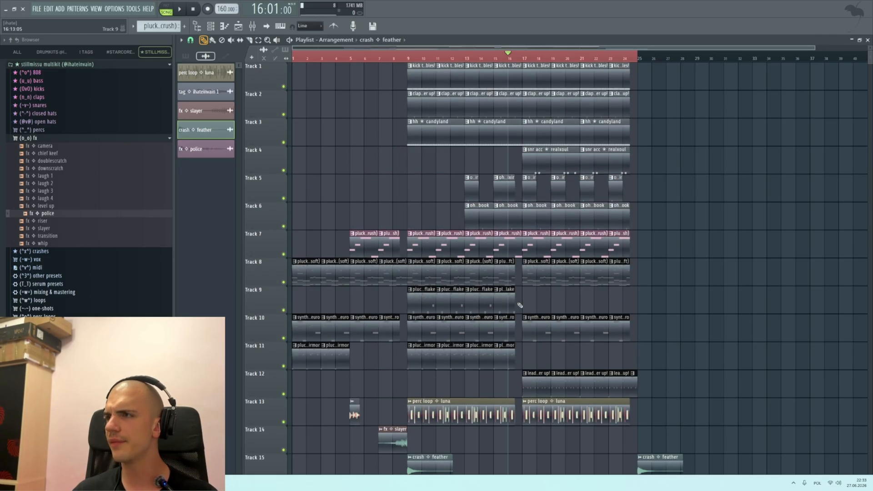
Step: Play the arrangement from bar 7 to bar 24 and listen to the transitions and gaps between the sections
click(383, 58)
scroll(385, 58, up, 3)
scroll(384, 57, down, 4)
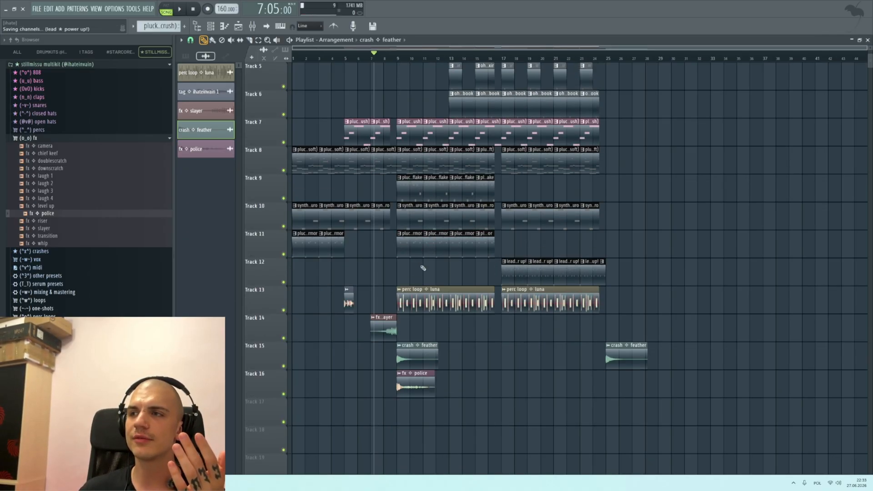
key(space)
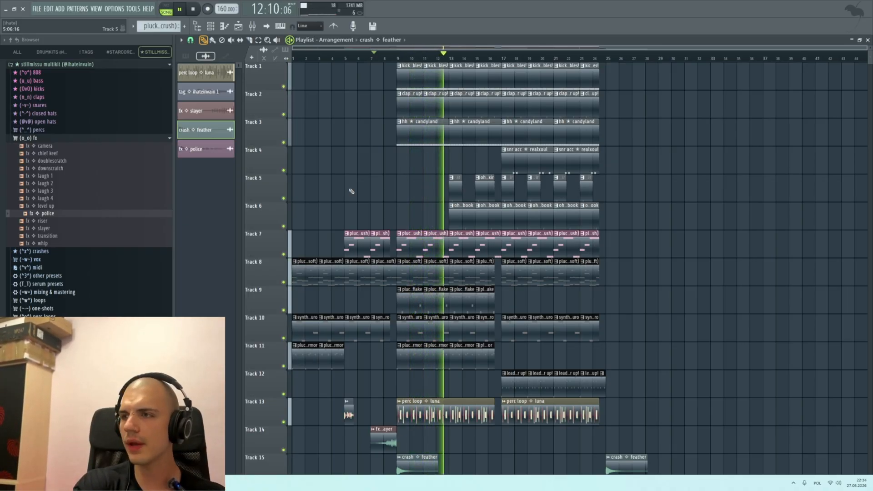
double_click(459, 406)
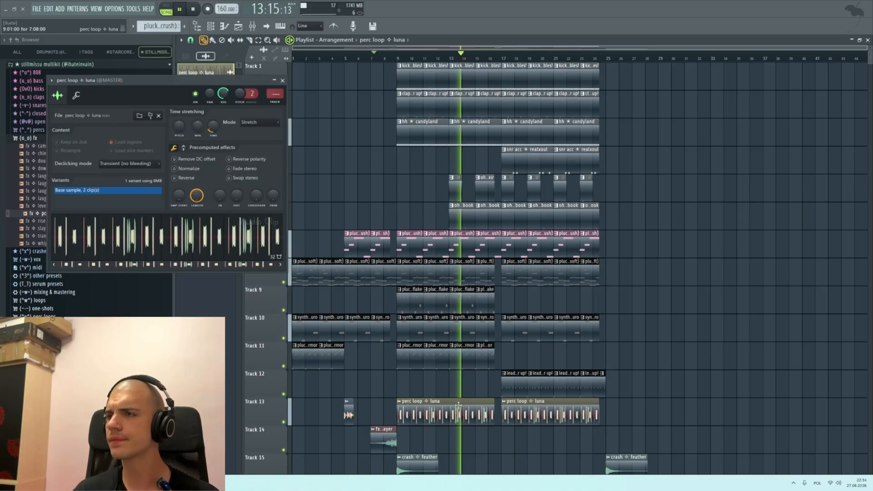
click(282, 80)
scroll(541, 136, up, 3)
scroll(396, 227, up, 2)
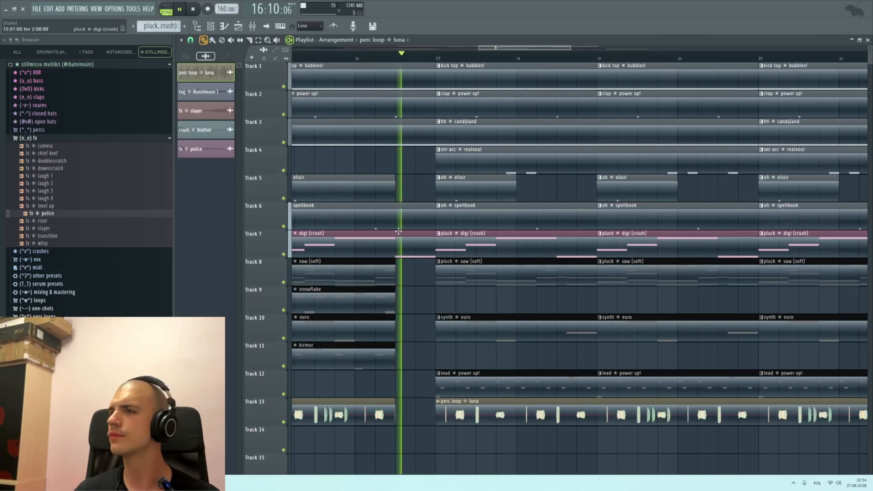
scroll(633, 211, down, 5)
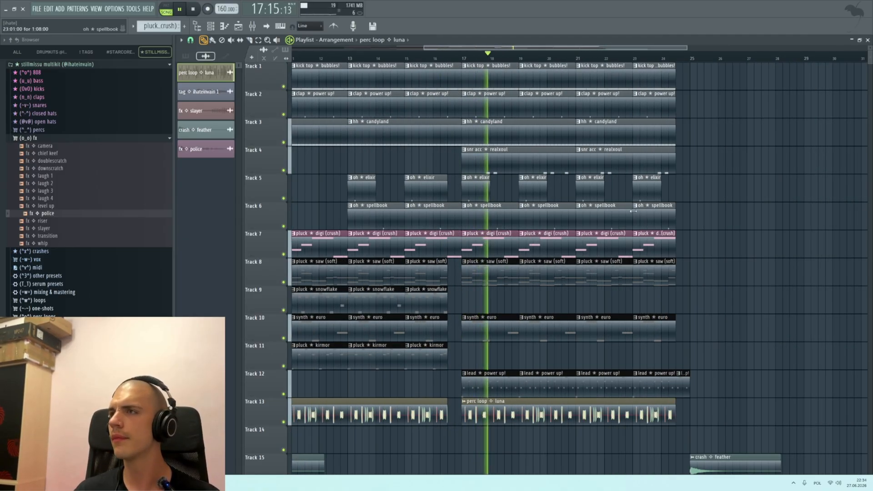
scroll(673, 259, up, 1)
scroll(409, 280, down, 2)
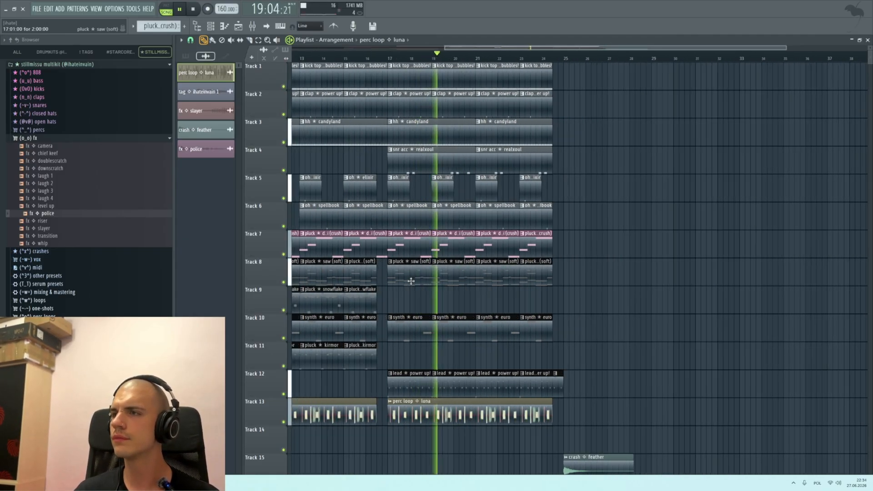
scroll(565, 298, down, 2)
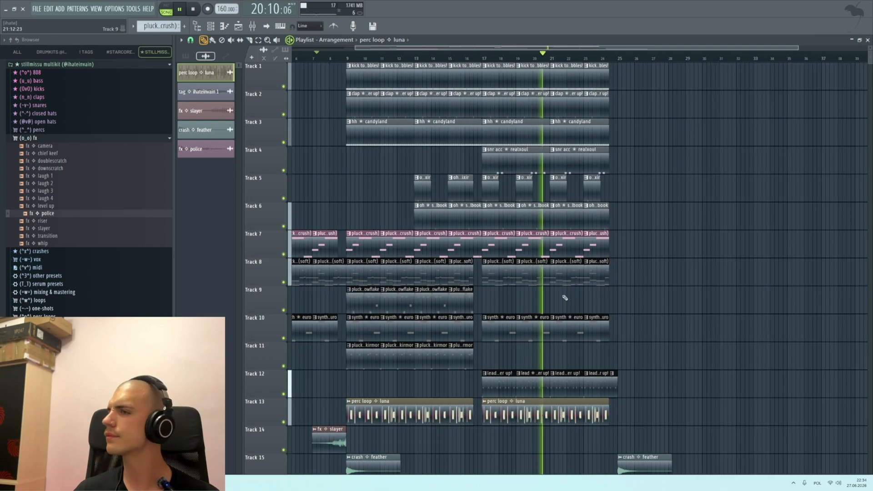
scroll(675, 224, up, 1)
scroll(496, 247, up, 1)
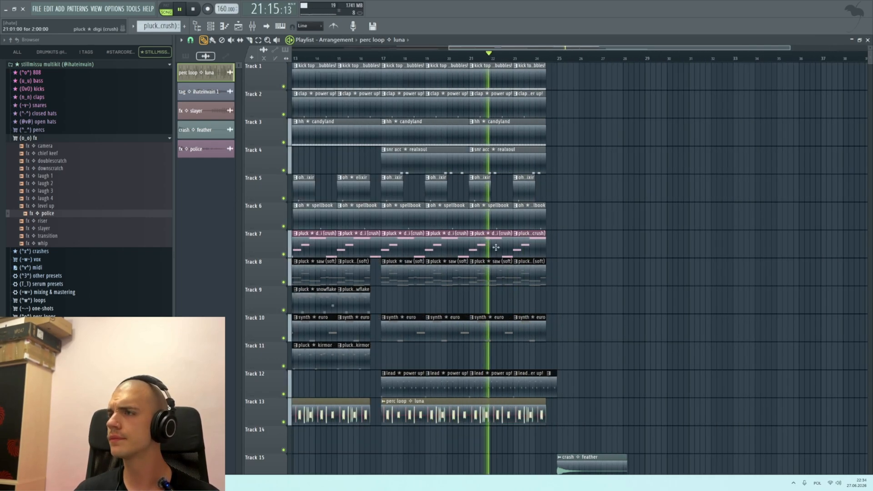
scroll(654, 400, down, 2)
scroll(619, 398, up, 2)
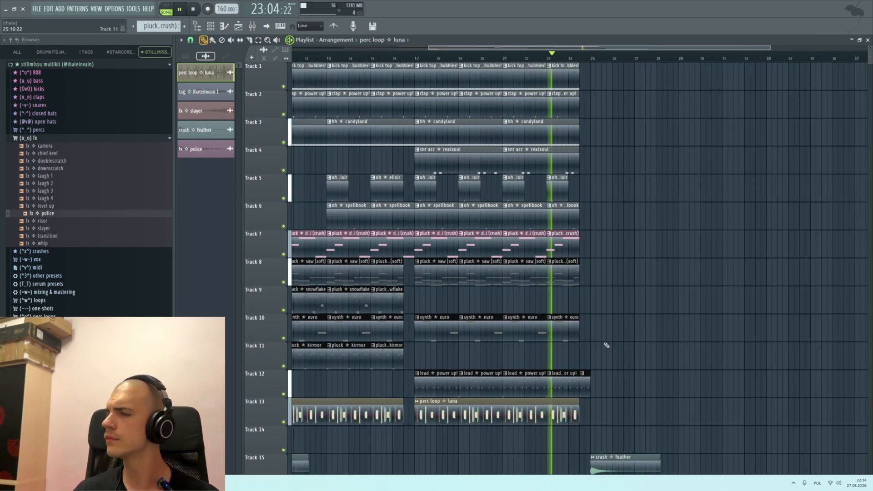
scroll(594, 335, up, 4)
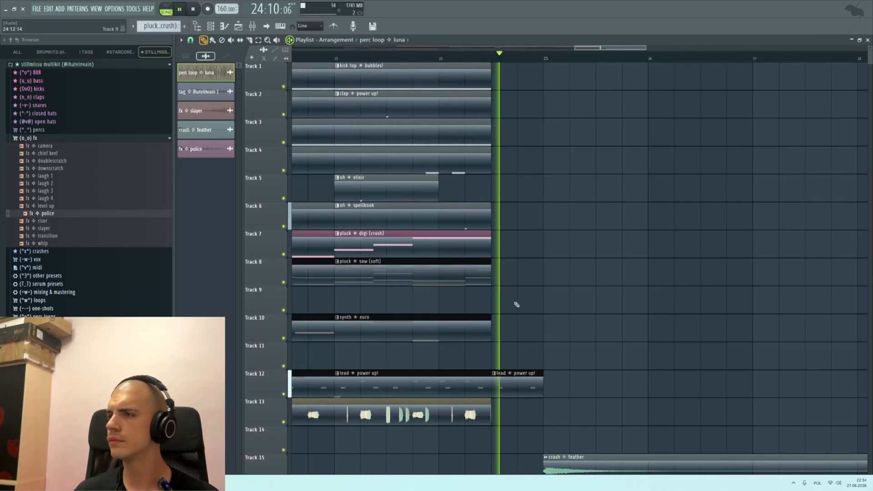
scroll(526, 285, down, 4)
key(space)
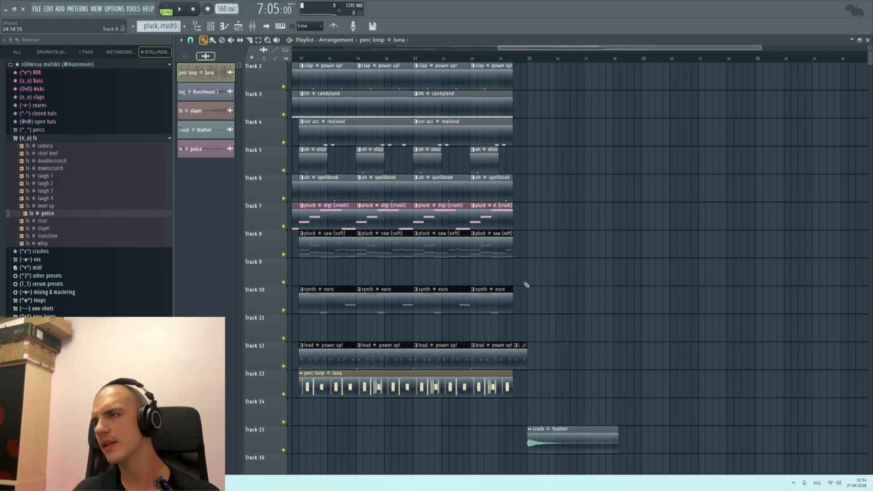
Step: Duplicate all clips on Tracks 1 to 13 from bars 17–24 into bars 25–32
scroll(519, 281, down, 4)
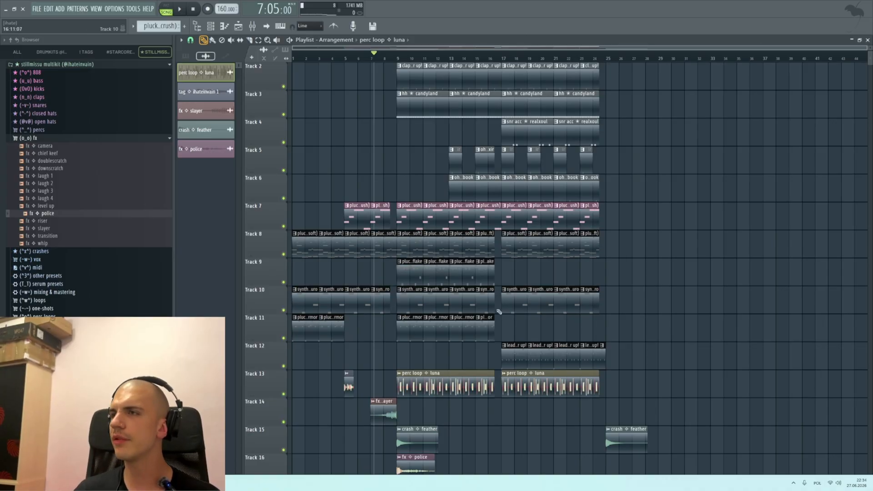
scroll(609, 270, up, 1)
scroll(604, 346, up, 3)
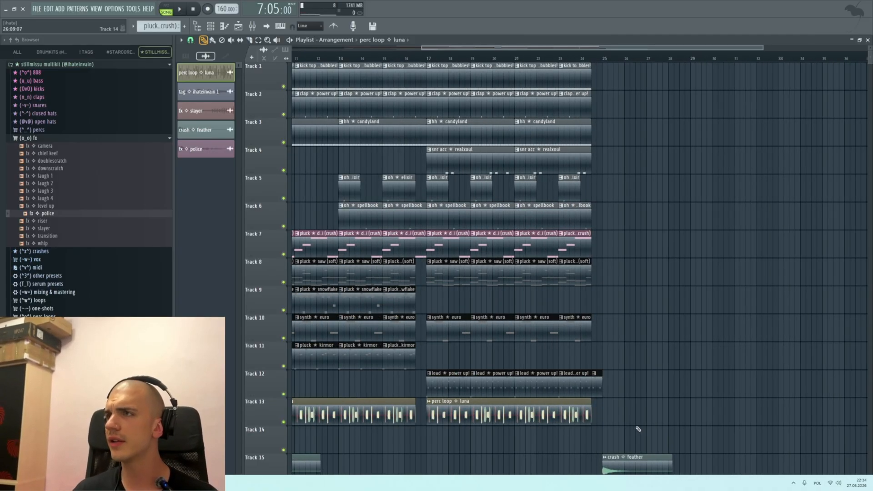
drag(634, 428, 441, 73)
key(ctrl+b)
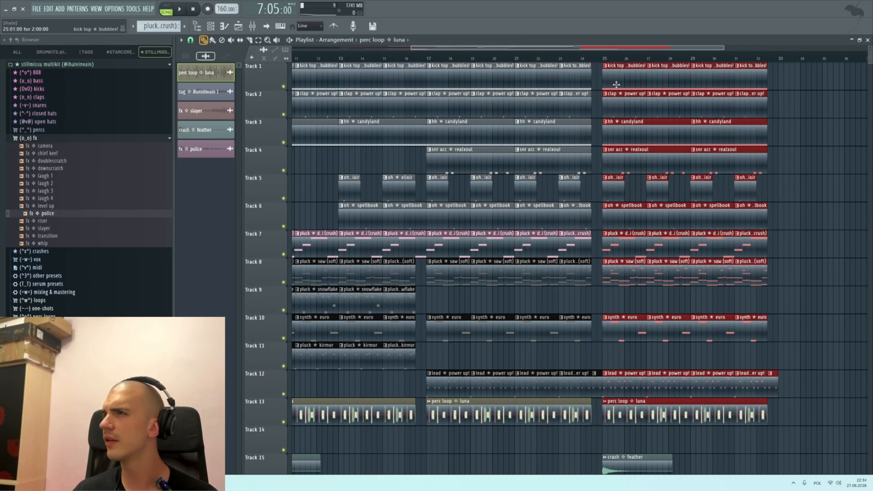
Step: Delete the four kick top bubbles! clips on Track 1 in bars 25 to 32
scroll(747, 93, up, 1)
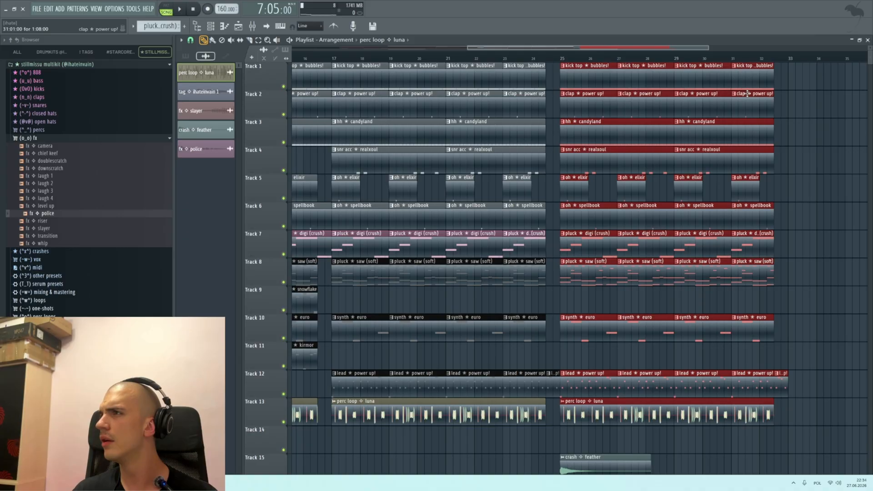
click(579, 90)
scroll(757, 155, down, 3)
scroll(815, 176, up, 3)
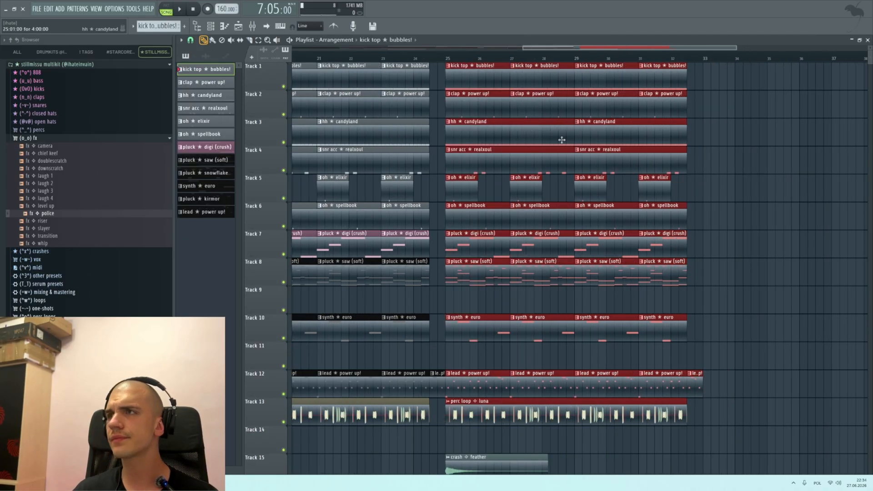
right_click(480, 86)
right_click(541, 81)
right_click(605, 82)
right_click(668, 82)
Step: Move the playback position to bar 25 and delete the four pluck saw (soft) clips on Track 8 in bars 25 to 32
scroll(684, 84, down, 3)
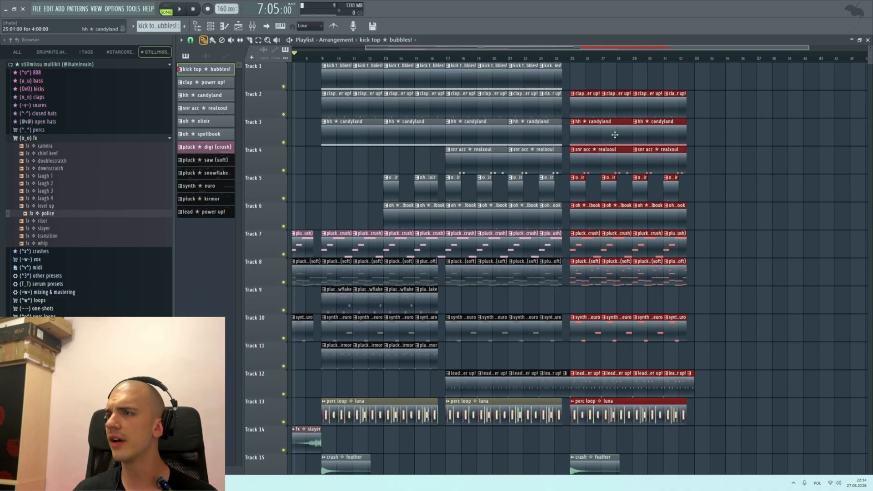
scroll(612, 150, up, 2)
click(537, 54)
scroll(598, 273, down, 1)
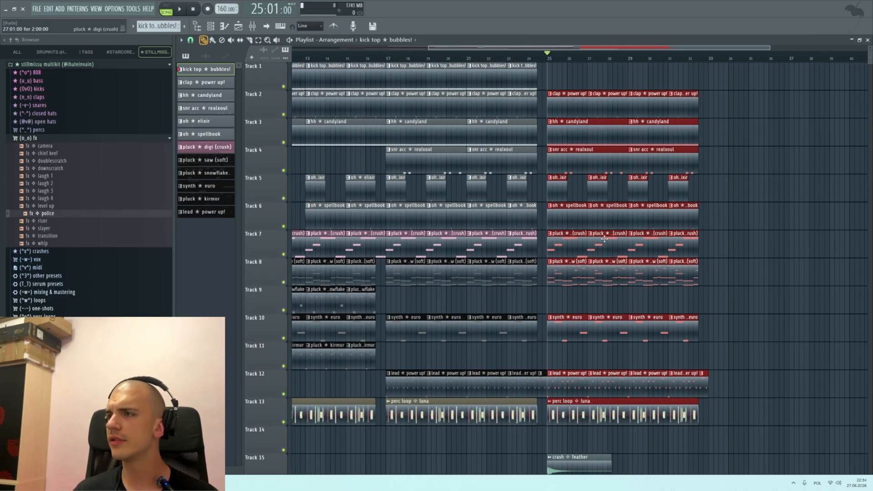
scroll(656, 337, up, 1)
right_click(540, 277)
right_click(593, 277)
right_click(645, 277)
right_click(682, 278)
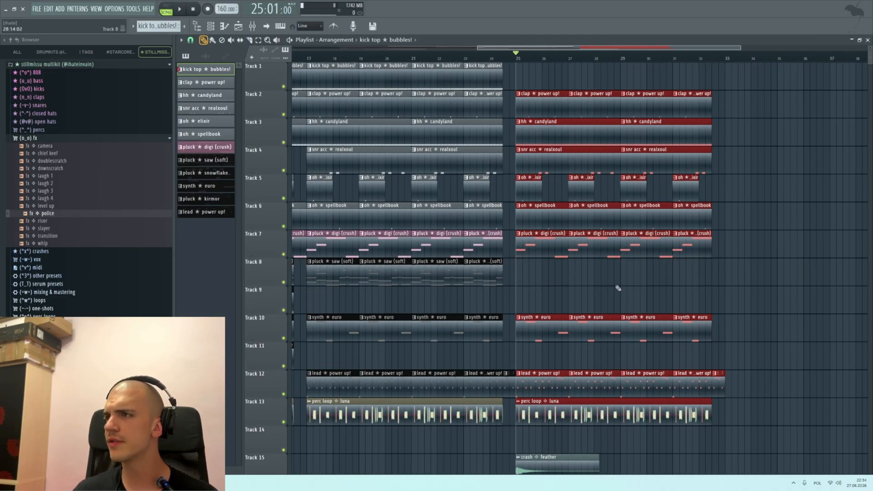
Step: Copy the pluck snowflake, synth euro and pluck kirmor clips on Tracks 9 to 11 from bars 9–16 to bars 33–40
scroll(560, 292, down, 1)
scroll(585, 359, up, 1)
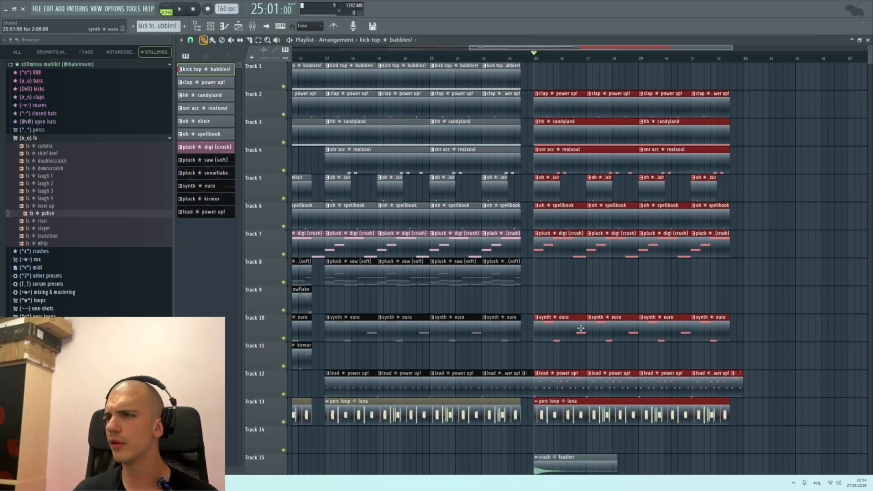
scroll(580, 328, down, 2)
scroll(659, 170, up, 2)
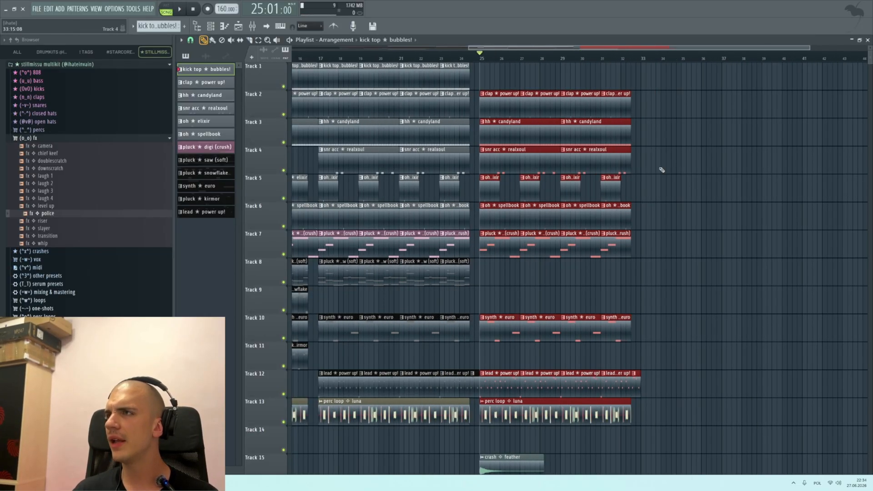
scroll(546, 292, down, 2)
scroll(409, 355, down, 1)
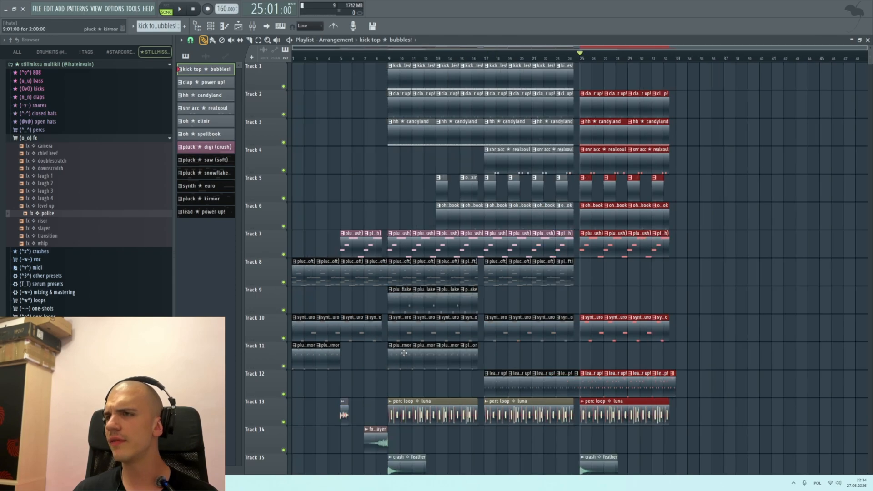
drag(466, 361, 404, 299)
drag(404, 300, 675, 302)
Step: Copy the four pluck digi (crush) clips on Track 7 from bars 25–32 to bars 33–40
scroll(687, 299, up, 2)
drag(639, 260, 477, 234)
drag(495, 234, 706, 227)
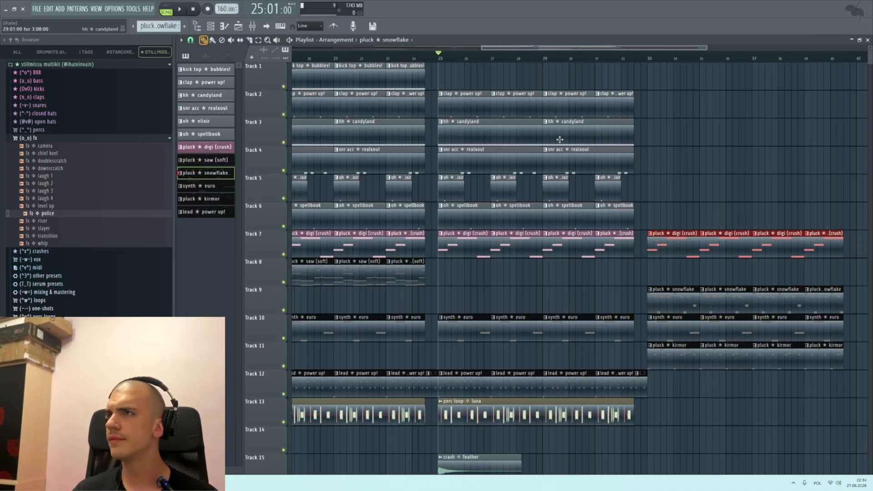
Step: Copy one clap power up!, kick top bubbles! and hh candyland clip to bar 33 on Tracks 1 to 3
drag(467, 110, 679, 107)
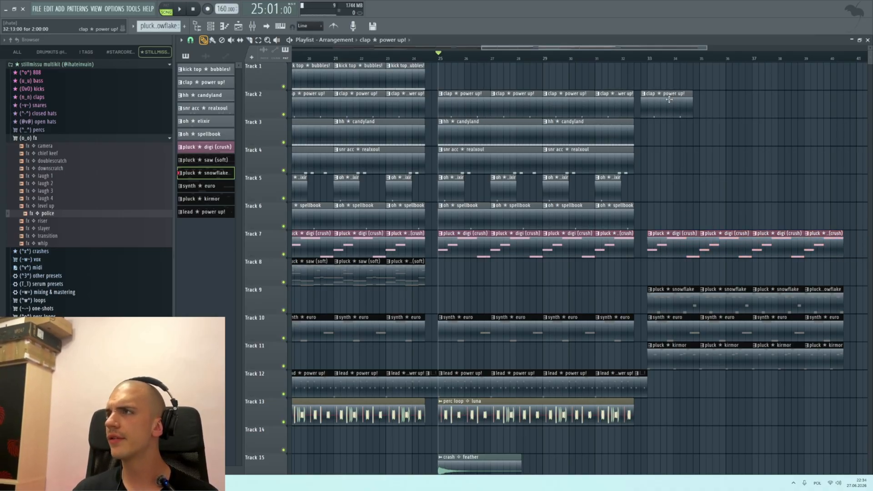
scroll(539, 112, down, 2)
drag(364, 75, 605, 75)
scroll(596, 73, up, 2)
drag(429, 133, 605, 137)
Step: Set the grid snap to 1/3 beat and slice the kick, clap and hi-hat clips within bar 33
scroll(600, 134, up, 3)
click(191, 40)
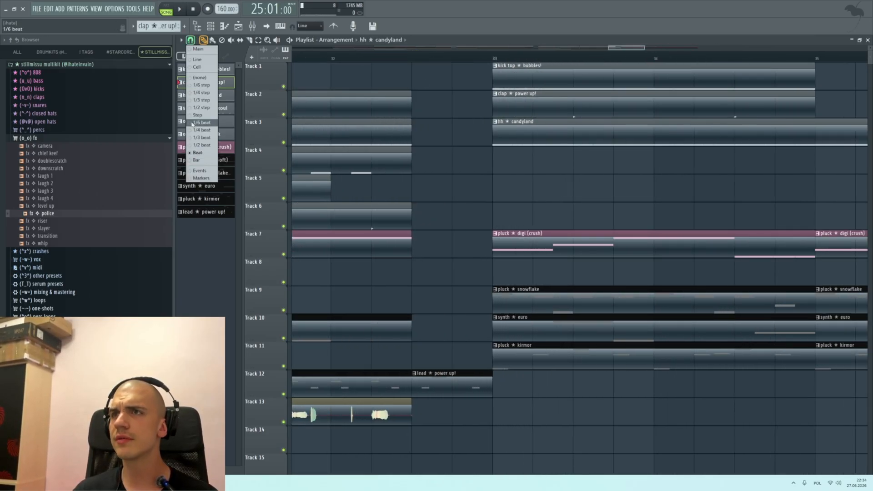
click(200, 135)
scroll(568, 155, up, 2)
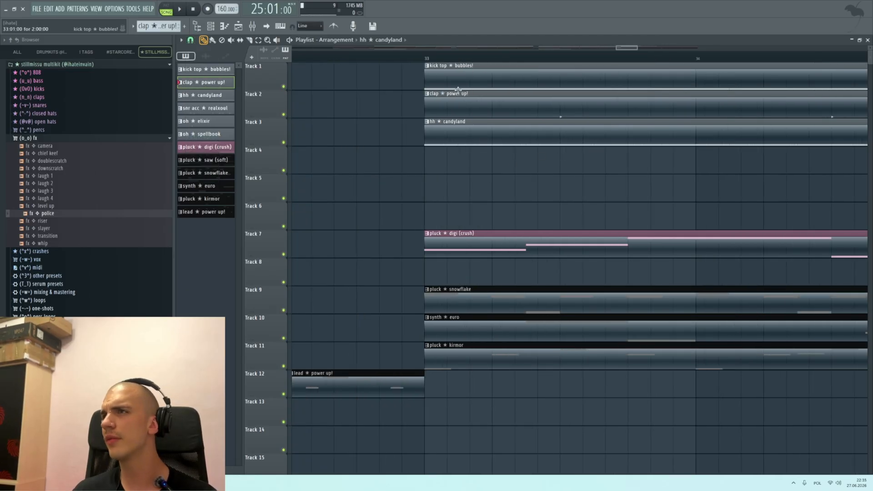
scroll(517, 108, down, 2)
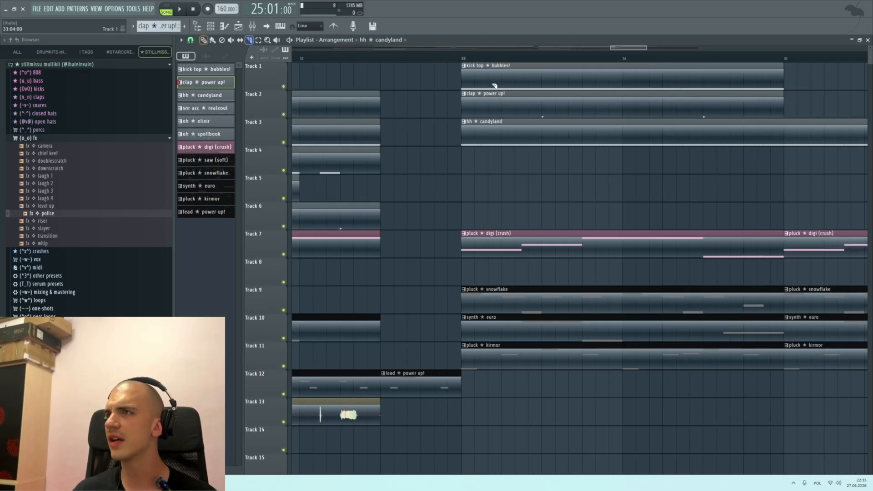
drag(506, 95, 509, 137)
key(ctrl+z)
drag(506, 69, 508, 134)
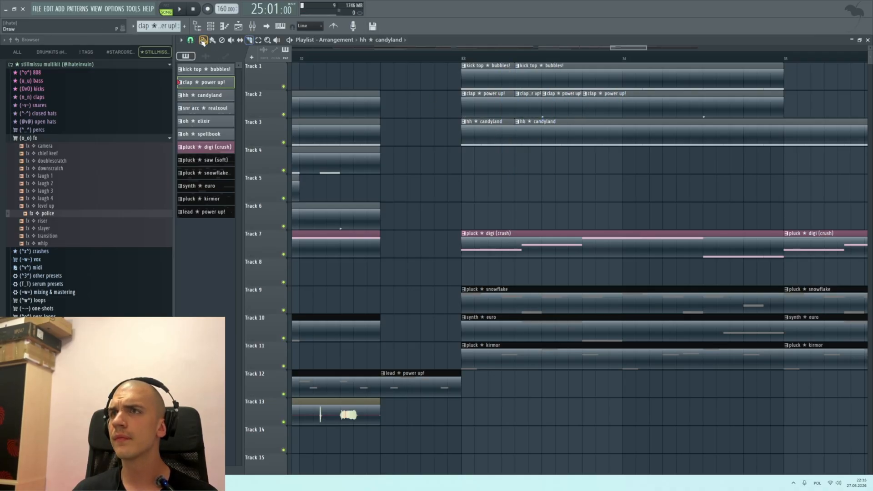
Step: Delete the leading hi-hat slice and the first two clap slices in bar 33
right_click(479, 136)
right_click(488, 115)
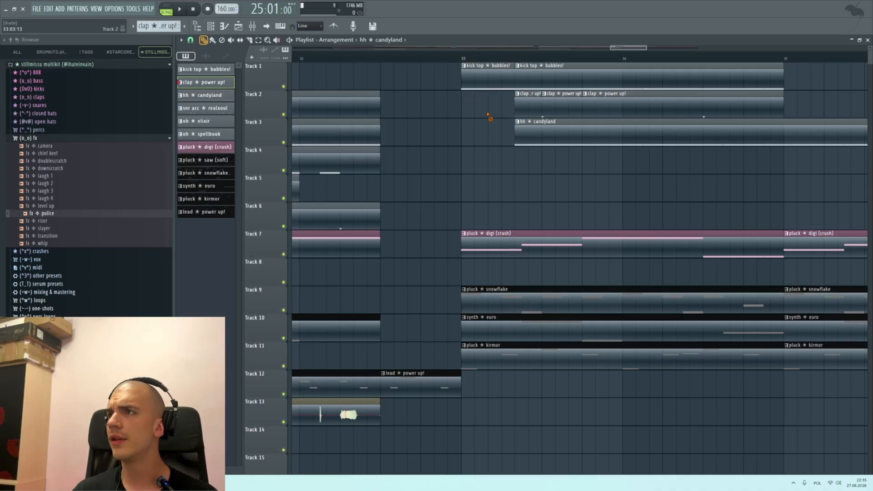
right_click(523, 116)
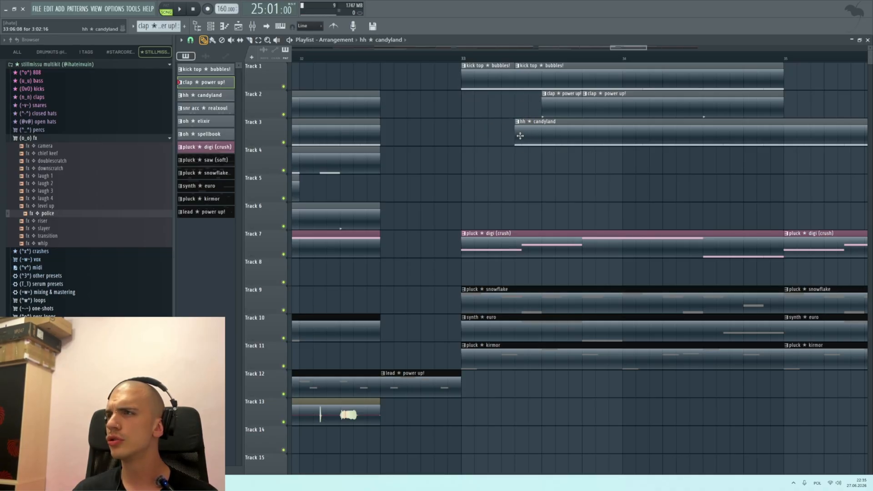
click(523, 134)
Step: Fill bar 33 with four one-beat kick clips and place one-beat claps on beats 2 and 4
drag(563, 104, 494, 72)
right_click(534, 78)
key(ctrl+b)
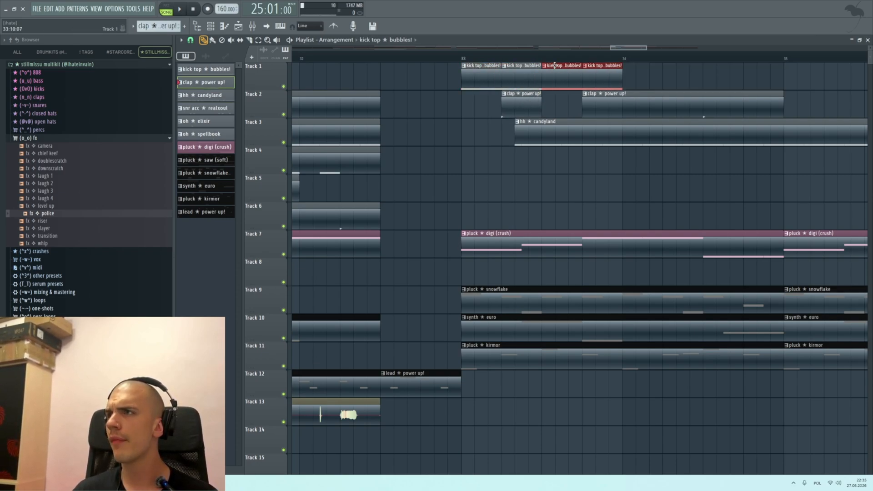
right_click(623, 100)
click(591, 105)
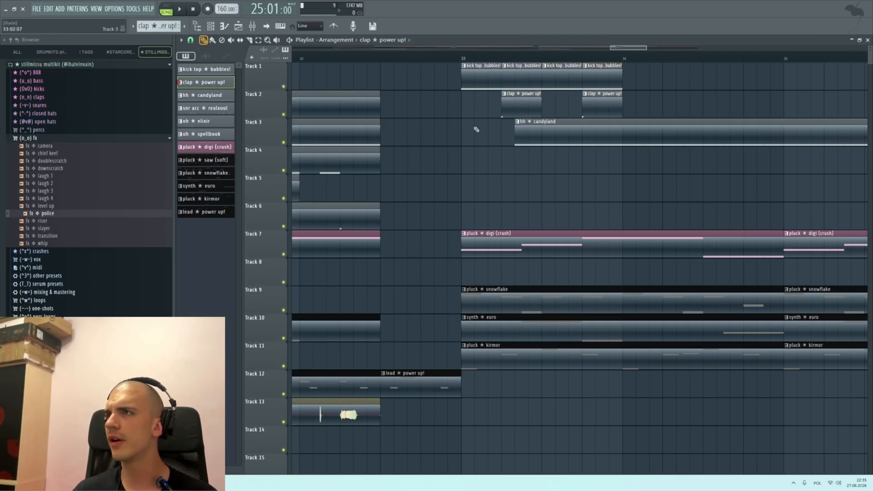
Step: Cut the hh candyland clip down to a short hit ending at beat 2 of bar 33 and delete the remainder
drag(547, 130, 521, 141)
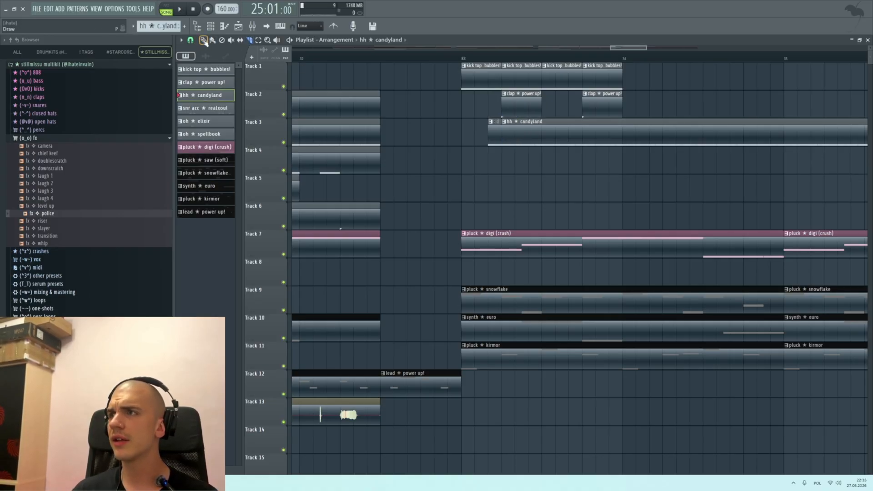
right_click(548, 121)
scroll(502, 117, up, 3)
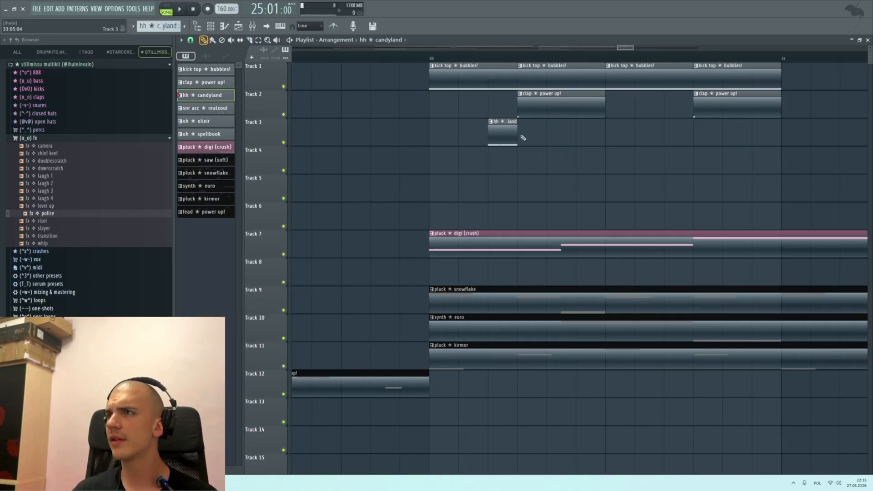
Step: Set the grid snap to 1/3 step and cut the hi-hat to a one-step hit halfway through beat 1 of bar 33
click(191, 40)
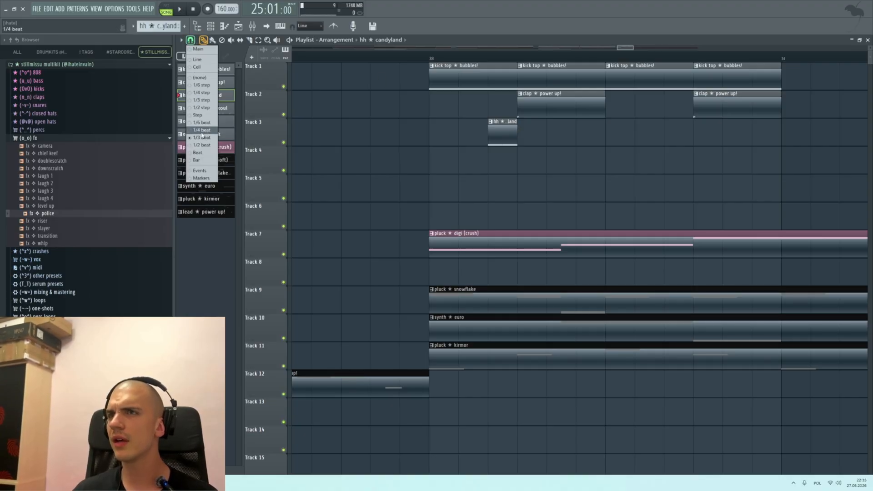
click(203, 131)
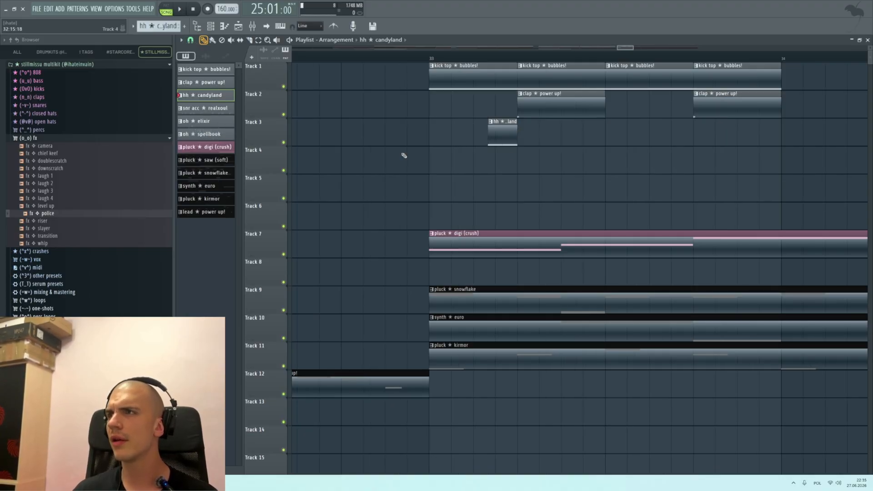
click(191, 40)
click(200, 102)
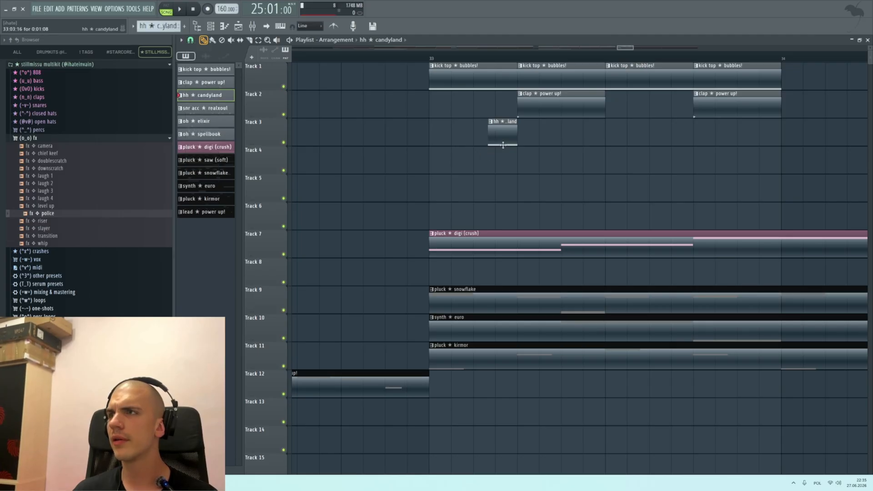
click(473, 139)
right_click(478, 138)
click(481, 139)
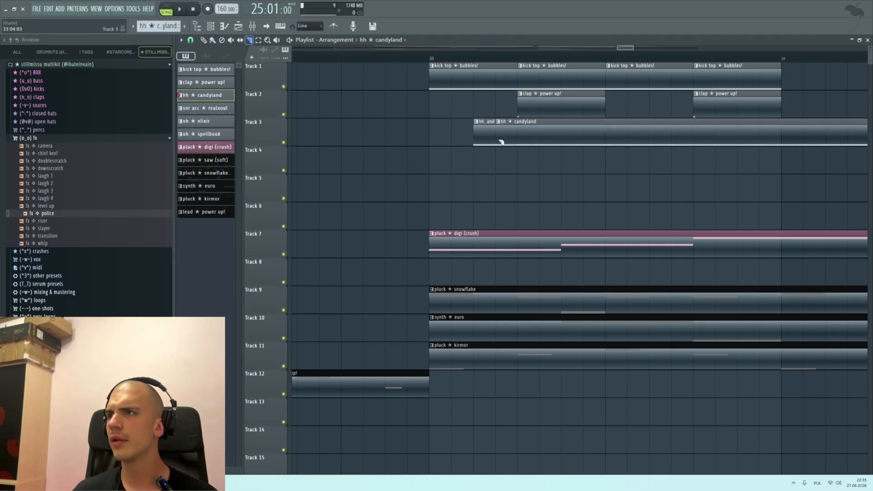
click(205, 40)
right_click(559, 130)
Step: Shorten the four kick clips in bar 33 to one step each and the two claps to two steps each
drag(621, 47, 776, 60)
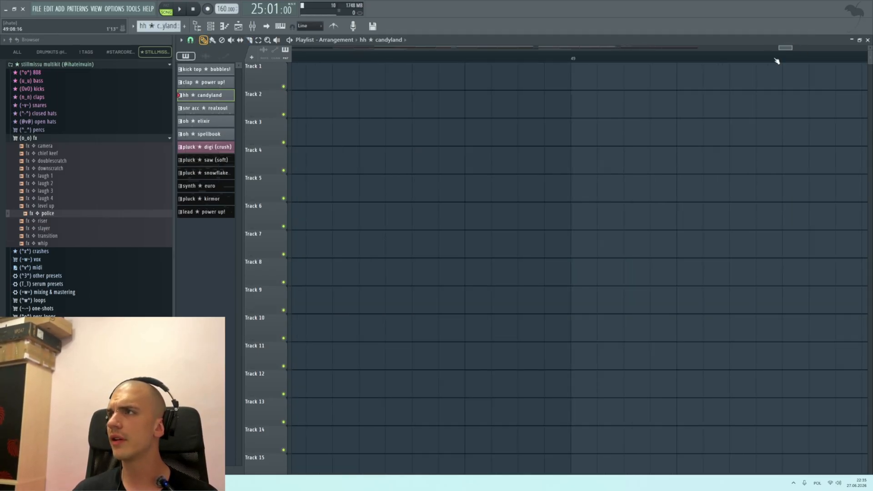
scroll(654, 114, down, 10)
scroll(523, 118, up, 8)
drag(421, 76, 553, 72)
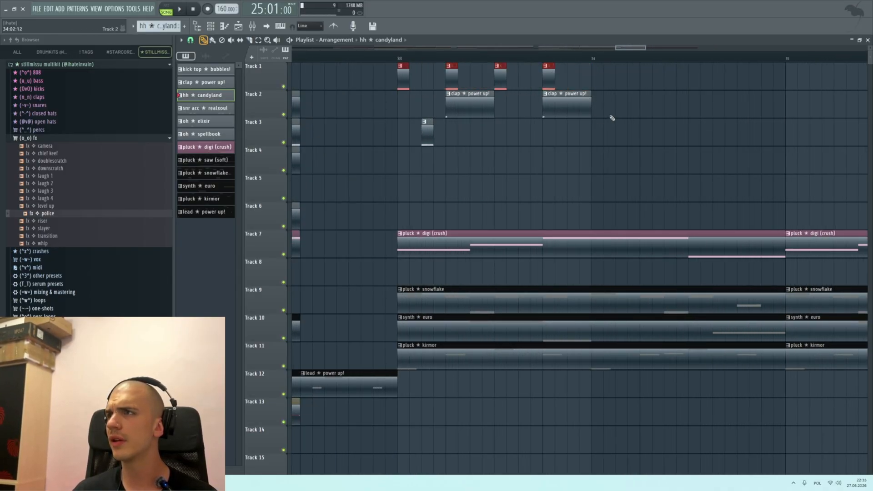
drag(608, 116, 470, 104)
click(495, 107)
right_click(507, 109)
drag(627, 113, 463, 106)
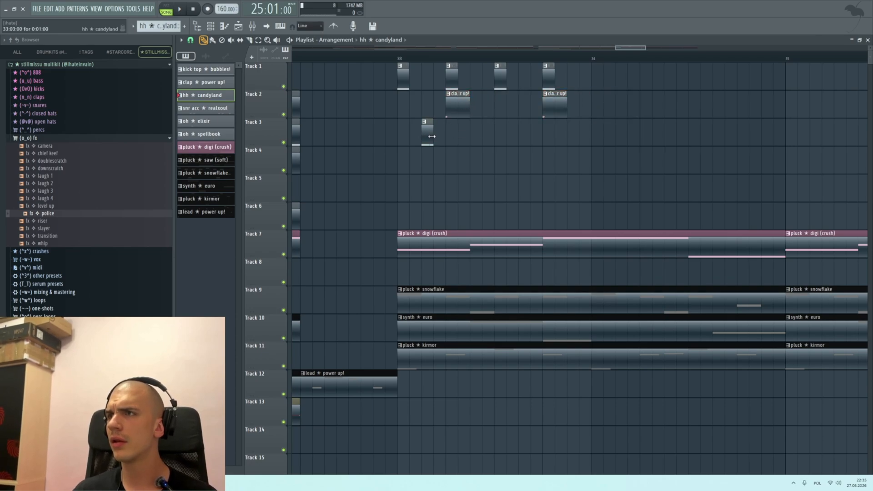
Step: Duplicate the hi-hat hit onto the other off-beats of bar 33 and copy the kick, clap and hi-hat pattern to bar 34
drag(512, 131, 477, 128)
mouse_move(525, 152)
mouse_down()
mouse_move(425, 129)
mouse_move(530, 127)
mouse_up()
scroll(518, 141, down, 2)
scroll(558, 160, up, 1)
mouse_move(576, 173)
mouse_down()
mouse_move(371, 63)
mouse_move(544, 64)
mouse_move(551, 71)
mouse_up()
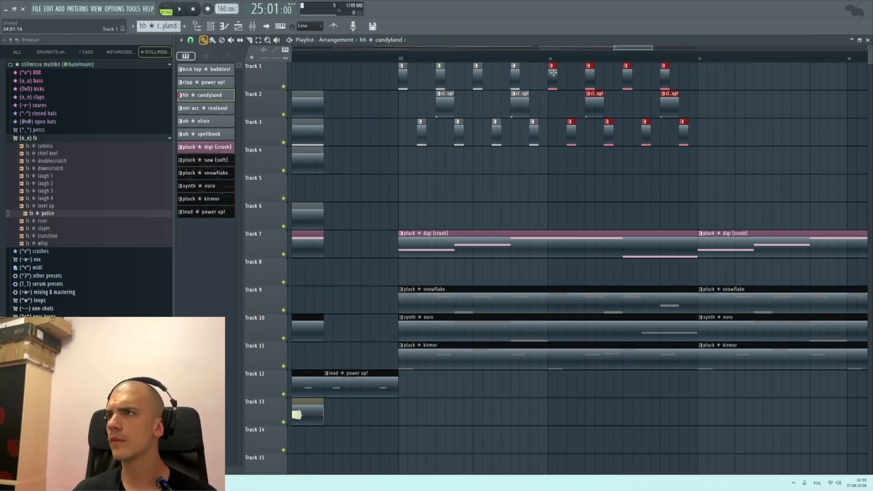
Step: Copy the kick, clap and hi-hat pattern from bars 33–34 to 35–36, and from bars 33–36 to 37–40
scroll(573, 107, down, 3)
scroll(652, 142, up, 1)
mouse_move(638, 174)
mouse_down()
mouse_move(399, 62)
mouse_move(582, 85)
mouse_up()
scroll(680, 160, down, 2)
mouse_move(676, 173)
mouse_down()
mouse_move(316, 77)
mouse_move(595, 78)
mouse_up()
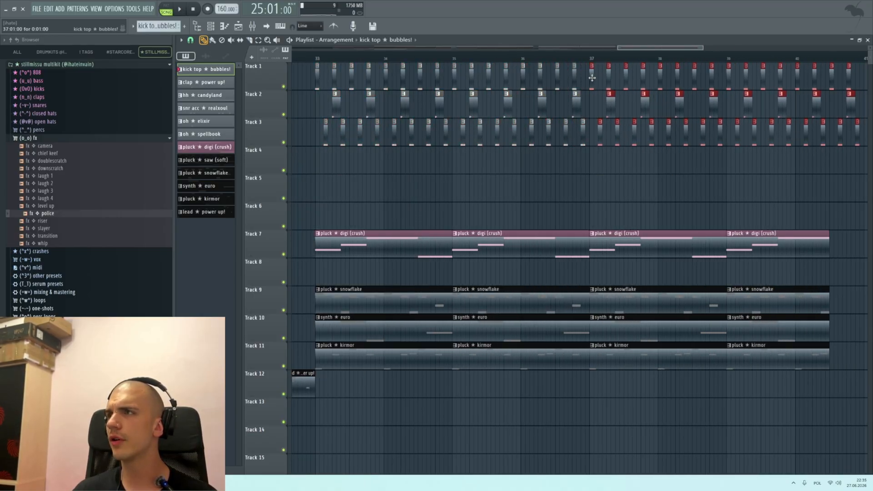
scroll(577, 109, down, 4)
scroll(565, 130, up, 4)
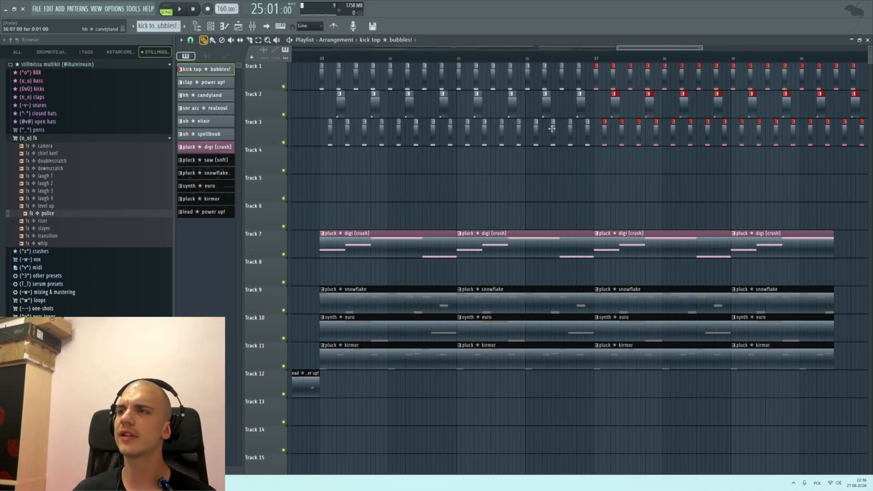
Step: Delete the hi-hat and clap hits on Tracks 2 and 3 in bars 37 to 40
scroll(605, 143, down, 1)
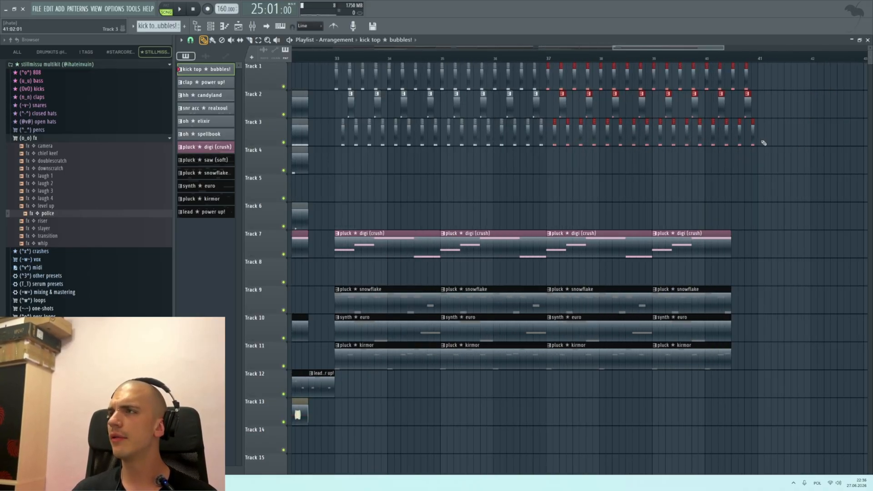
drag(762, 141, 585, 142)
scroll(576, 123, up, 1)
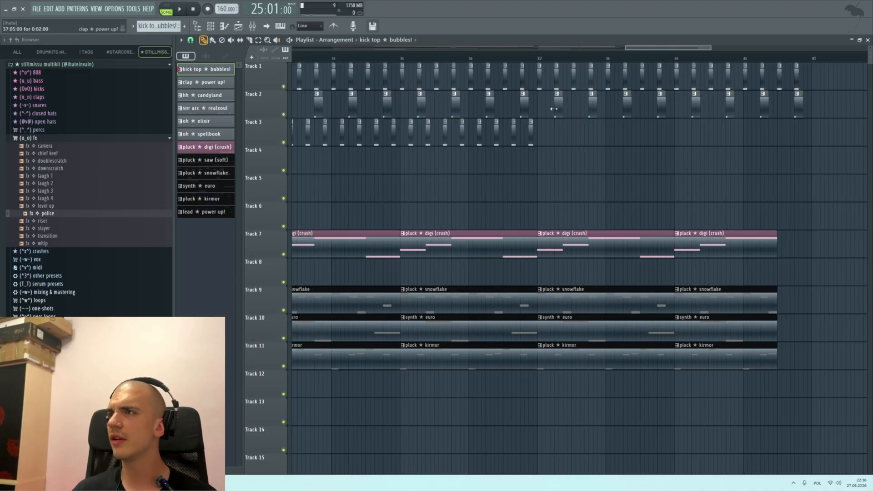
drag(555, 105, 752, 95)
key(ctrl+z)
mouse_move(810, 106)
mouse_down()
mouse_move(575, 121)
mouse_move(816, 118)
mouse_up()
key(ctrl+z)
Step: Extend the last pluck snowflake, synth euro and pluck kirmor clips on Tracks 9 to 11 to the end of bar 40
scroll(729, 176, down, 7)
scroll(728, 170, up, 9)
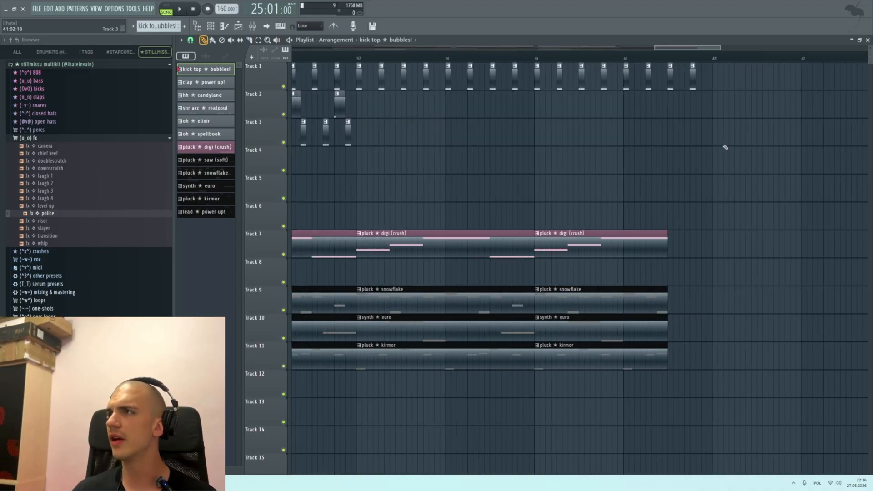
drag(631, 425, 709, 289)
scroll(695, 282, down, 3)
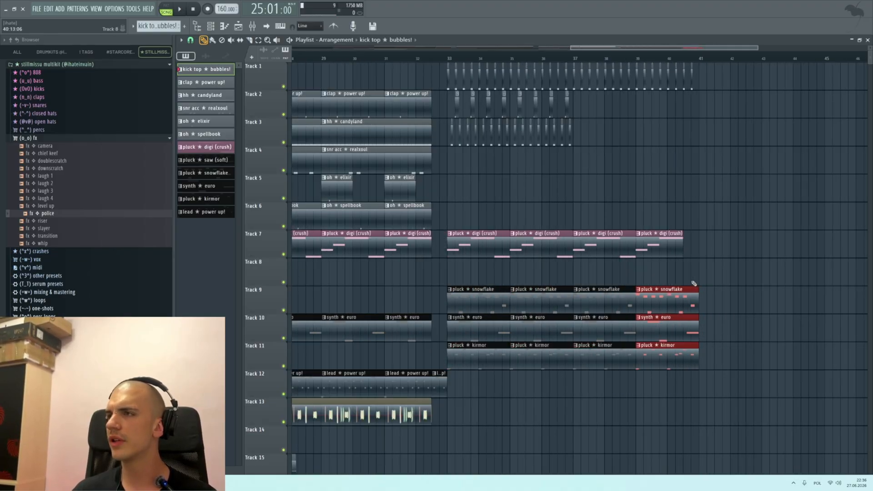
Step: Copy the crash feather clip on Track 15 from bar 25 to bar 33
scroll(532, 247, down, 2)
scroll(532, 318, down, 2)
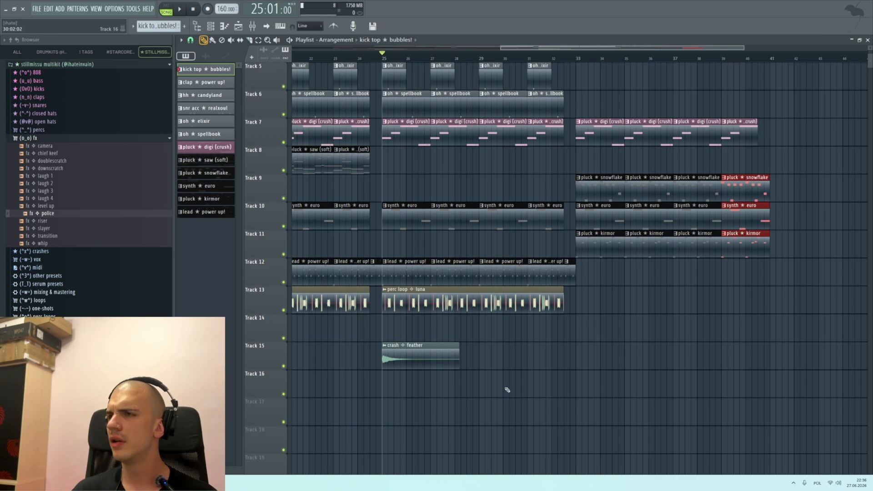
drag(507, 390, 442, 359)
scroll(441, 361, down, 3)
drag(526, 360, 615, 361)
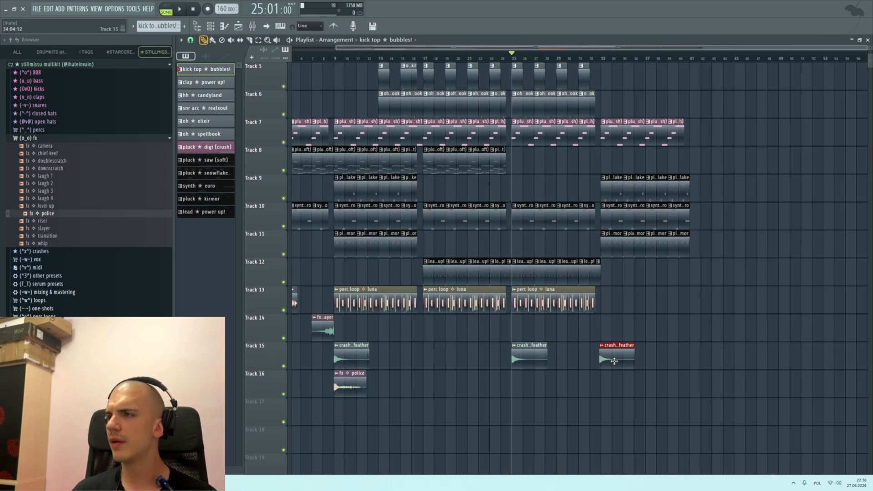
scroll(609, 363, up, 3)
scroll(599, 384, down, 3)
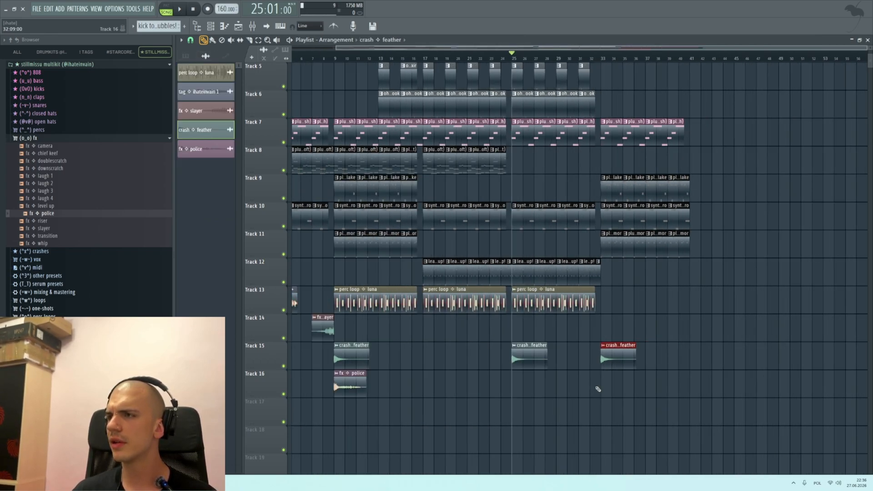
Step: Add a crash feather clip on Track 15 at bar 17
click(427, 360)
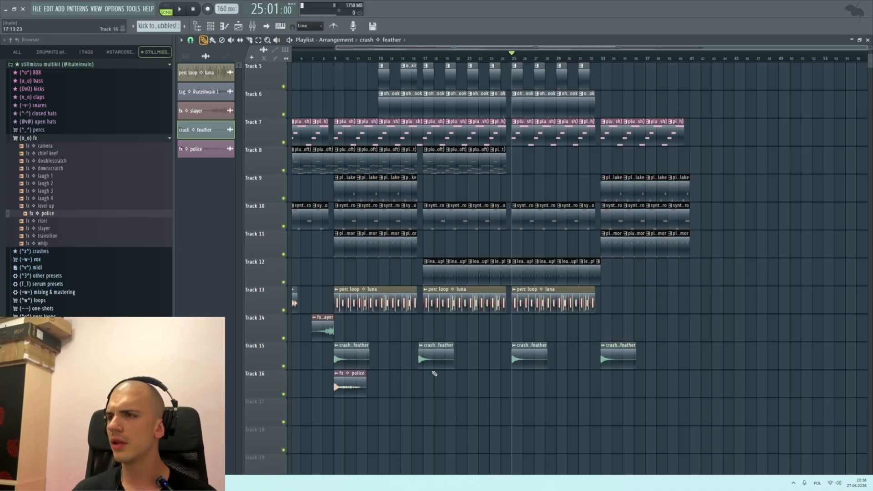
scroll(432, 370, up, 3)
scroll(448, 362, down, 3)
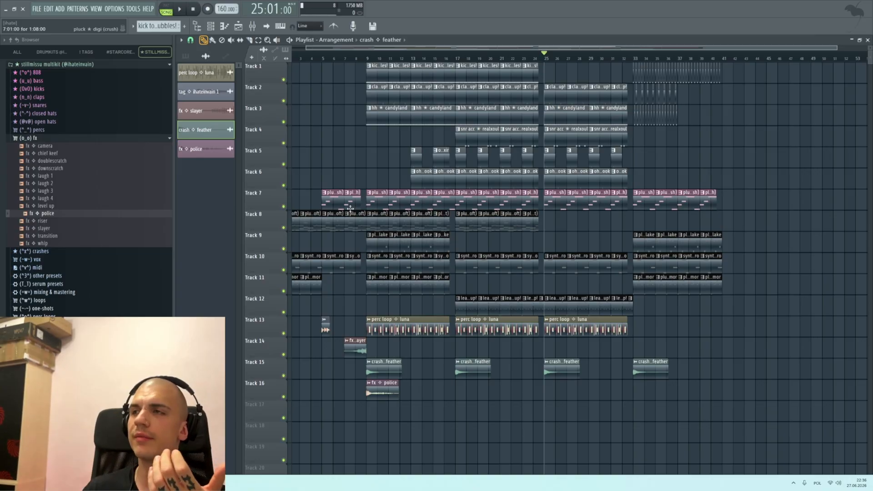
Step: Move the playback position to bar 9 and set the grid snap to Bar
click(373, 60)
mouse_move(373, 60)
mouse_down()
mouse_move(398, 76)
mouse_move(383, 68)
mouse_up()
scroll(369, 67, up, 3)
click(366, 60)
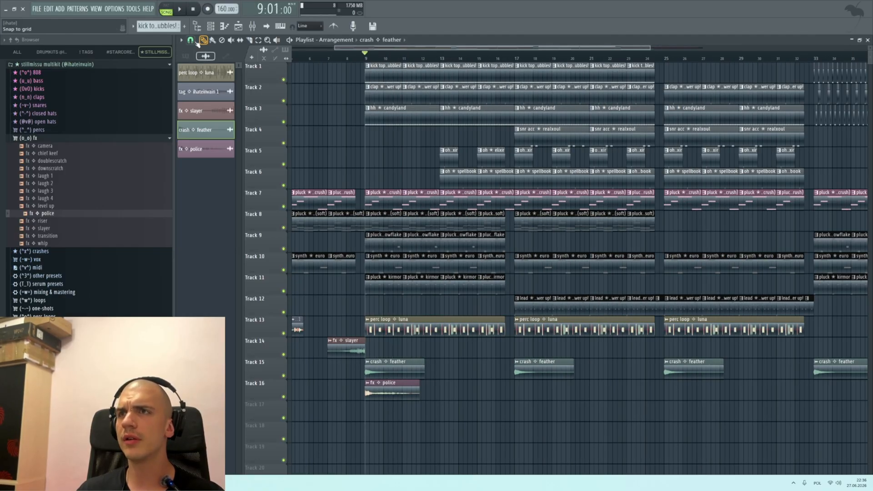
click(195, 41)
click(196, 160)
Step: Select all clips in bars 9 to 40 and copy them to start at bar 41
drag(372, 58, 762, 53)
scroll(605, 196, down, 3)
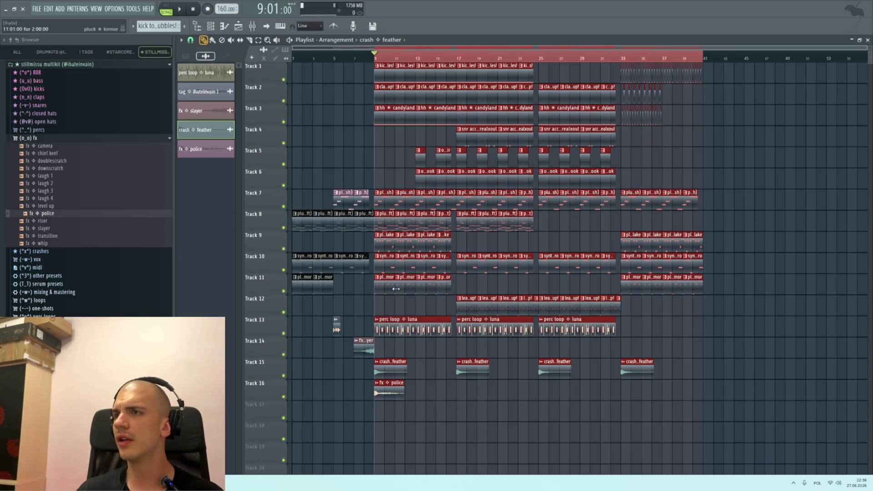
drag(388, 285, 718, 268)
Step: Delete the clap and hi-hat hits in bars 65 to 68 and the kick hits in bars 69 to 72
scroll(750, 250, down, 2)
scroll(777, 231, up, 4)
scroll(824, 168, up, 3)
drag(841, 144, 474, 83)
key(Delete)
drag(818, 77, 638, 88)
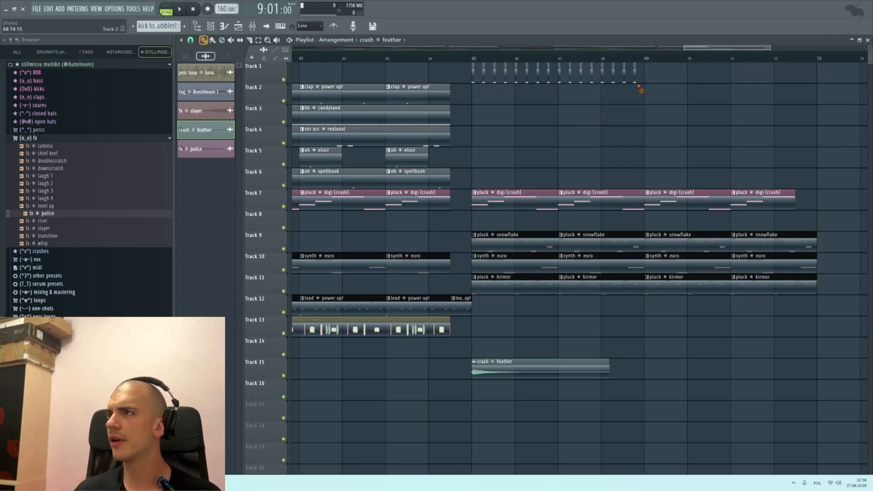
Step: Add a crash feather clip on Track 15 at bar 69
scroll(645, 123, down, 4)
scroll(689, 191, up, 3)
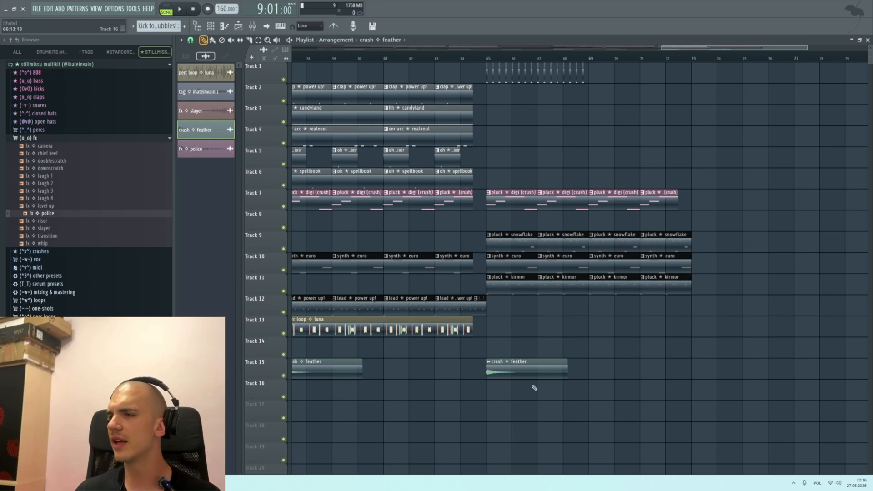
drag(681, 366, 636, 364)
scroll(694, 319, down, 4)
scroll(699, 345, up, 2)
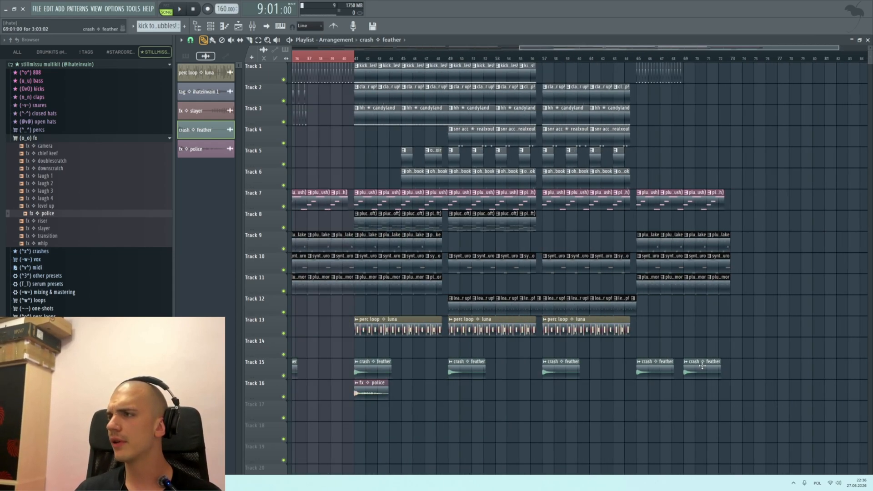
Step: Select all clips and examine the whole arrangement, including the break section in bars 33 to 40
scroll(674, 360, down, 3)
key(ctrl+a)
scroll(254, 270, up, 3)
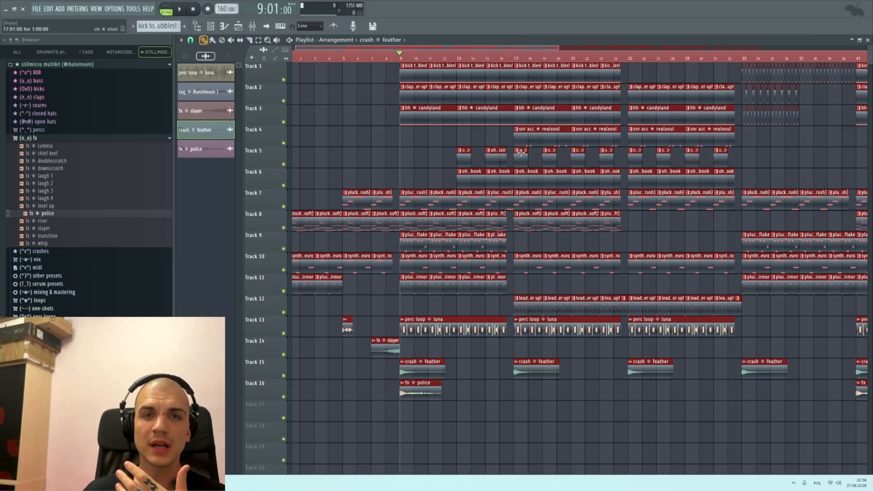
scroll(533, 150, down, 3)
scroll(402, 167, up, 3)
scroll(402, 166, down, 3)
scroll(402, 173, up, 3)
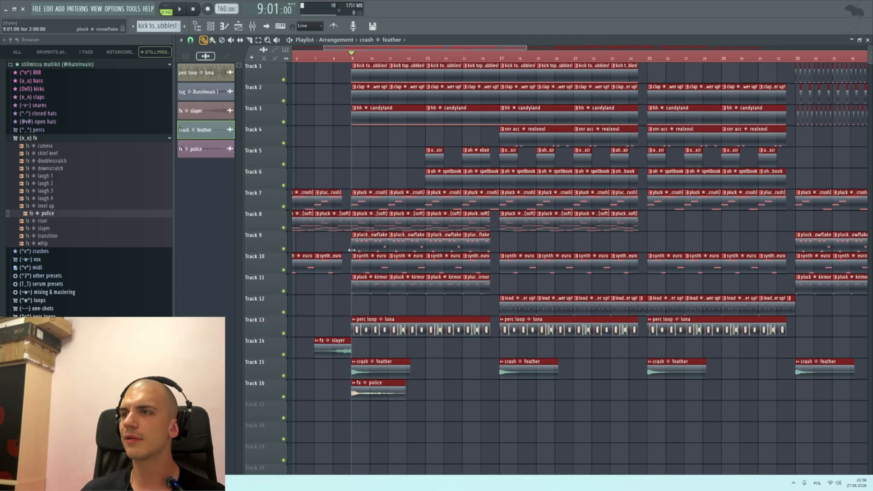
scroll(411, 218, down, 6)
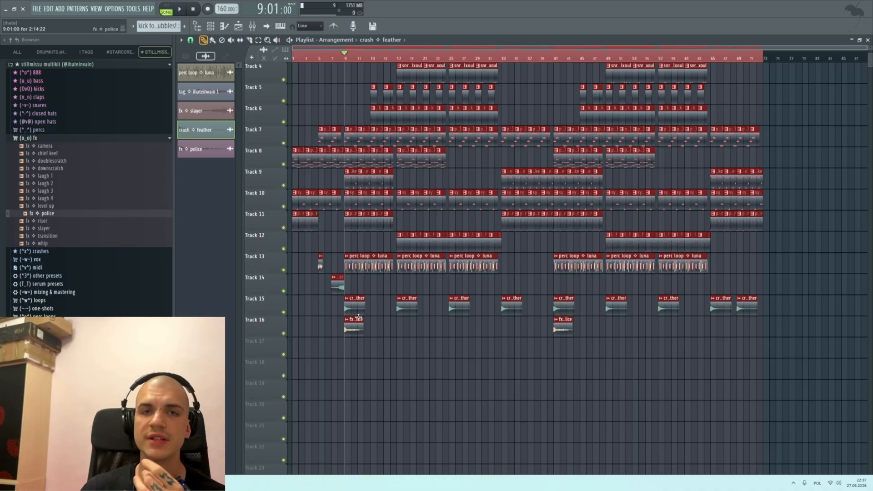
scroll(406, 122, up, 5)
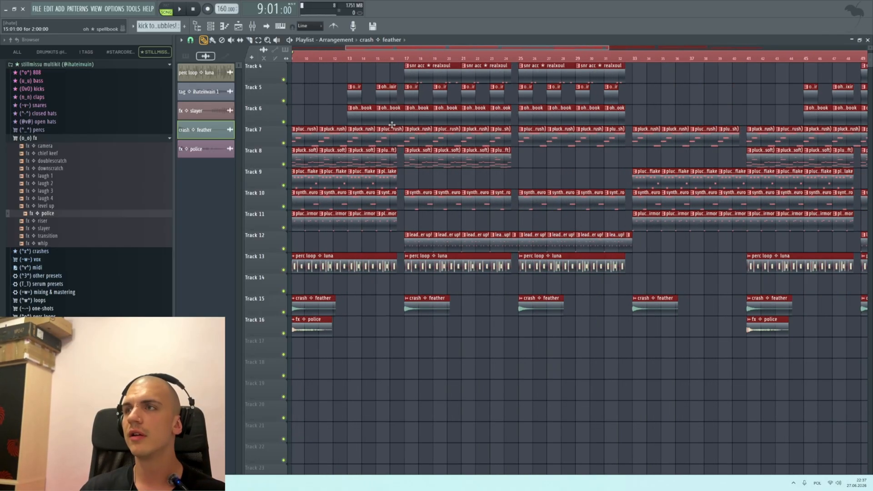
scroll(458, 136, down, 4)
scroll(481, 173, up, 2)
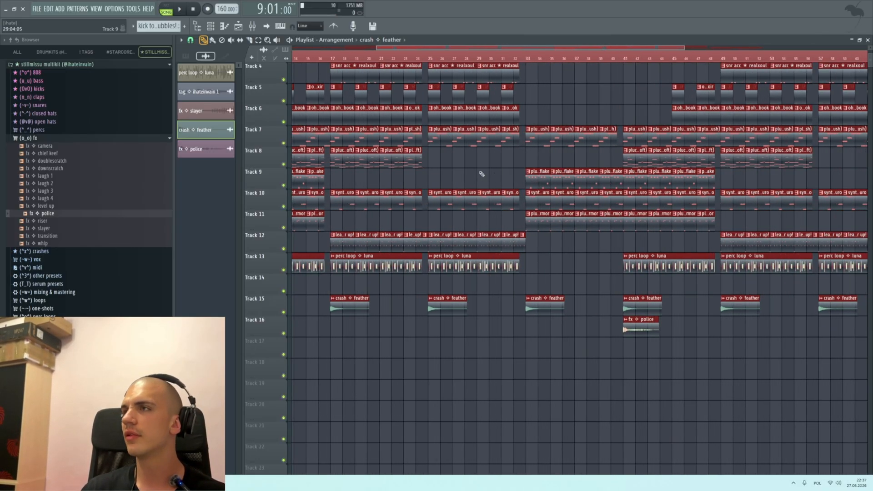
scroll(564, 149, up, 2)
scroll(563, 149, down, 2)
scroll(543, 152, up, 2)
scroll(506, 116, up, 3)
scroll(454, 89, down, 5)
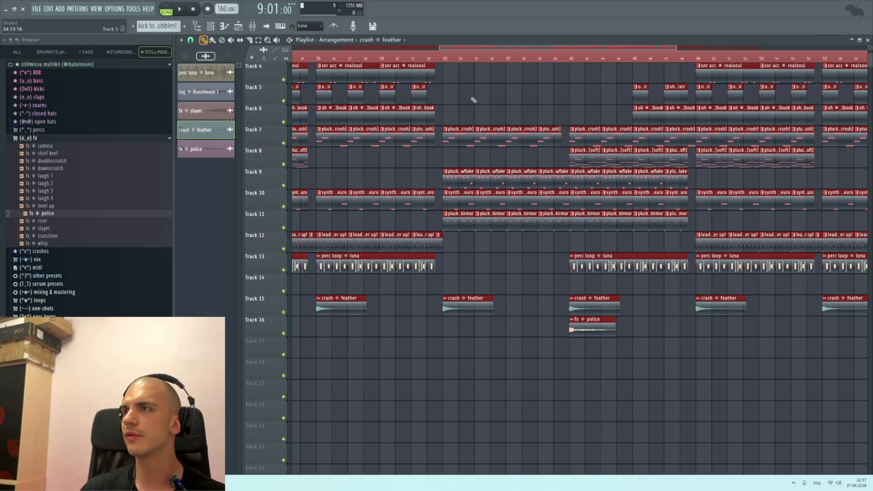
scroll(471, 100, up, 4)
scroll(437, 112, down, 5)
scroll(499, 141, up, 3)
scroll(411, 98, up, 4)
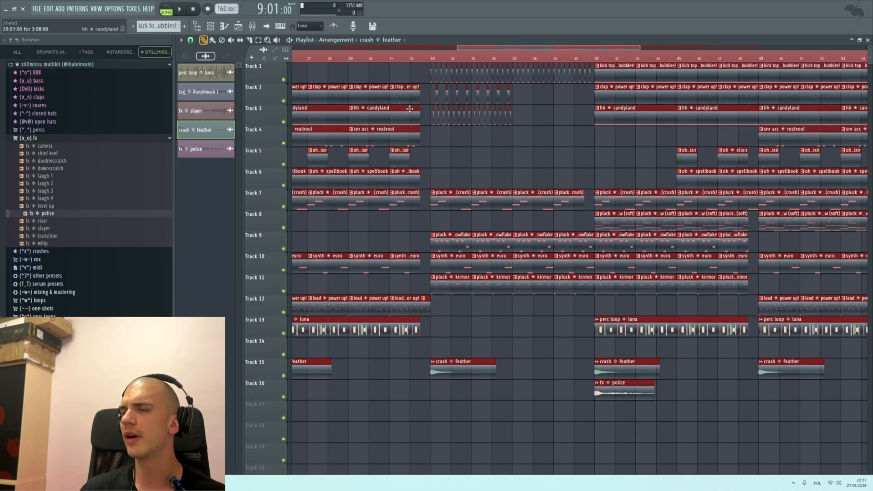
drag(464, 58, 518, 105)
scroll(546, 150, down, 5)
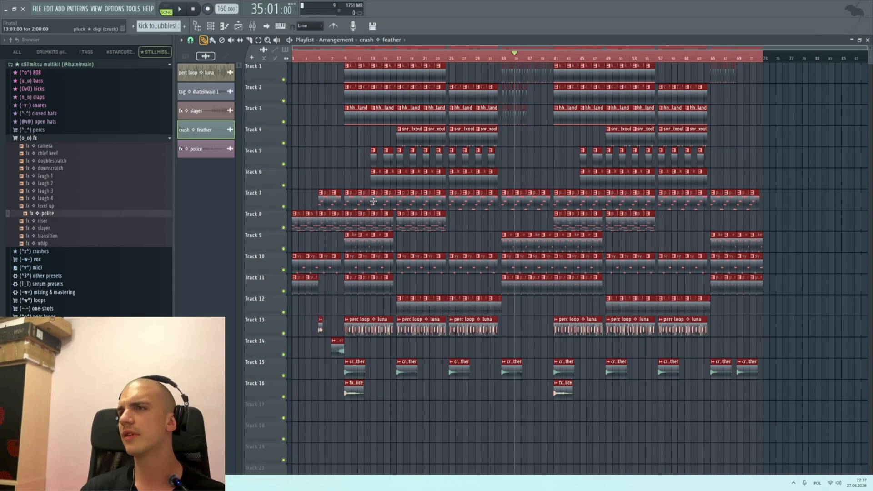
scroll(309, 189, up, 4)
scroll(364, 165, down, 5)
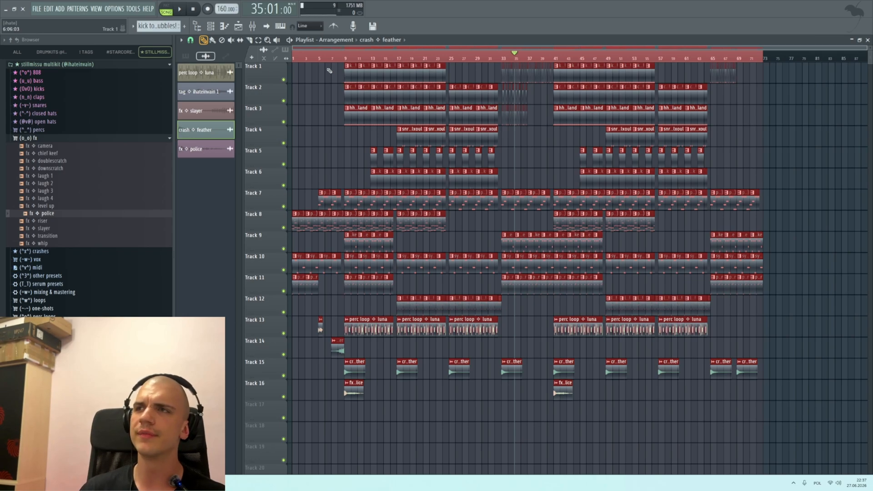
Step: Play the arrangement from bar 1 and listen through the intro and the first drum sections
click(295, 59)
scroll(296, 63, up, 4)
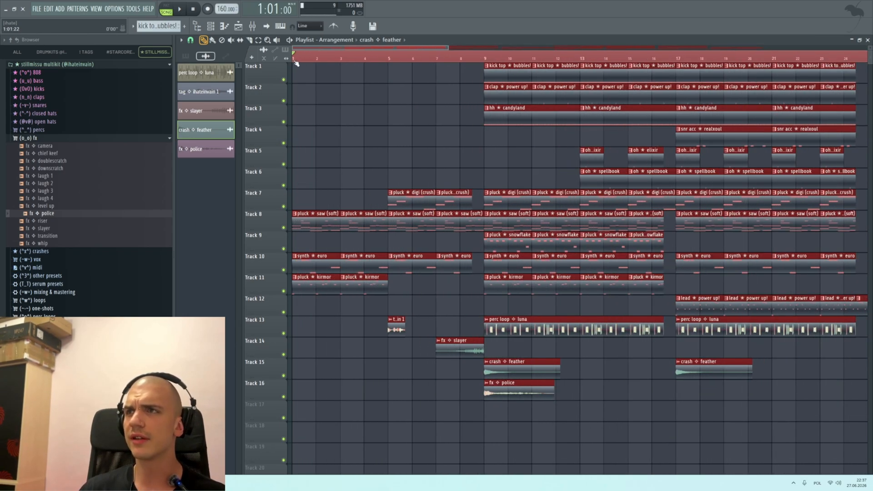
key(space)
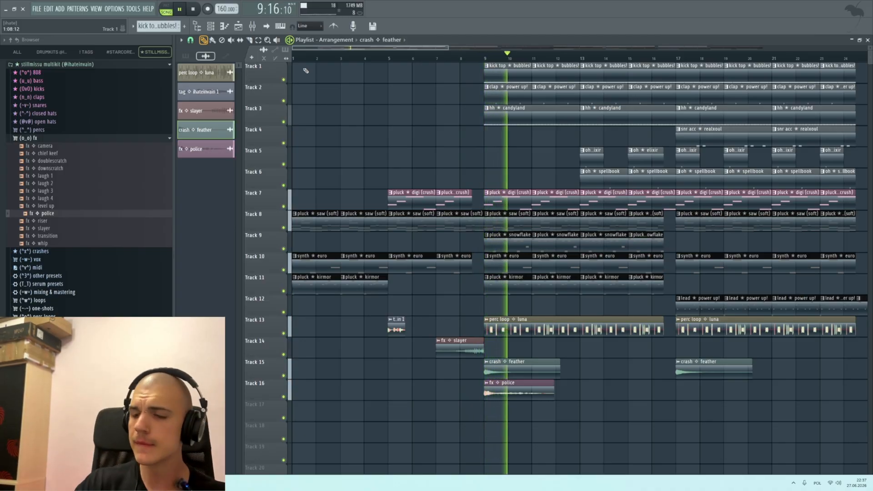
scroll(501, 230, down, 3)
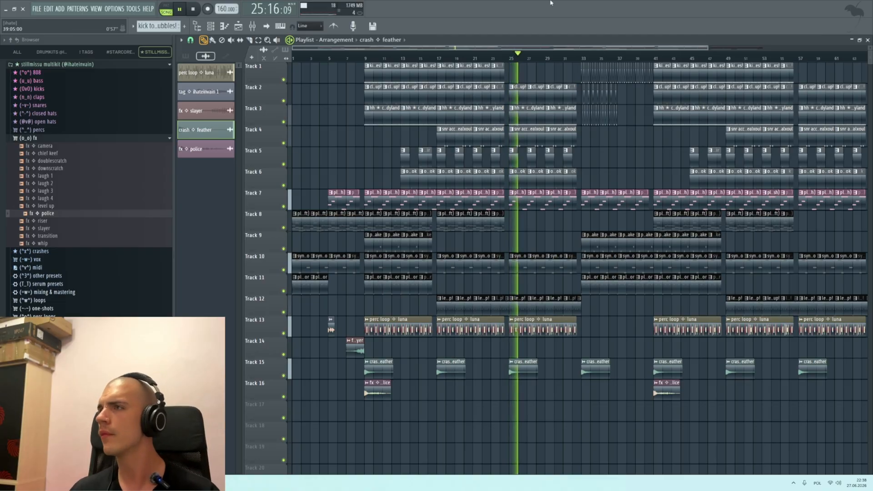
Step: Delete the perc loop luna clips on Track 13 that start at bars 25 and 57
scroll(518, 143, up, 5)
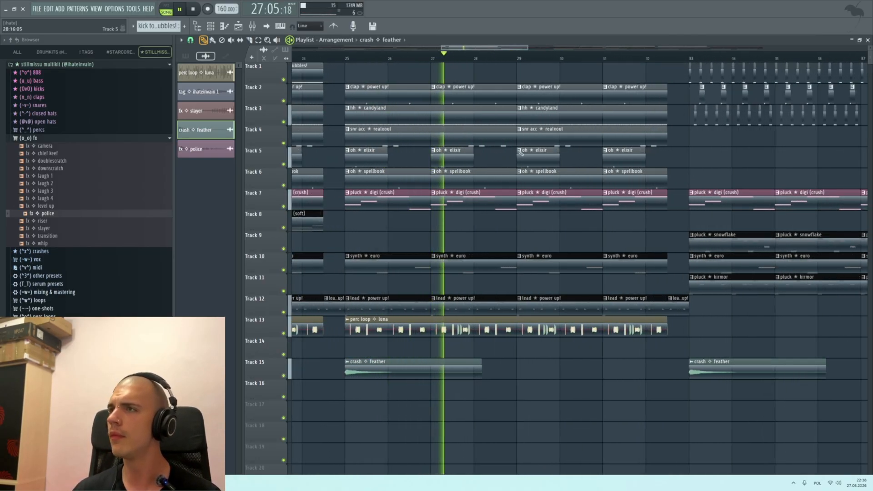
scroll(603, 160, down, 3)
scroll(603, 218, up, 2)
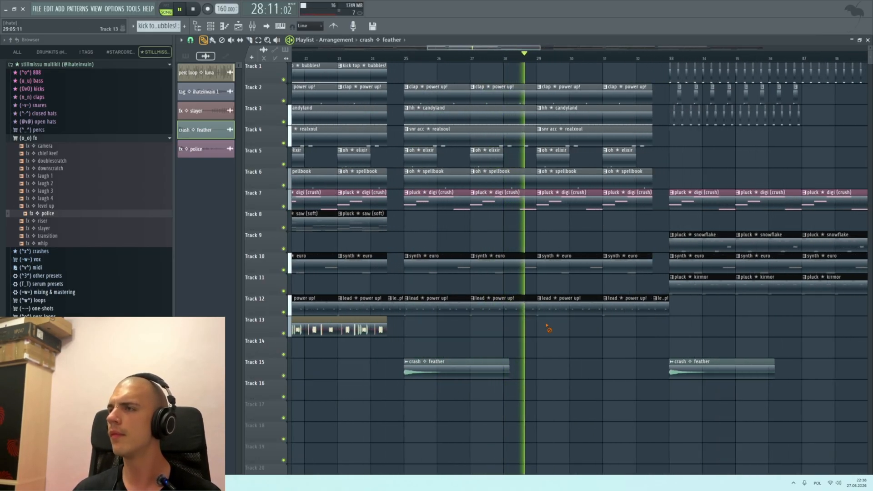
scroll(547, 325, down, 5)
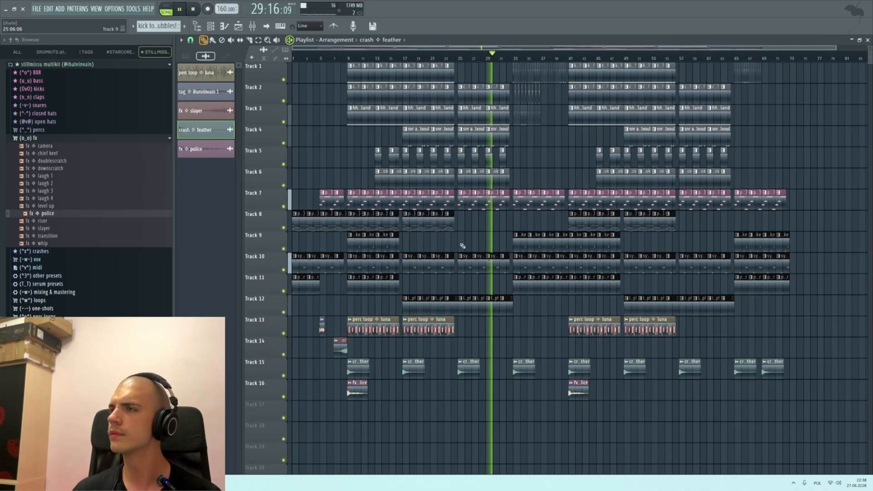
Step: Select the chopped hi-hat hits on Track 3 in bars 33 to 36 and shorten them
scroll(435, 200, up, 5)
scroll(435, 200, down, 2)
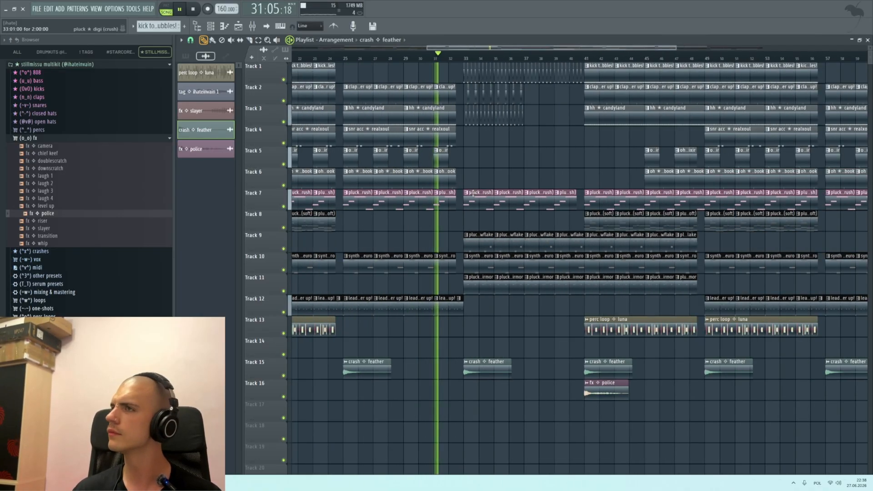
scroll(352, 186, up, 2)
scroll(382, 172, up, 3)
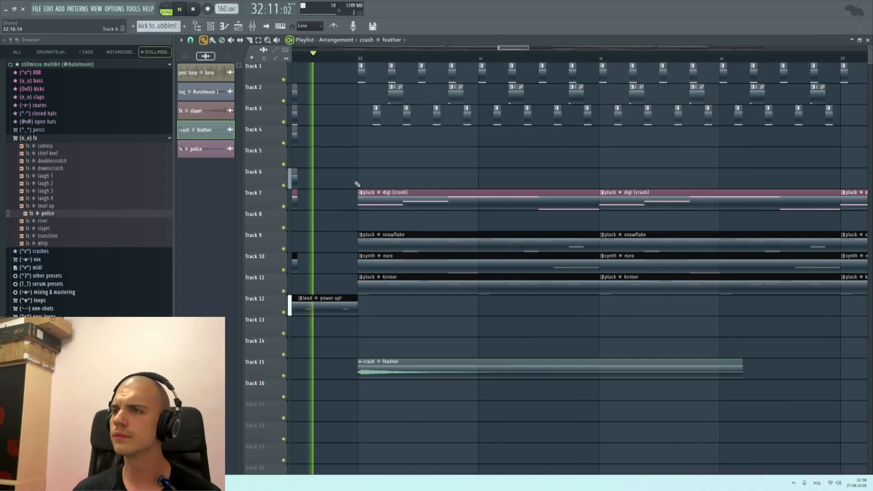
scroll(425, 179, down, 5)
scroll(384, 148, up, 4)
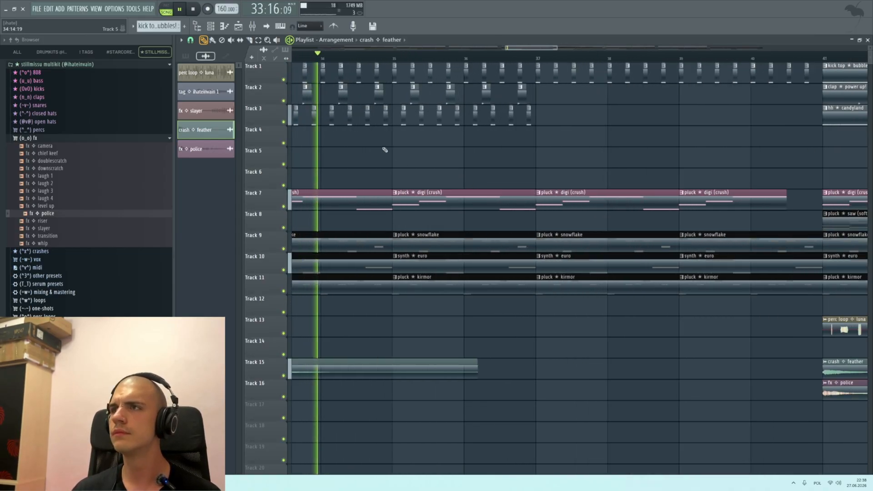
scroll(500, 141, down, 1)
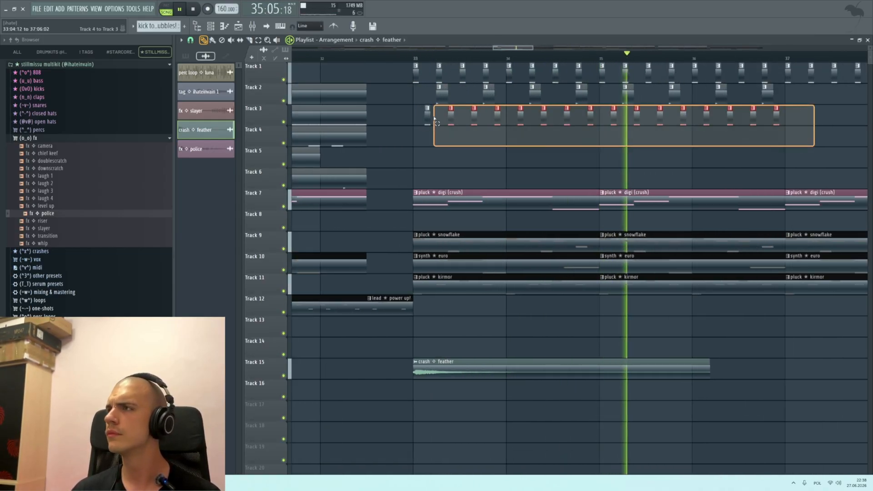
scroll(442, 122, up, 3)
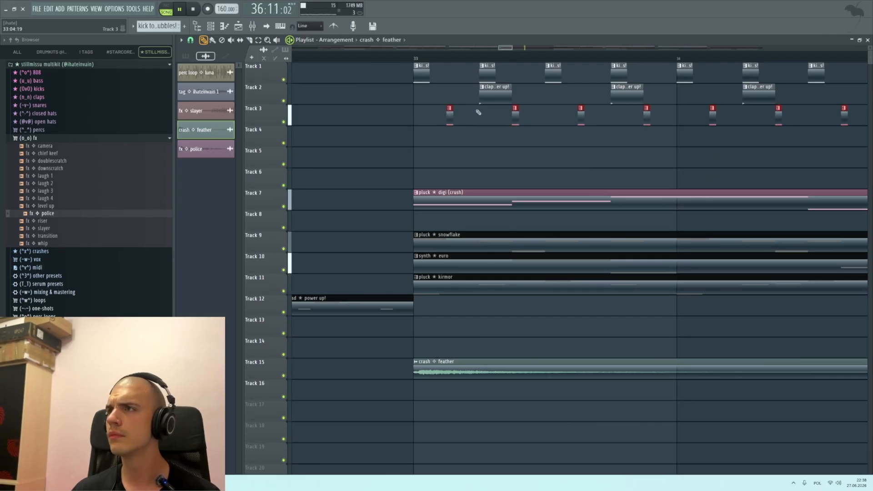
Step: Listen to the break through bars 37 to 40 and the transition into bar 41, and stop playback
scroll(478, 111, down, 4)
scroll(499, 98, up, 3)
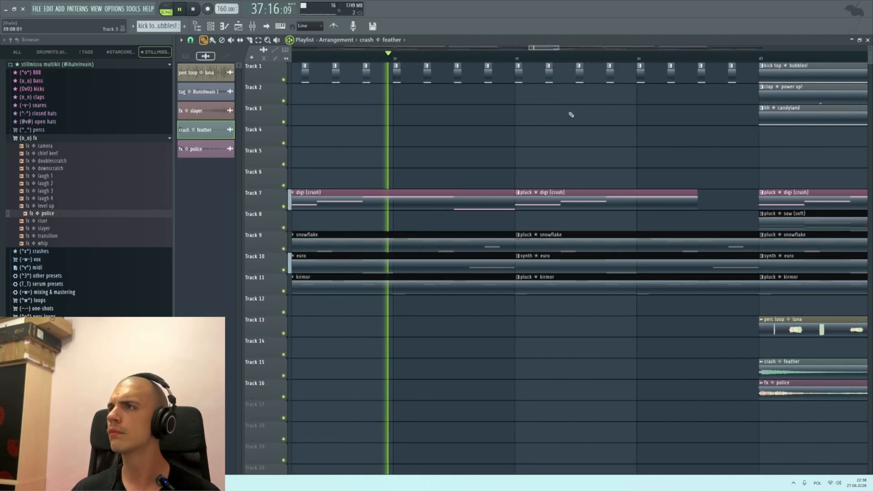
scroll(571, 115, down, 3)
scroll(595, 101, up, 2)
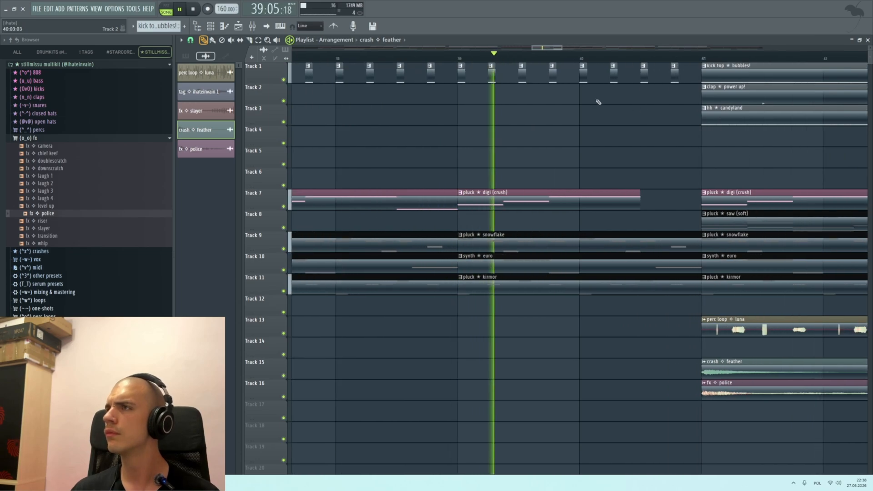
scroll(657, 96, down, 3)
scroll(672, 97, up, 3)
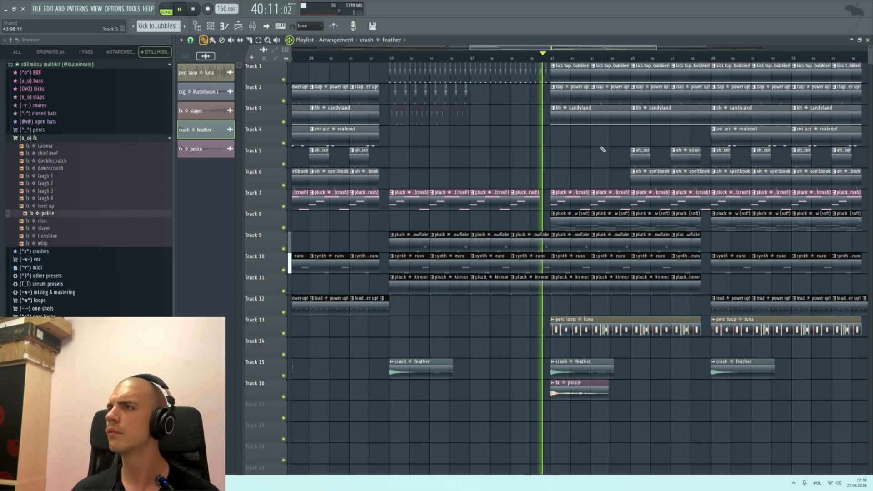
scroll(672, 104, down, 5)
scroll(564, 105, up, 6)
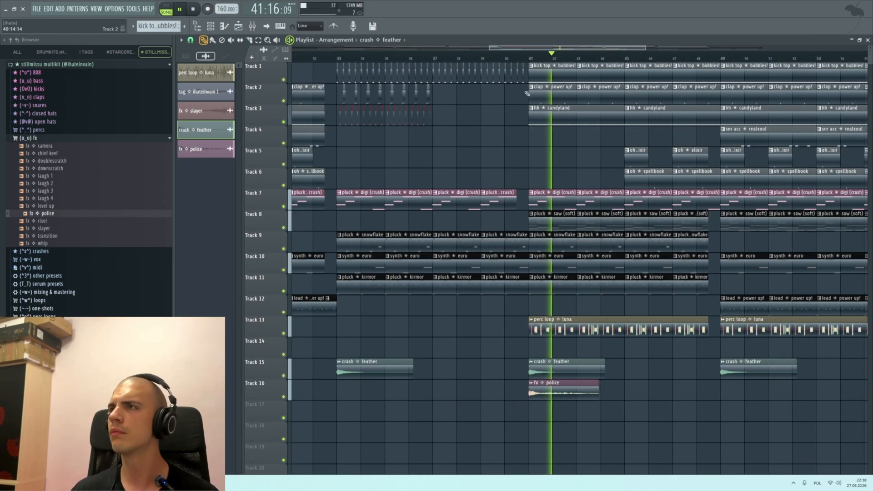
scroll(530, 98, down, 4)
scroll(530, 88, up, 2)
scroll(580, 97, down, 6)
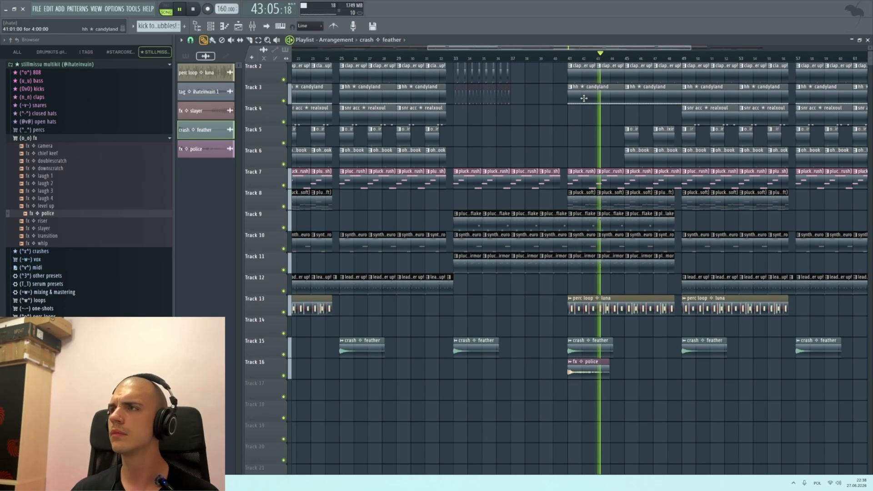
scroll(553, 102, up, 4)
key(space)
scroll(537, 106, up, 2)
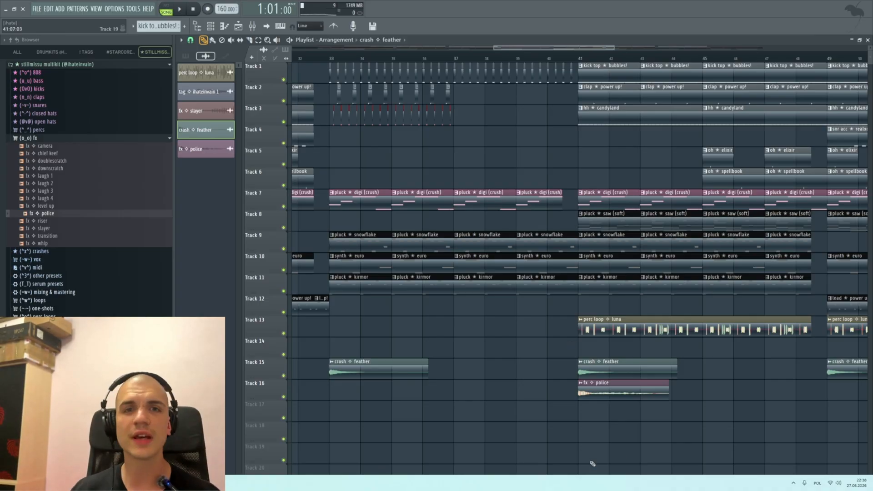
scroll(503, 125, down, 4)
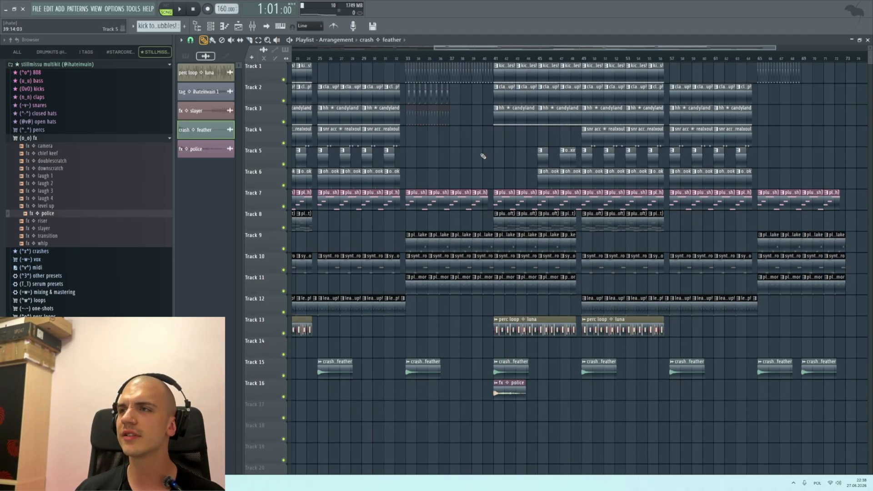
Step: Refine the grid snap and build a kick roll in bar 40: eighth-note hits, with shortened sixteenth-note hits in the bar's second half
scroll(462, 108, up, 8)
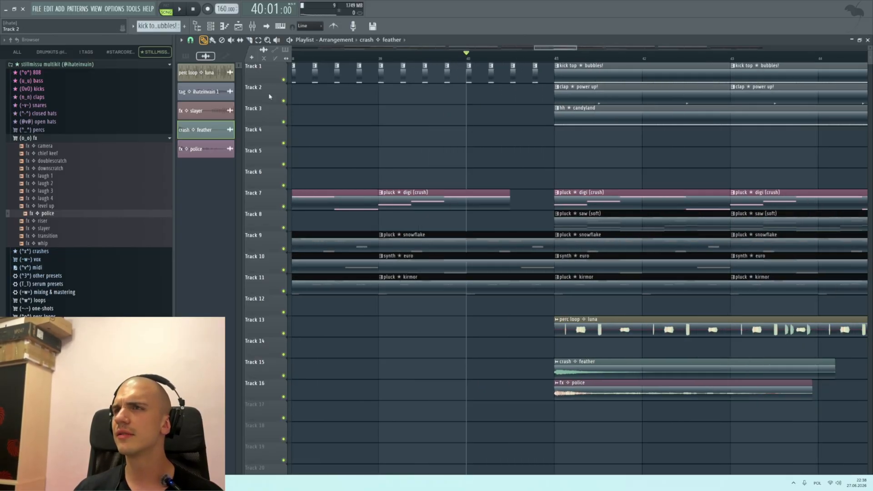
click(190, 40)
click(203, 136)
scroll(469, 123, up, 2)
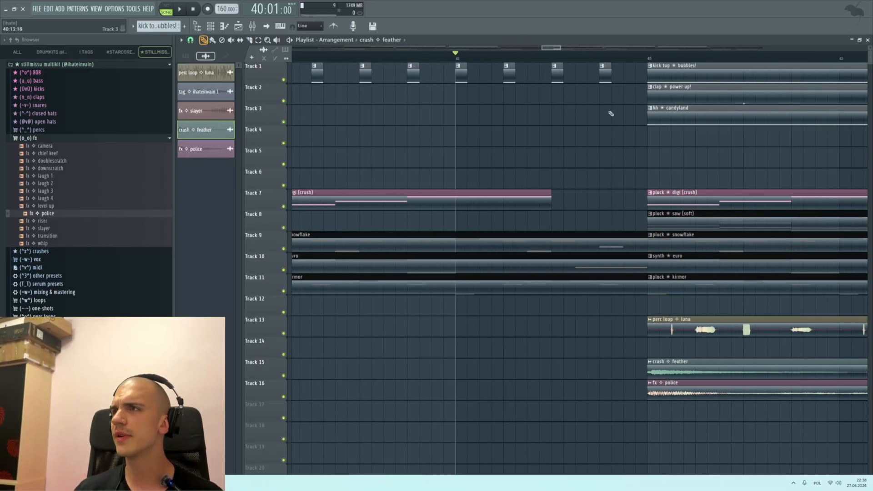
drag(610, 113, 462, 79)
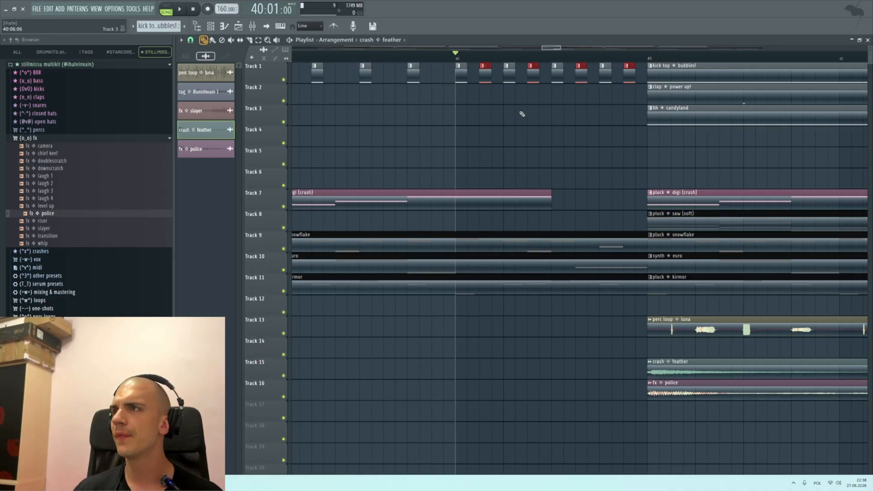
drag(635, 101, 558, 73)
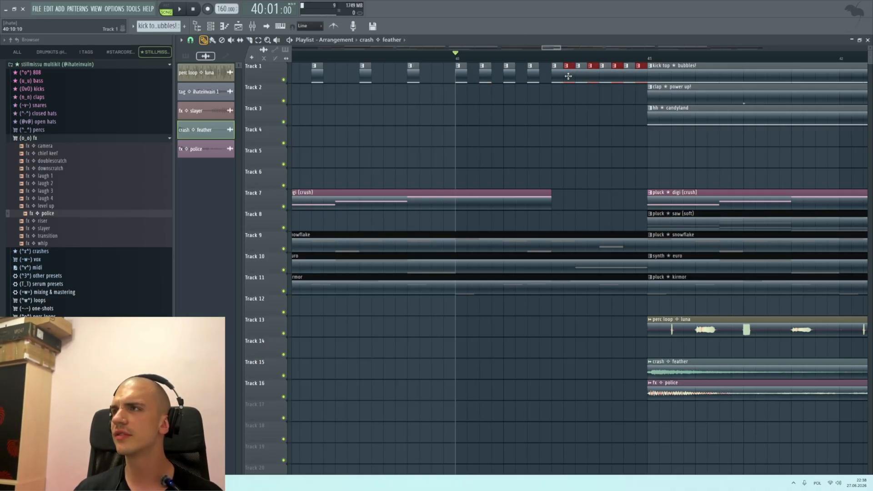
drag(639, 99, 552, 75)
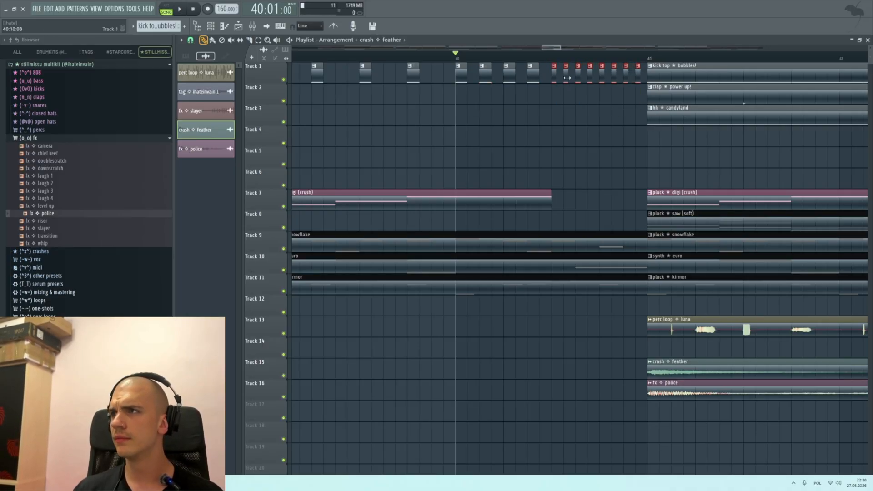
Step: Play the section from bar 38 into bar 41 to check the kick roll
scroll(464, 137, down, 3)
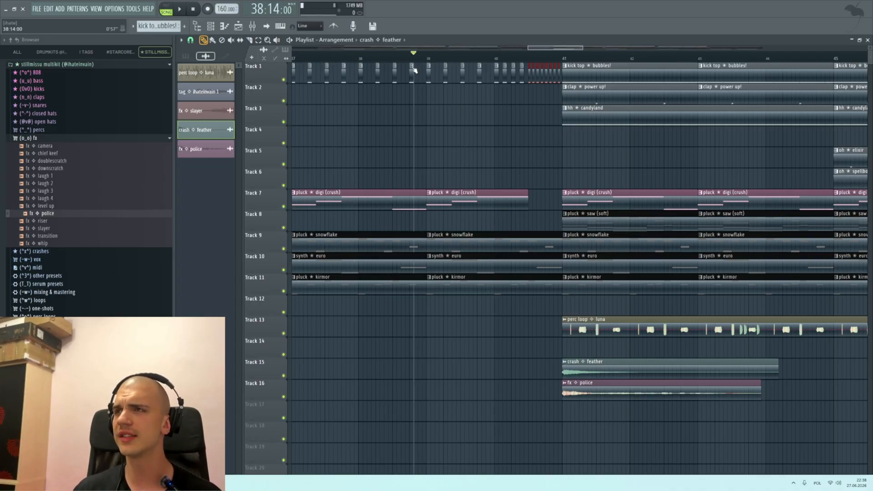
scroll(388, 156, up, 3)
key(space)
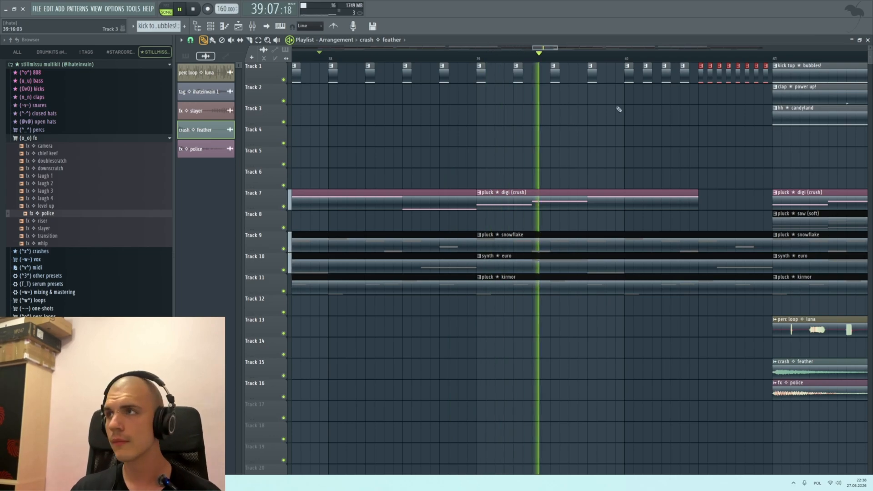
scroll(650, 110, down, 8)
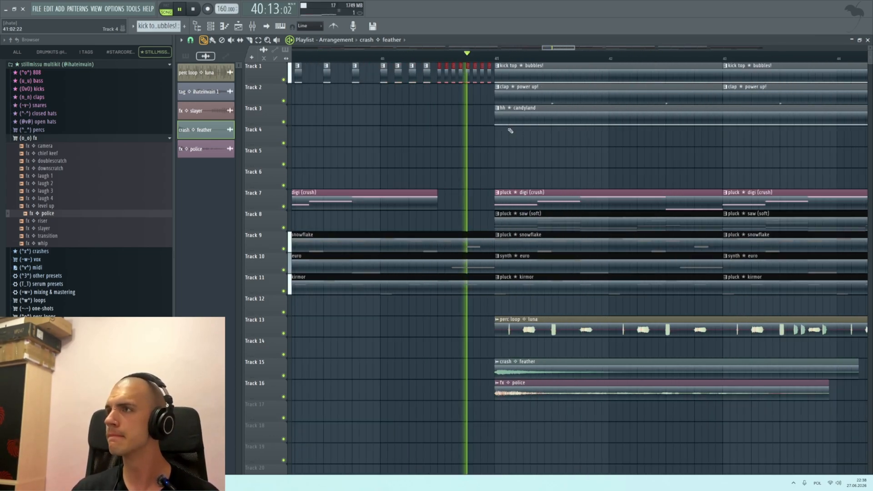
Step: Listen through the kick roll into bar 42 and stop playback
scroll(517, 92, up, 5)
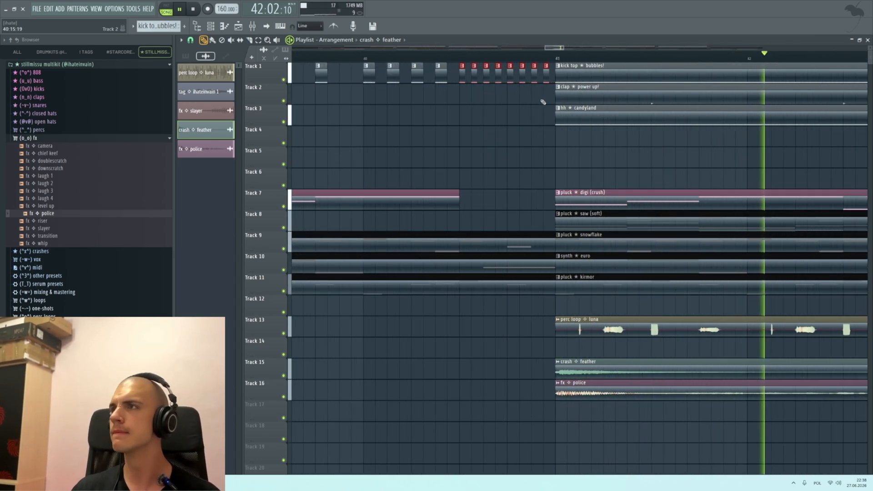
scroll(546, 101, down, 6)
key(space)
scroll(409, 218, down, 2)
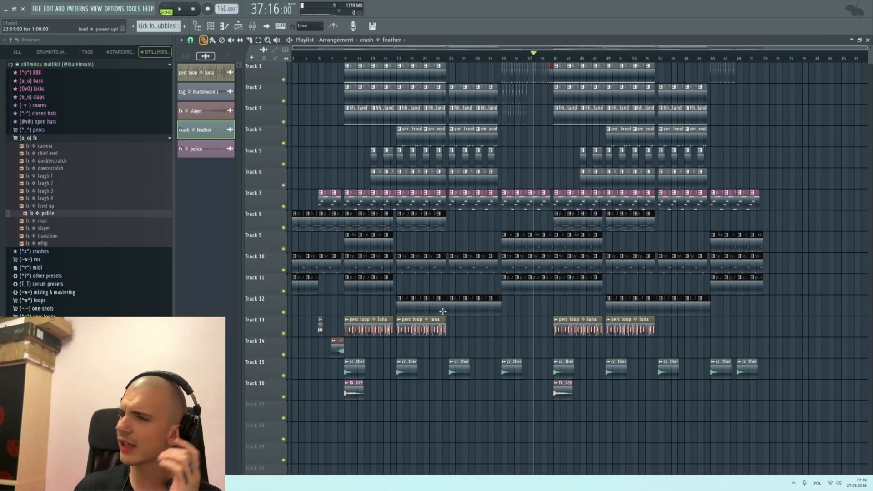
Step: Select the two perc loop clips on Track 13 in bars 9 to 24 and review the arrangement's structure across all tracks
drag(474, 329, 362, 327)
scroll(309, 335, up, 3)
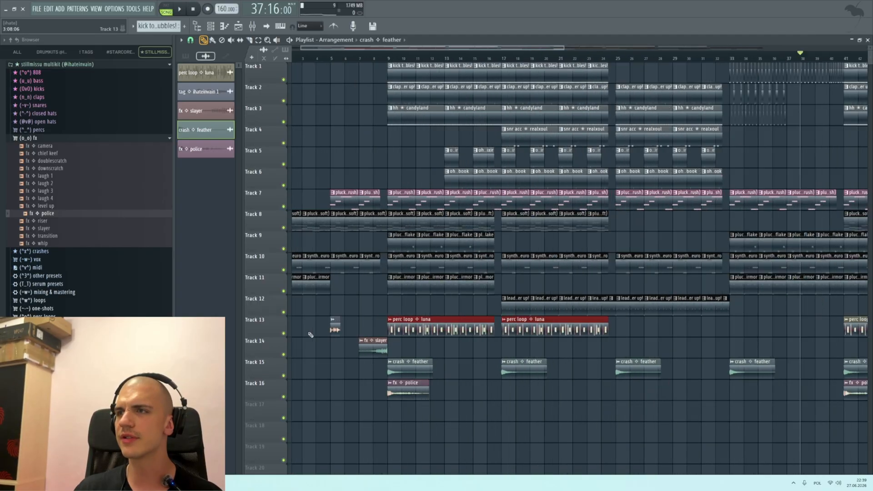
scroll(310, 334, down, 3)
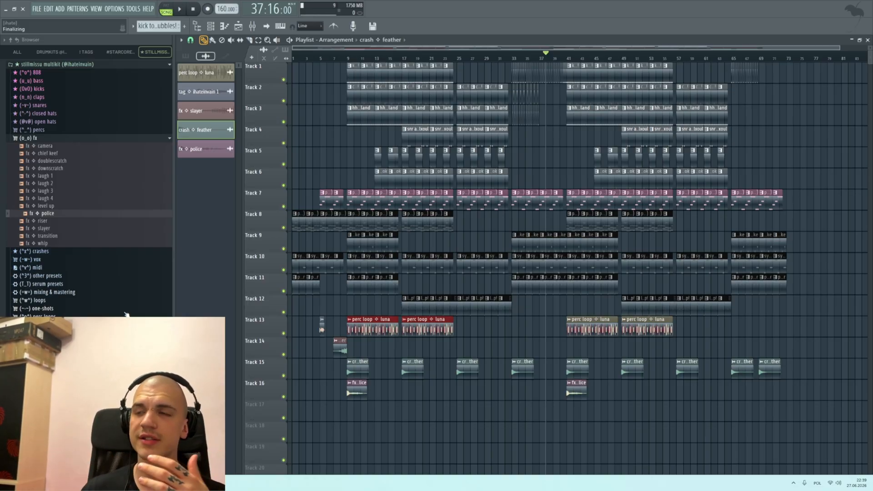
scroll(297, 237, up, 3)
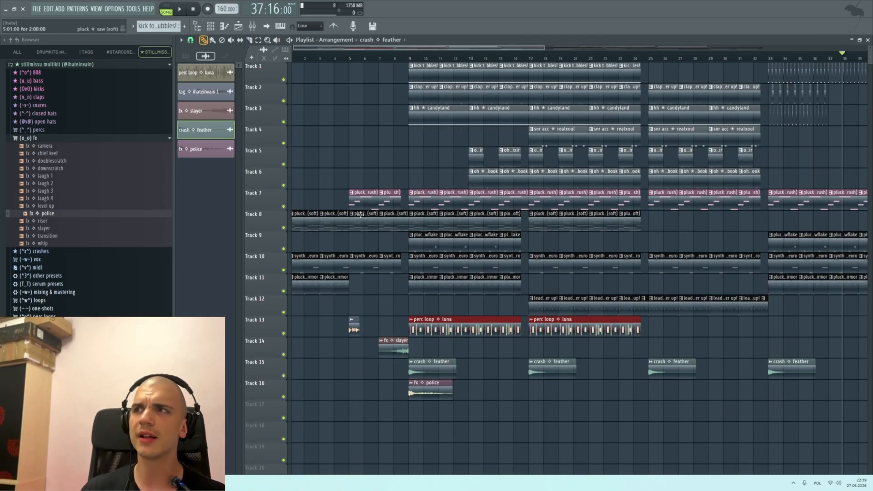
scroll(457, 227, down, 3)
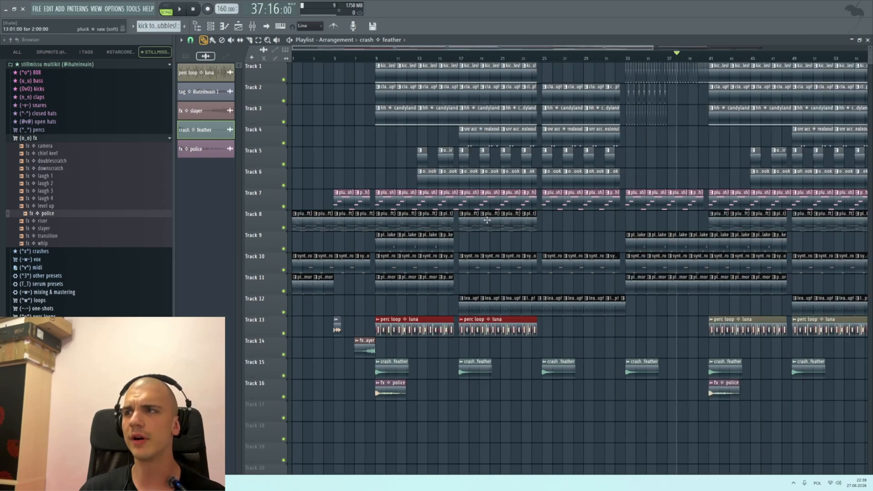
scroll(609, 230, down, 2)
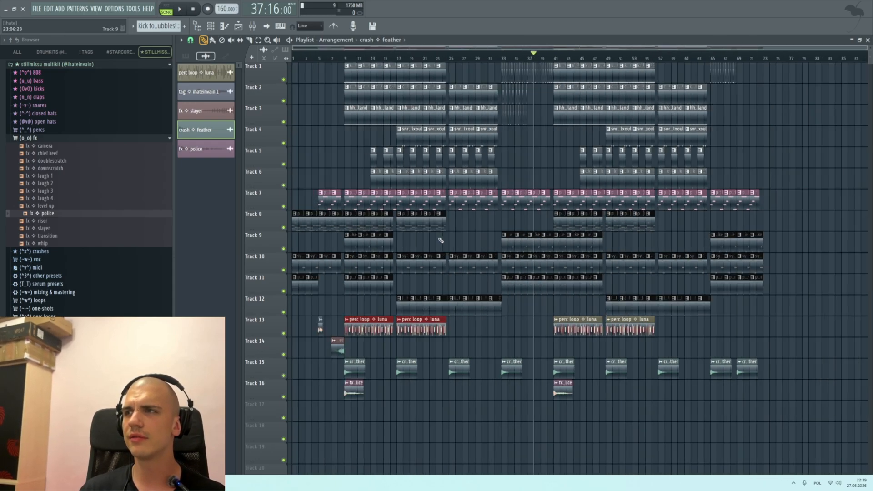
scroll(348, 235, up, 3)
scroll(342, 241, down, 3)
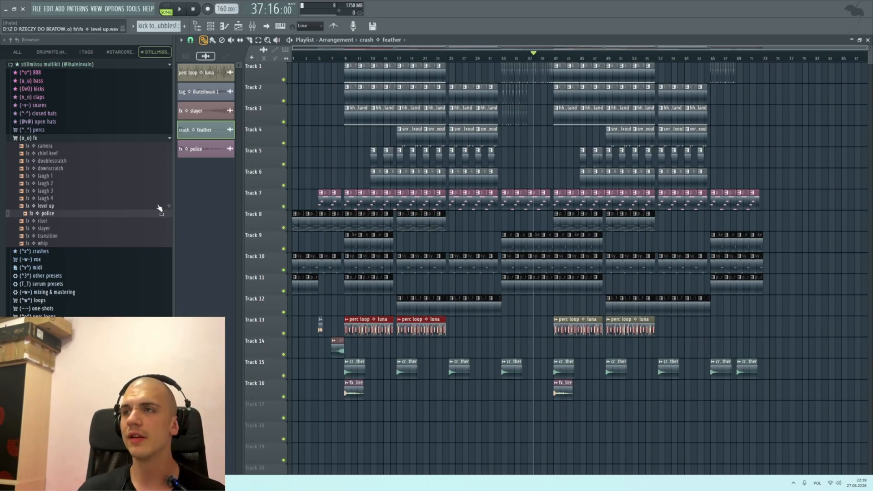
Step: Open the audio settings and switch to the Info page to look at the project information
click(116, 8)
click(121, 35)
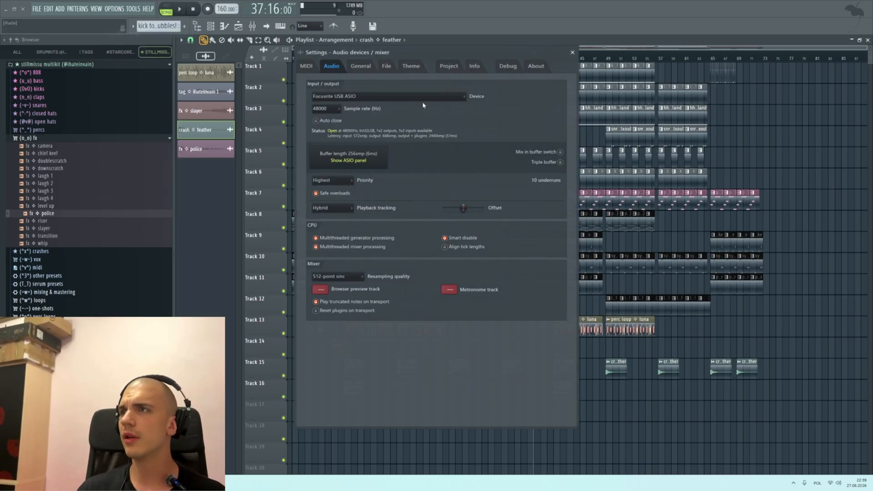
click(474, 67)
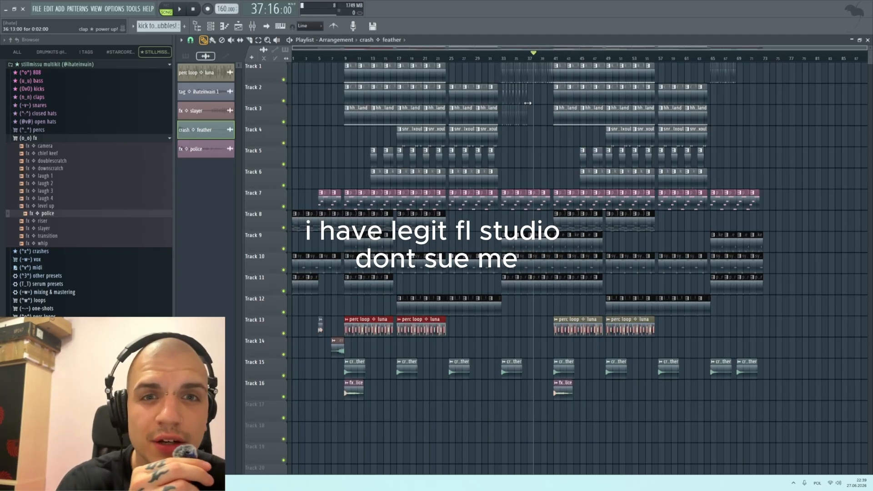